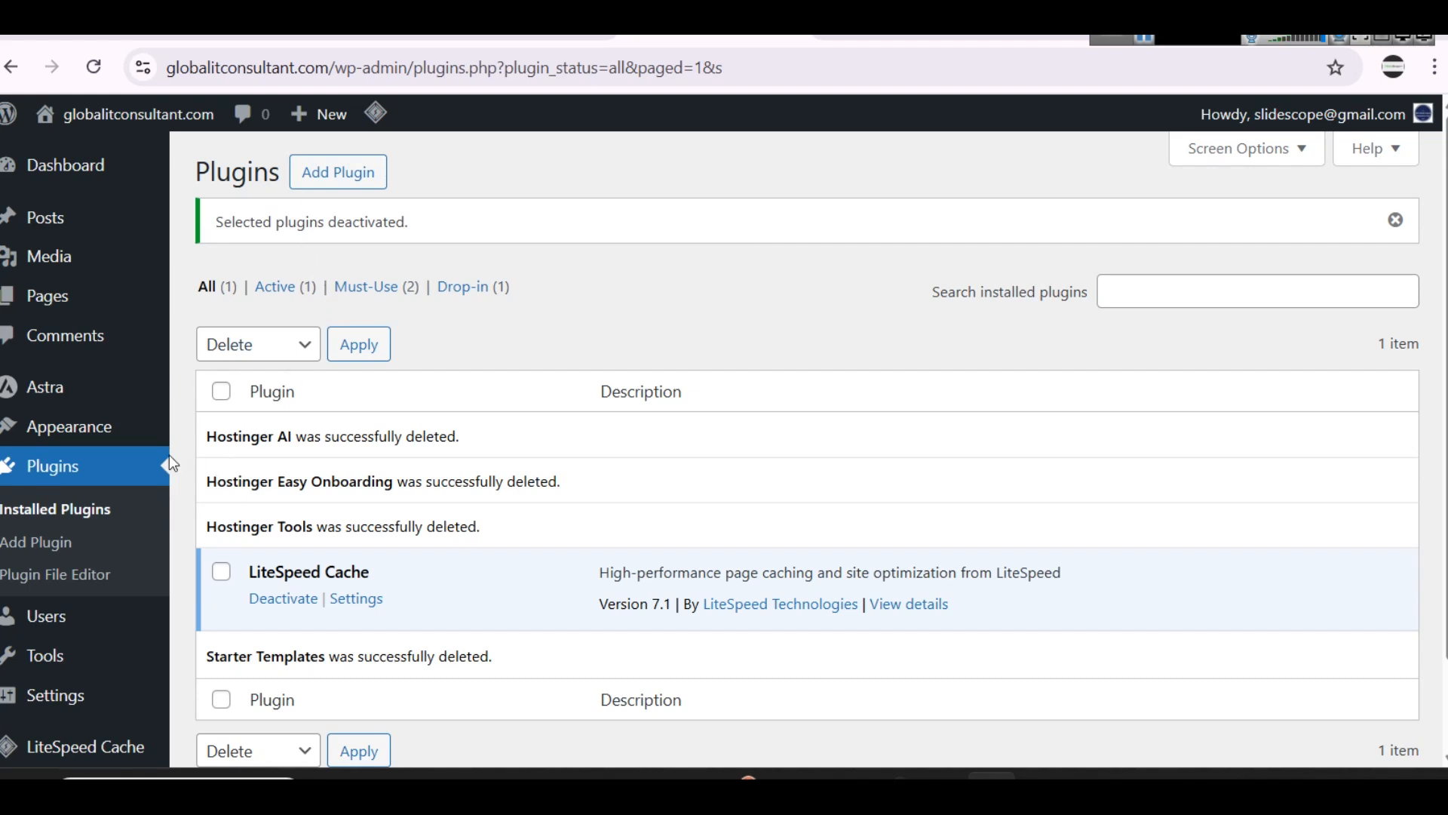
Step: Open the site's installed themes and go to the page for adding a new theme
click(91, 436)
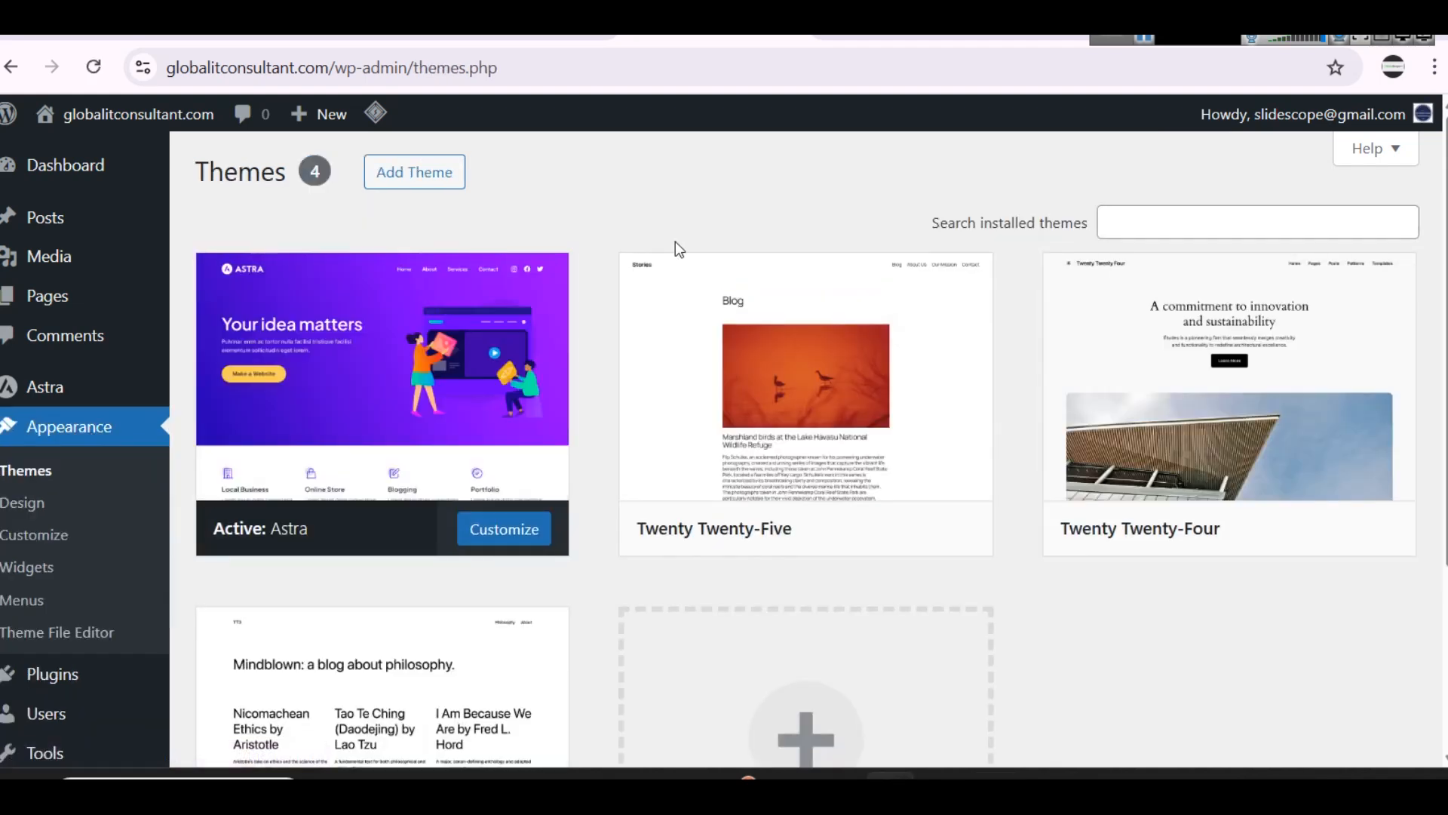
mouse_move(503, 373)
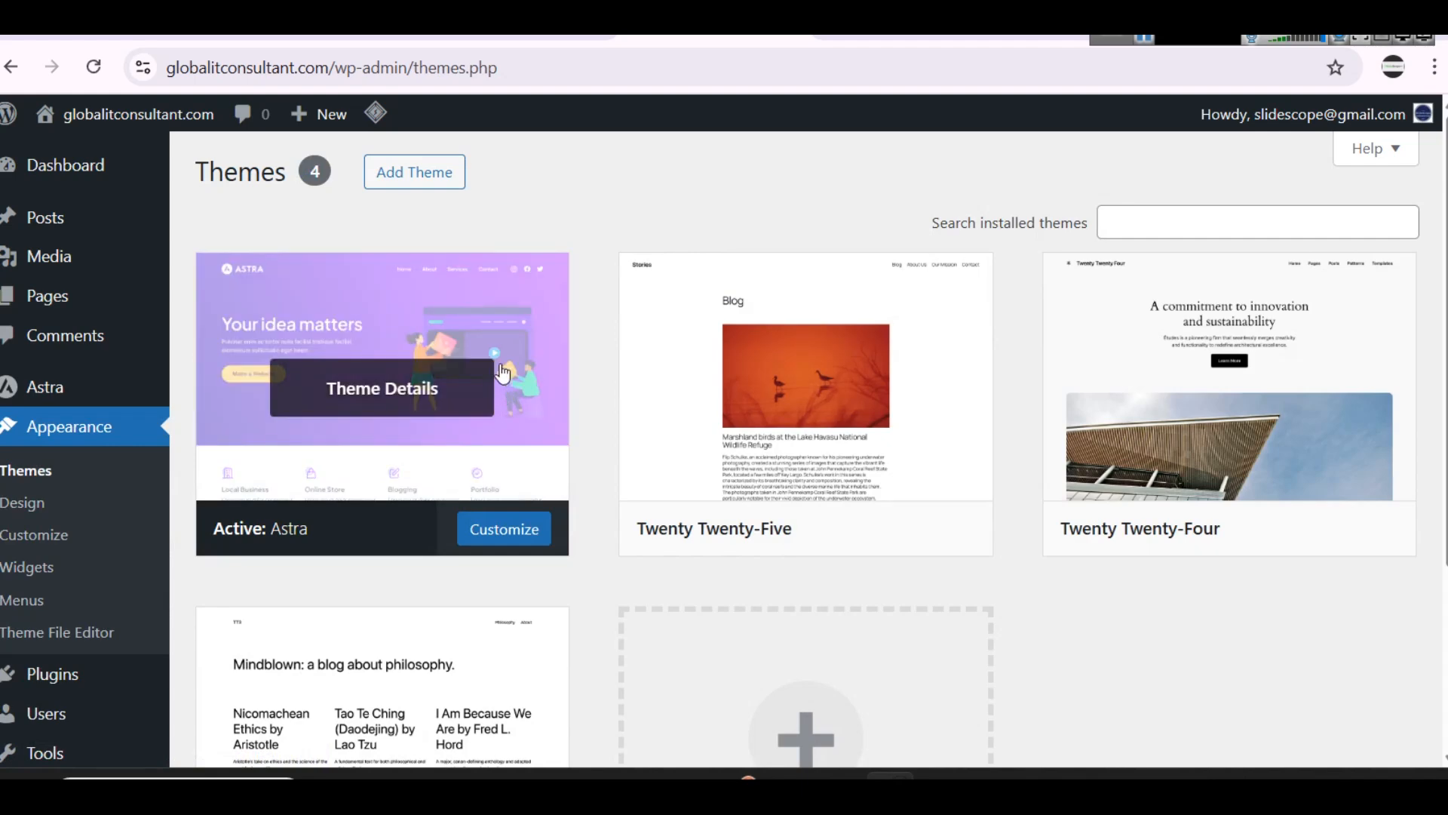
scroll(503, 374, down, 4)
scroll(503, 300, up, 4)
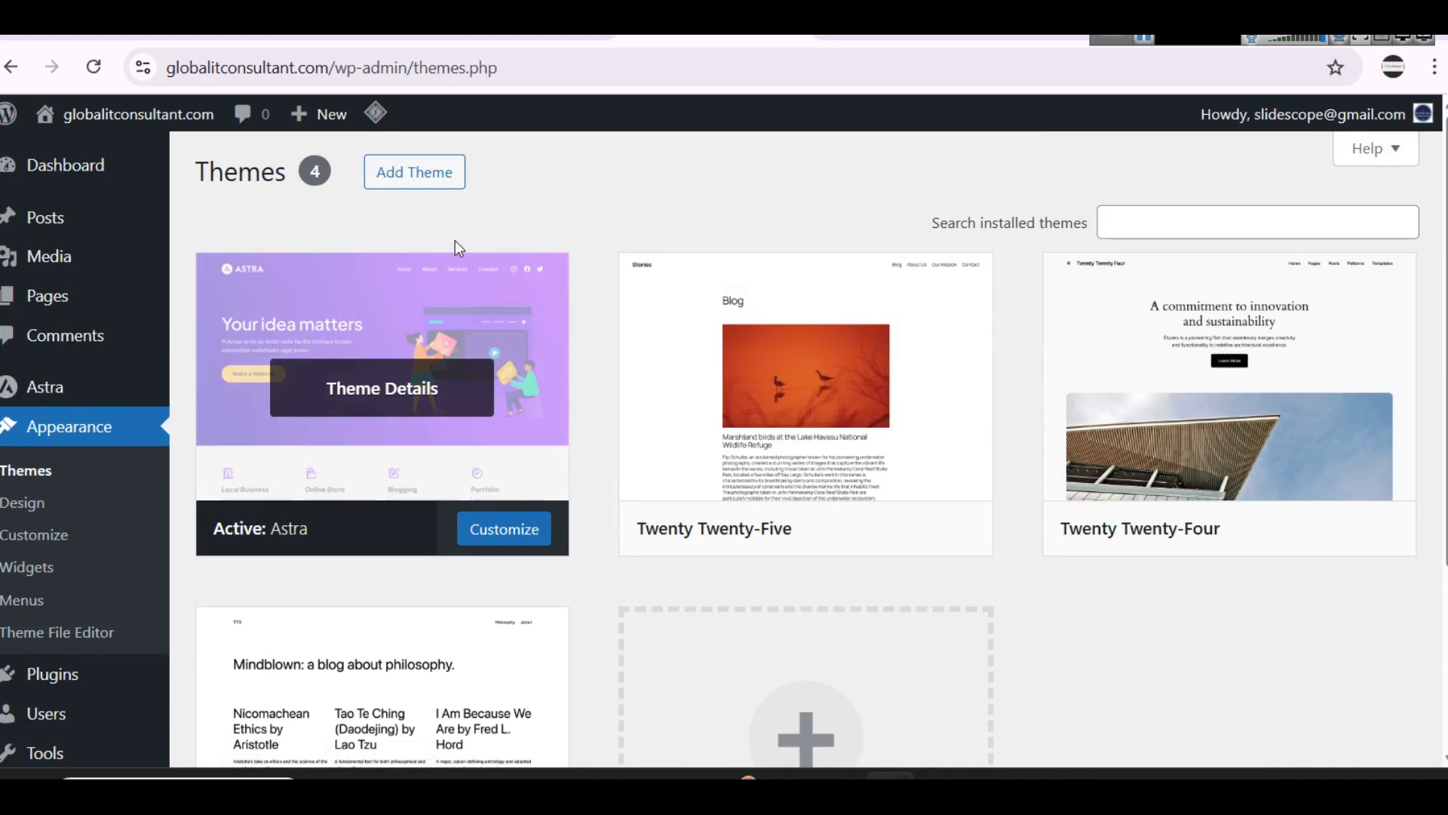
click(410, 176)
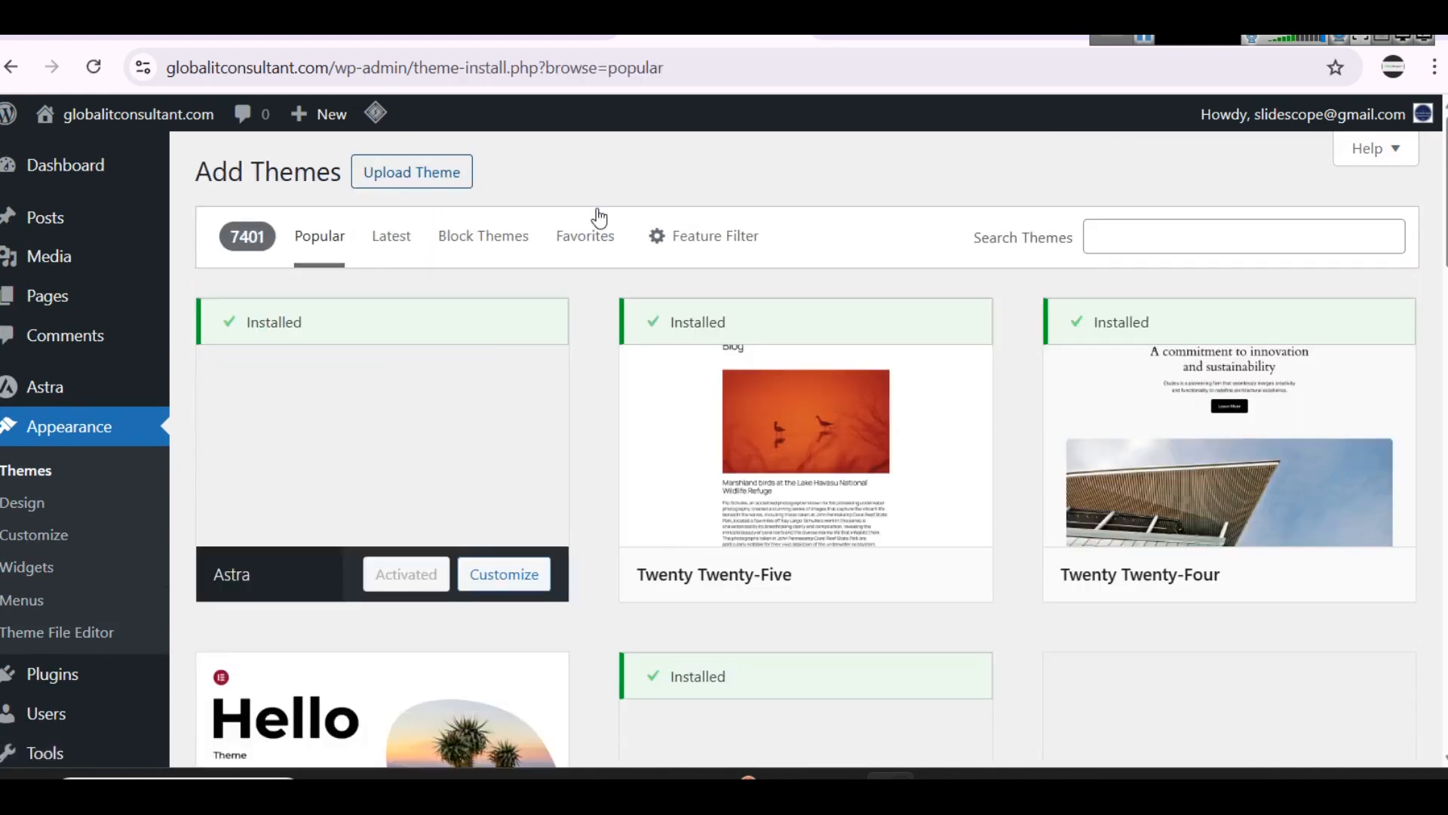
Step: Search the theme directory for "blocksy"
click(1155, 223)
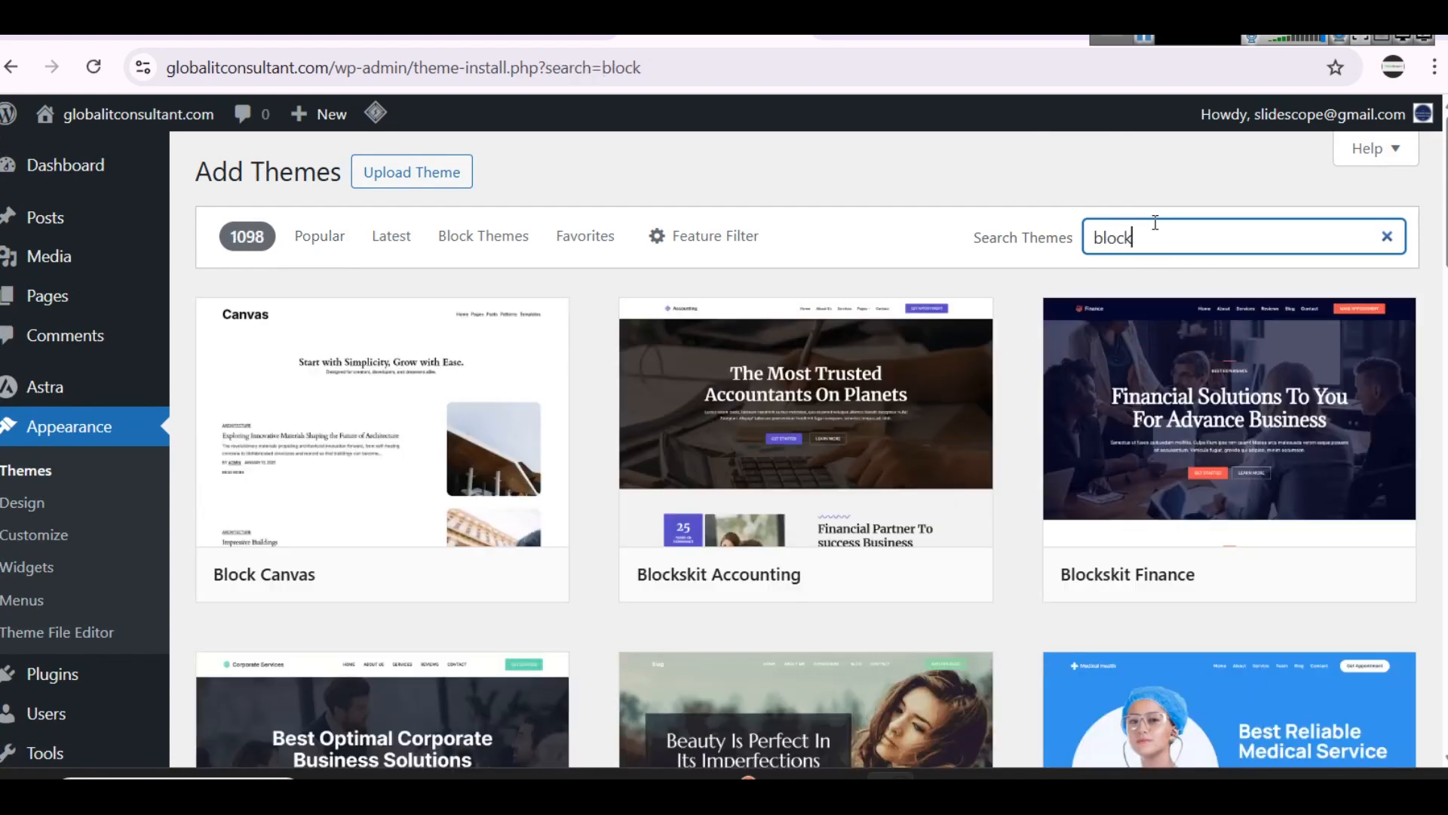
scroll(1155, 233, down, 3)
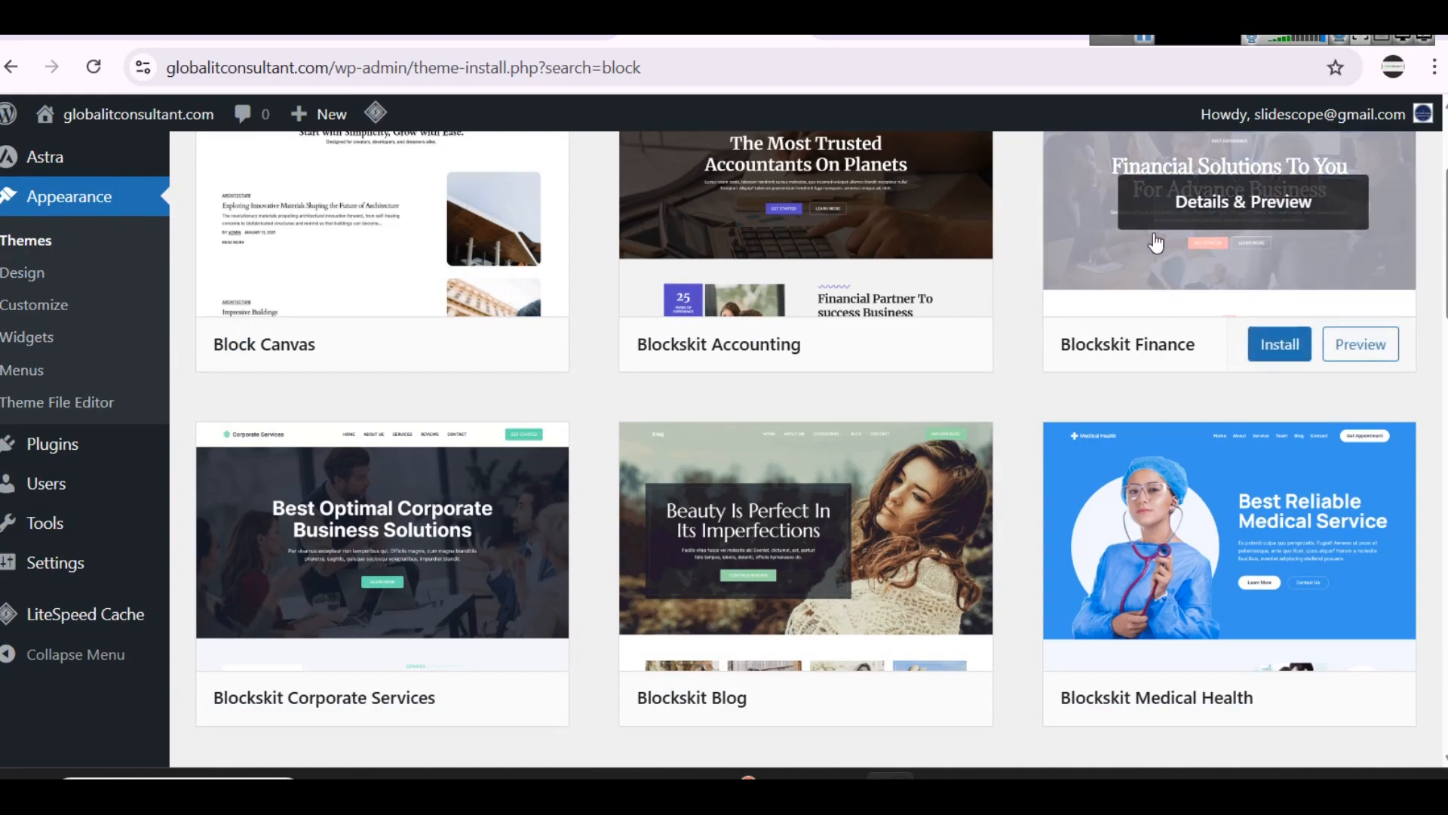
scroll(1155, 242, down, 5)
scroll(1154, 240, up, 8)
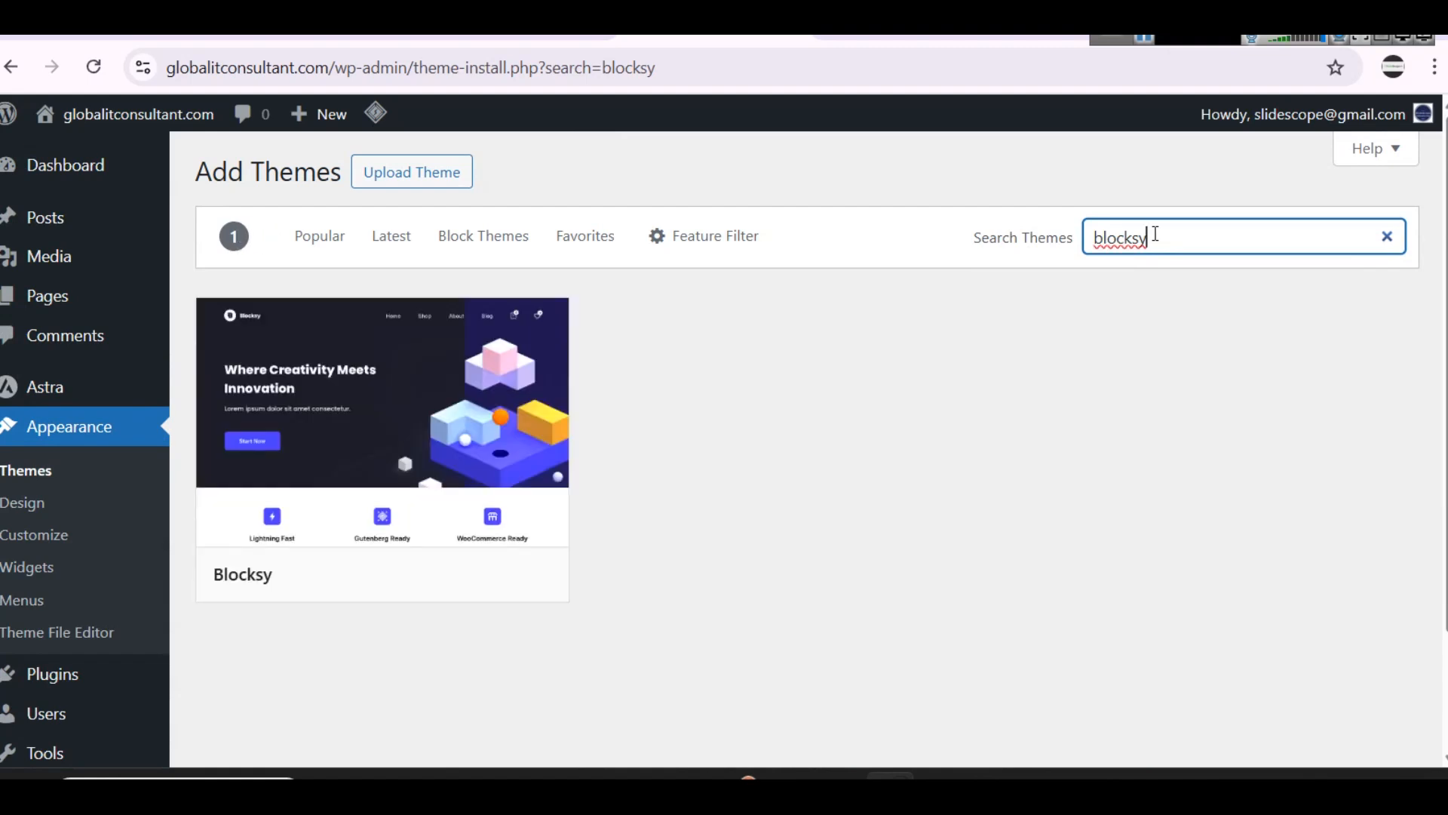
mouse_move(456, 537)
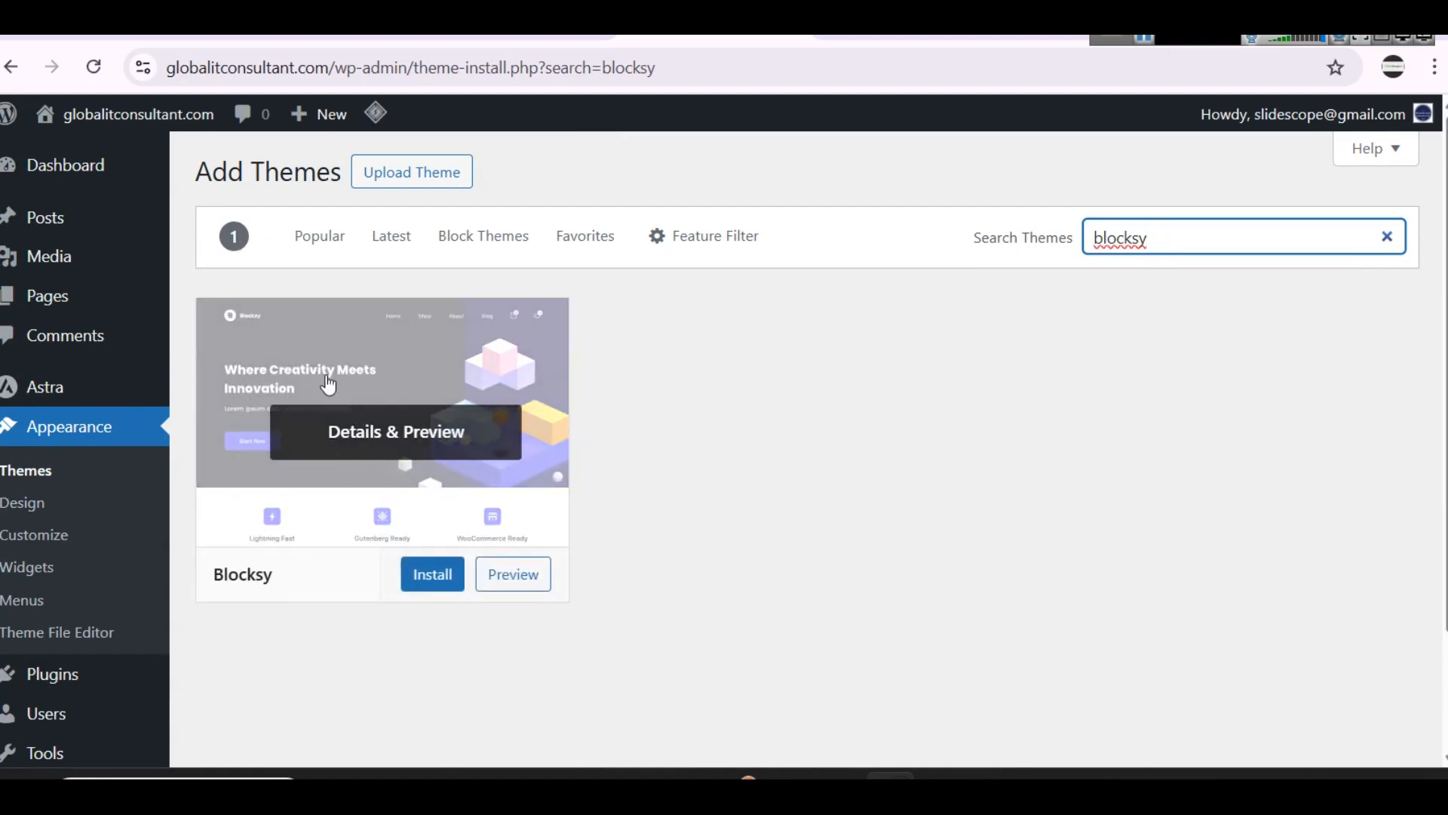
Step: Open the Blocksy theme's details, then install and activate the theme
click(378, 387)
click(301, 135)
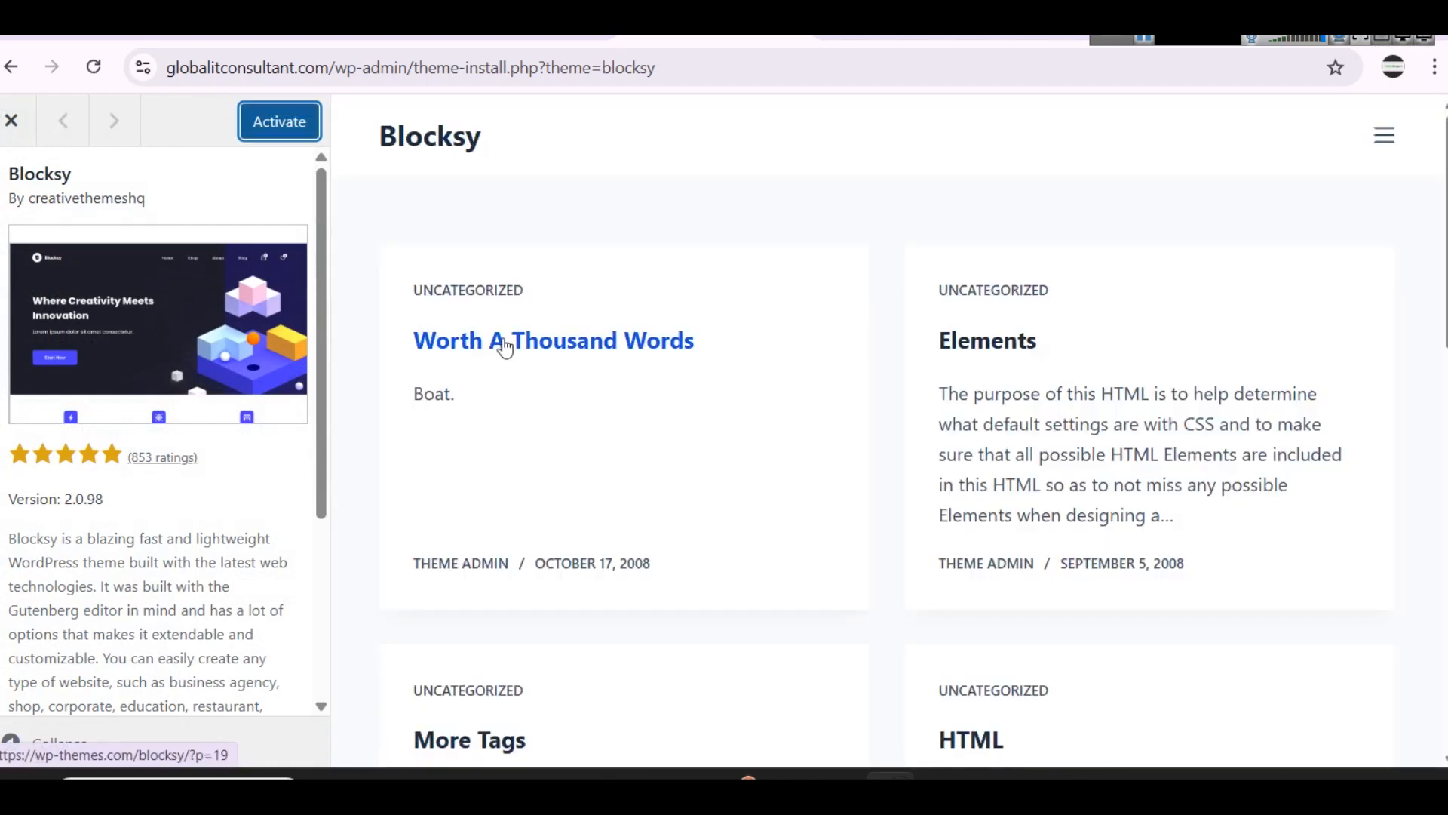
click(266, 135)
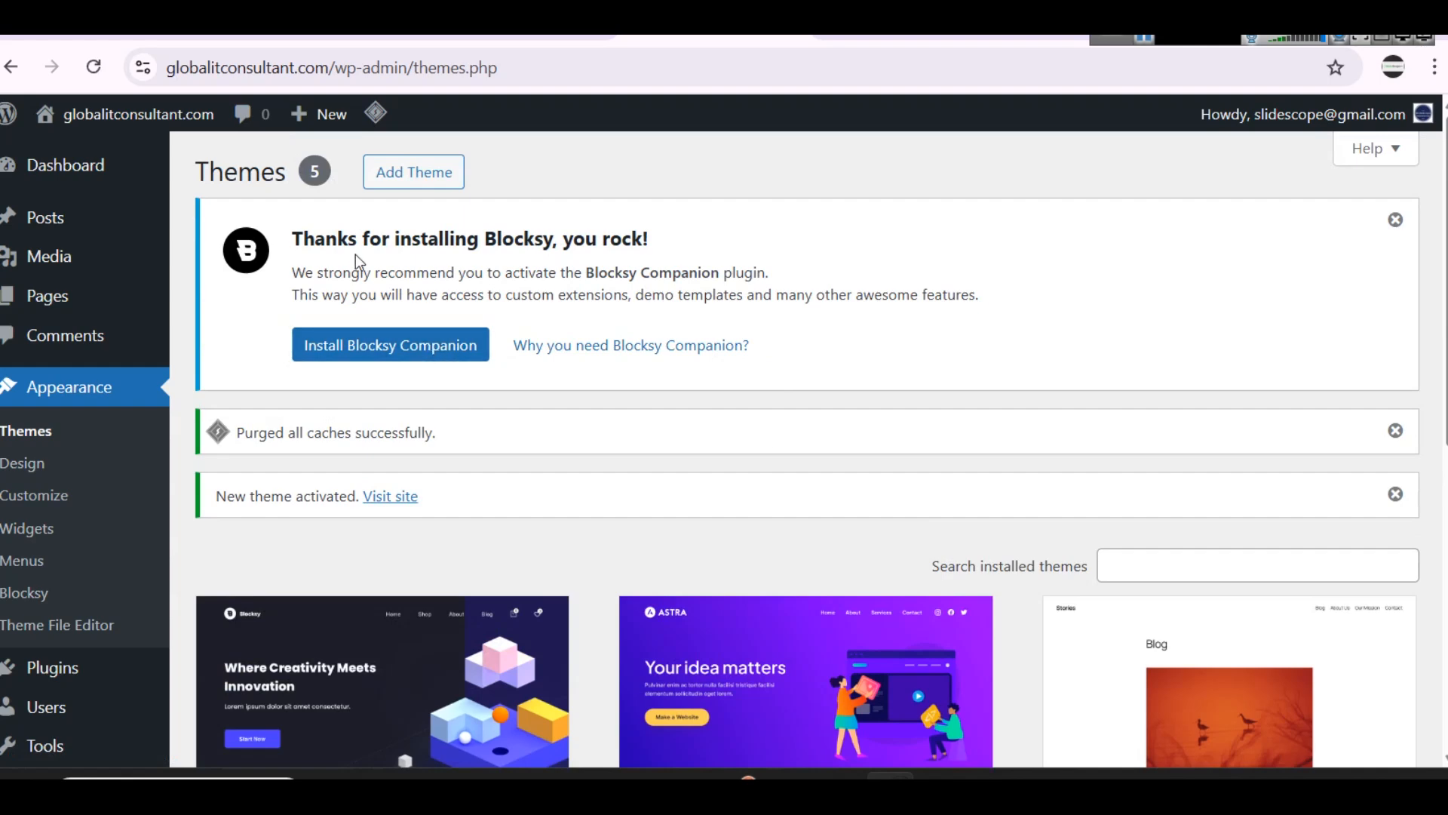
Step: Install the recommended Blocksy Companion plugin for the newly activated theme
scroll(665, 327, down, 3)
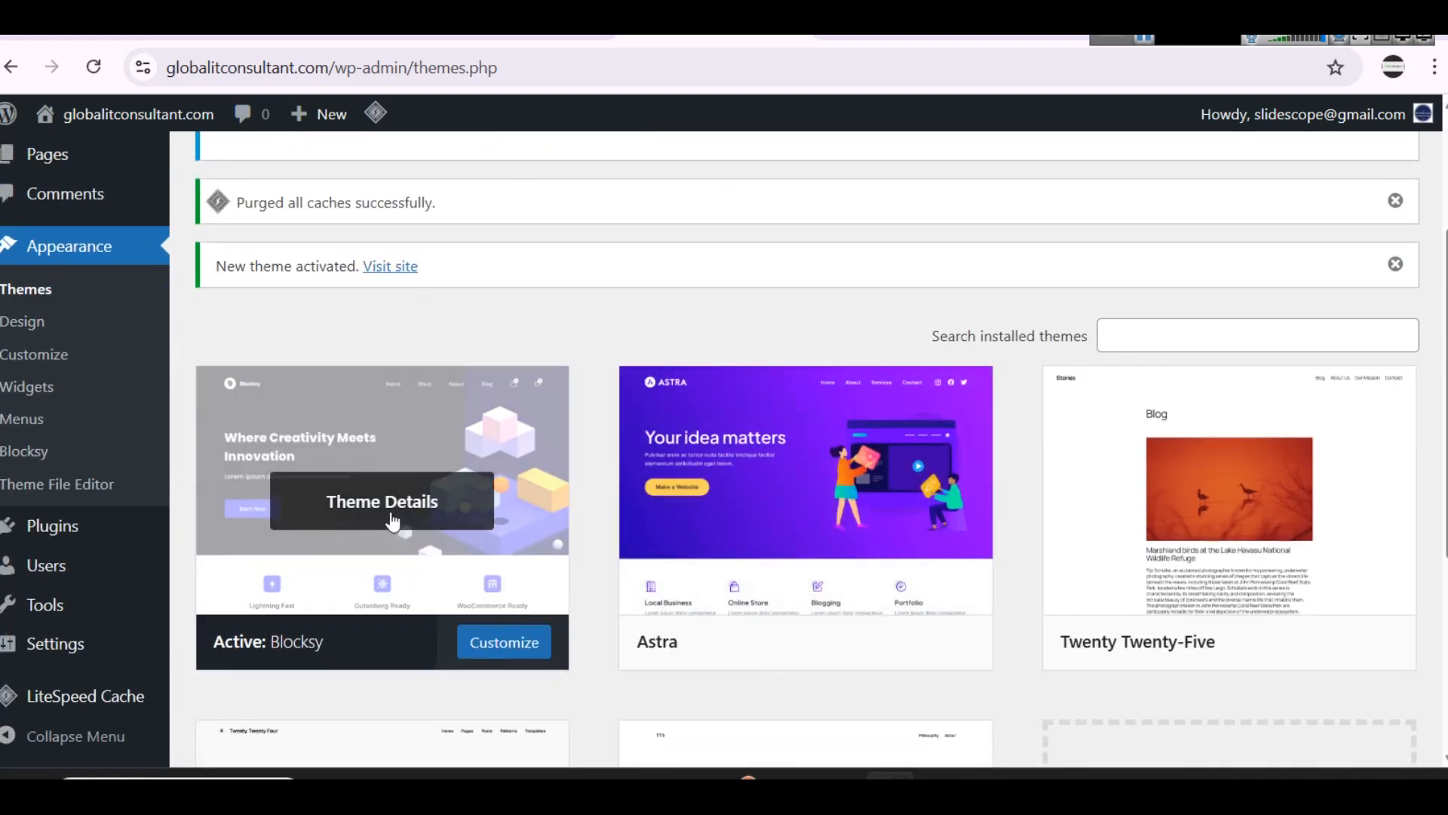
scroll(372, 518, up, 3)
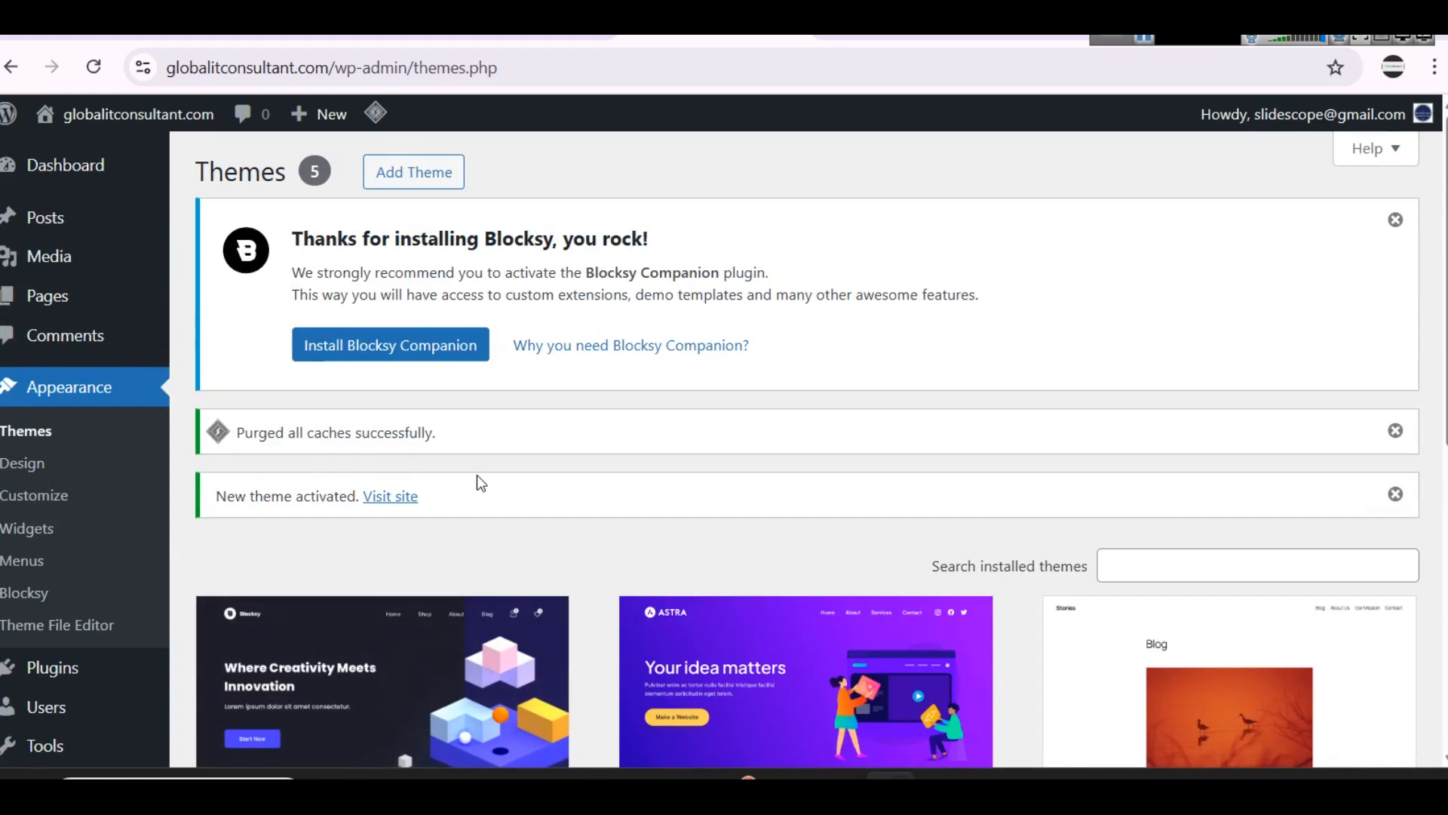
click(381, 353)
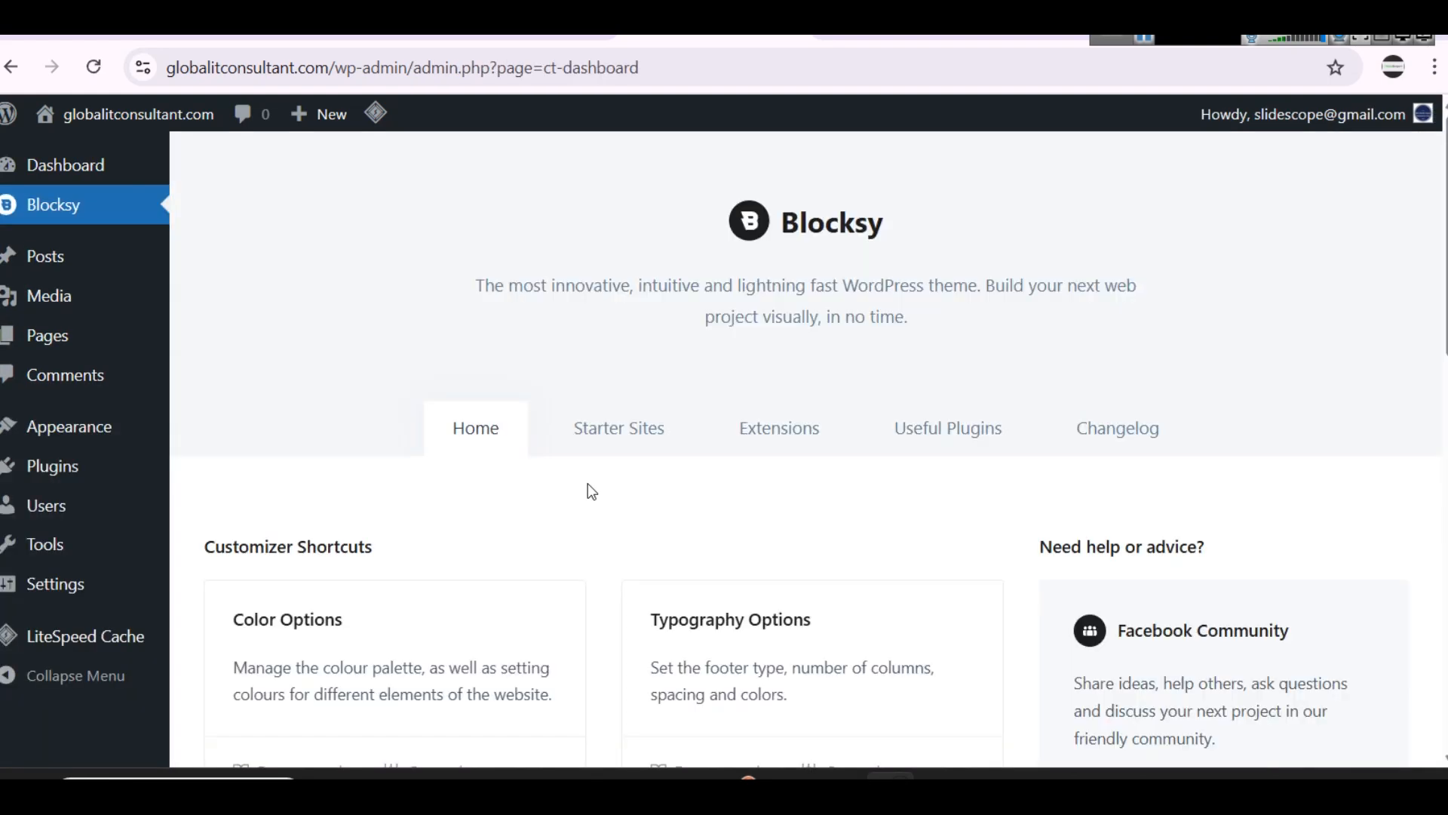
Step: Look through the Blocksy dashboard's customizer shortcuts, view the Color Options in the customizer, and return to the dashboard
scroll(591, 491, down, 8)
scroll(590, 491, down, 5)
scroll(677, 554, up, 12)
scroll(675, 558, down, 3)
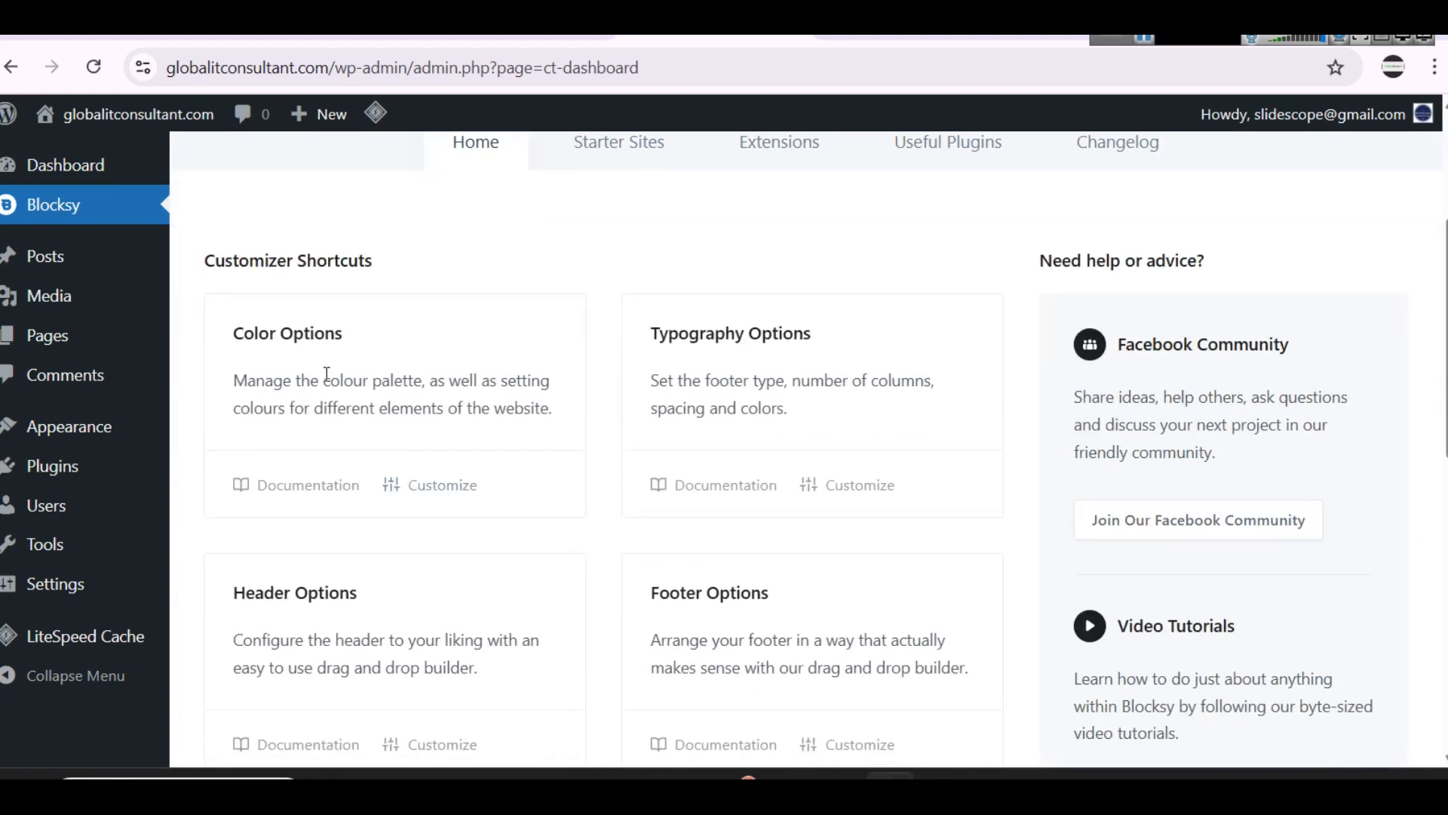
click(449, 483)
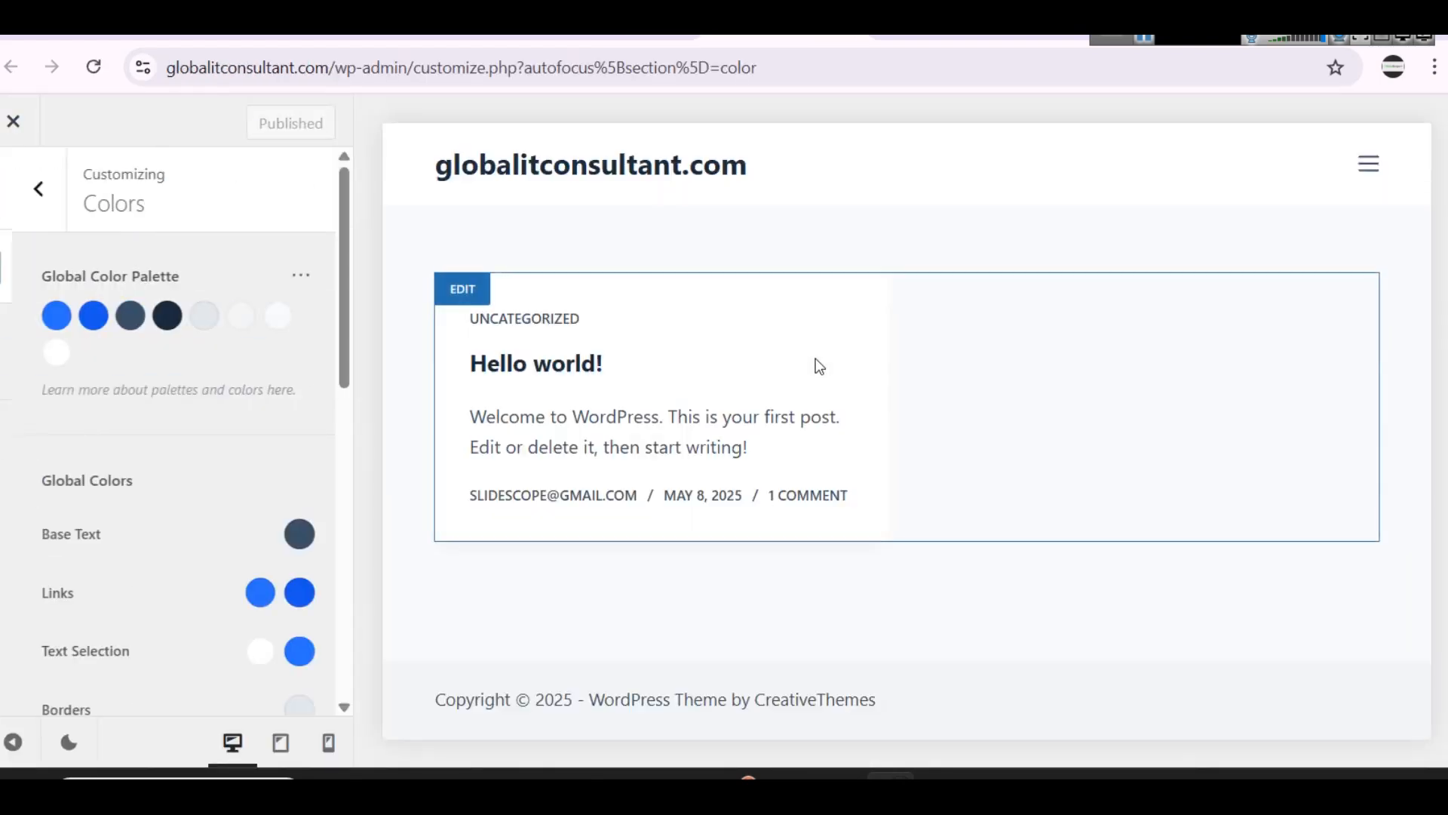
click(26, 125)
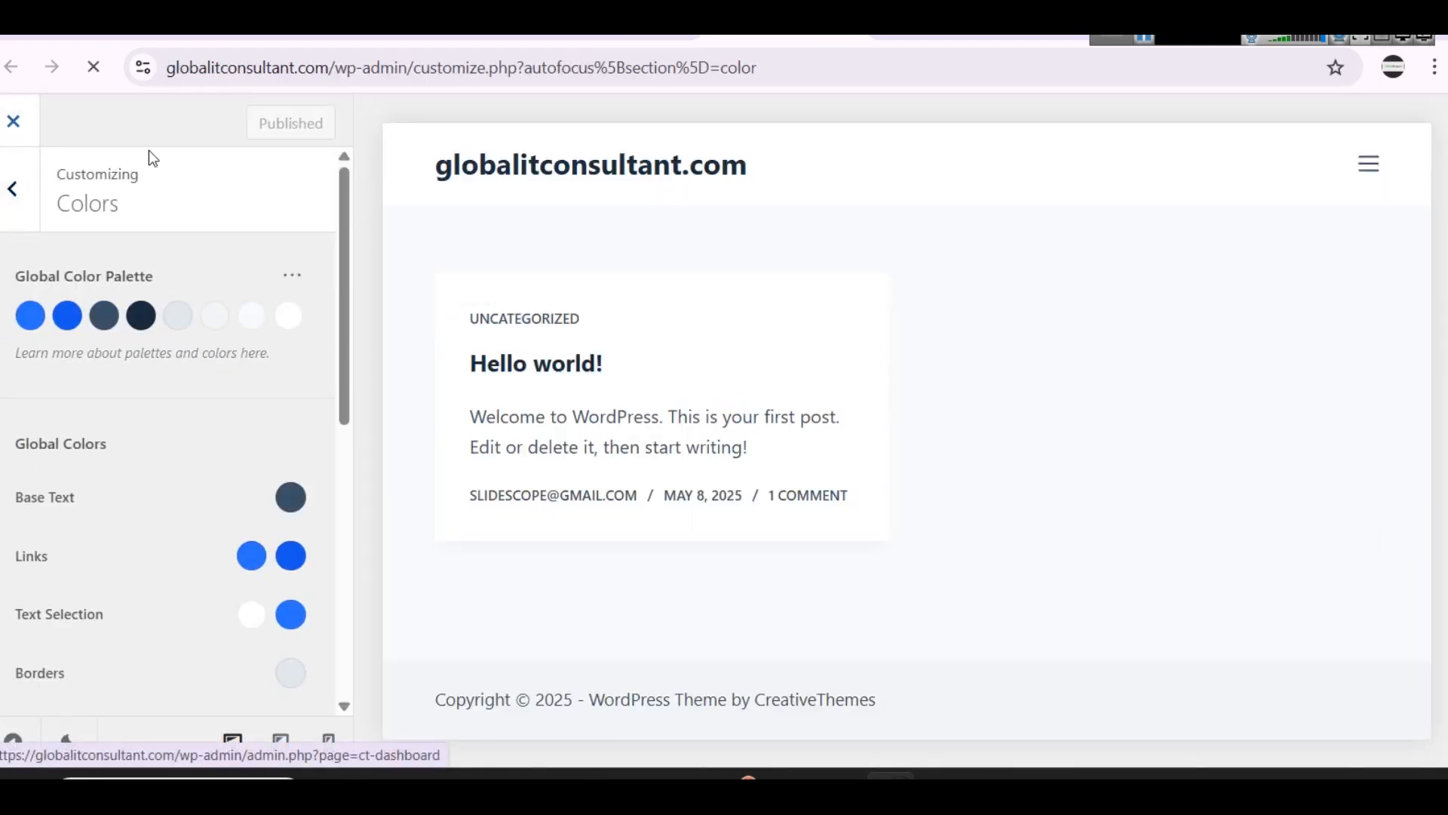
scroll(727, 428, down, 5)
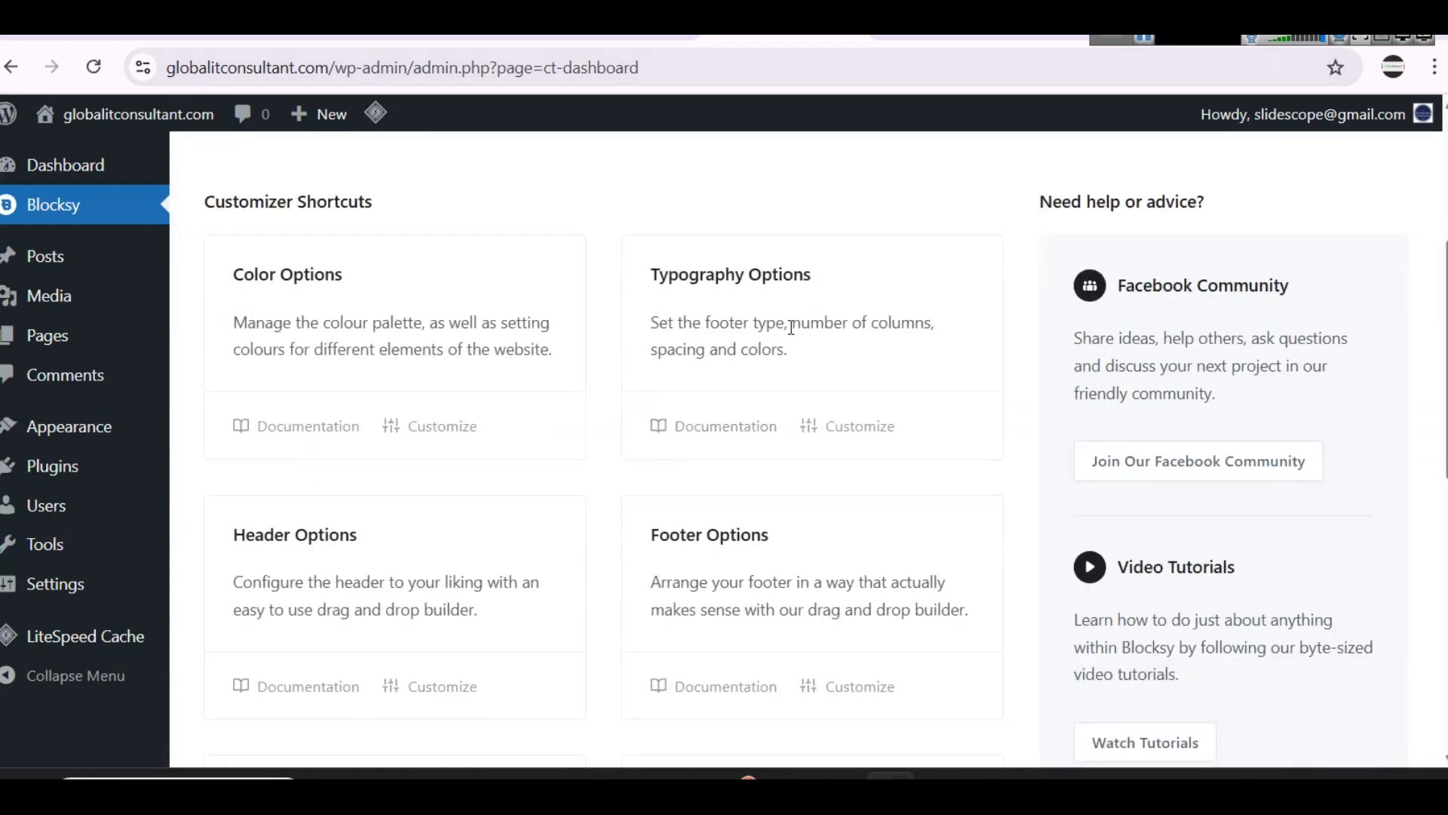
scroll(403, 456, down, 2)
scroll(415, 468, up, 6)
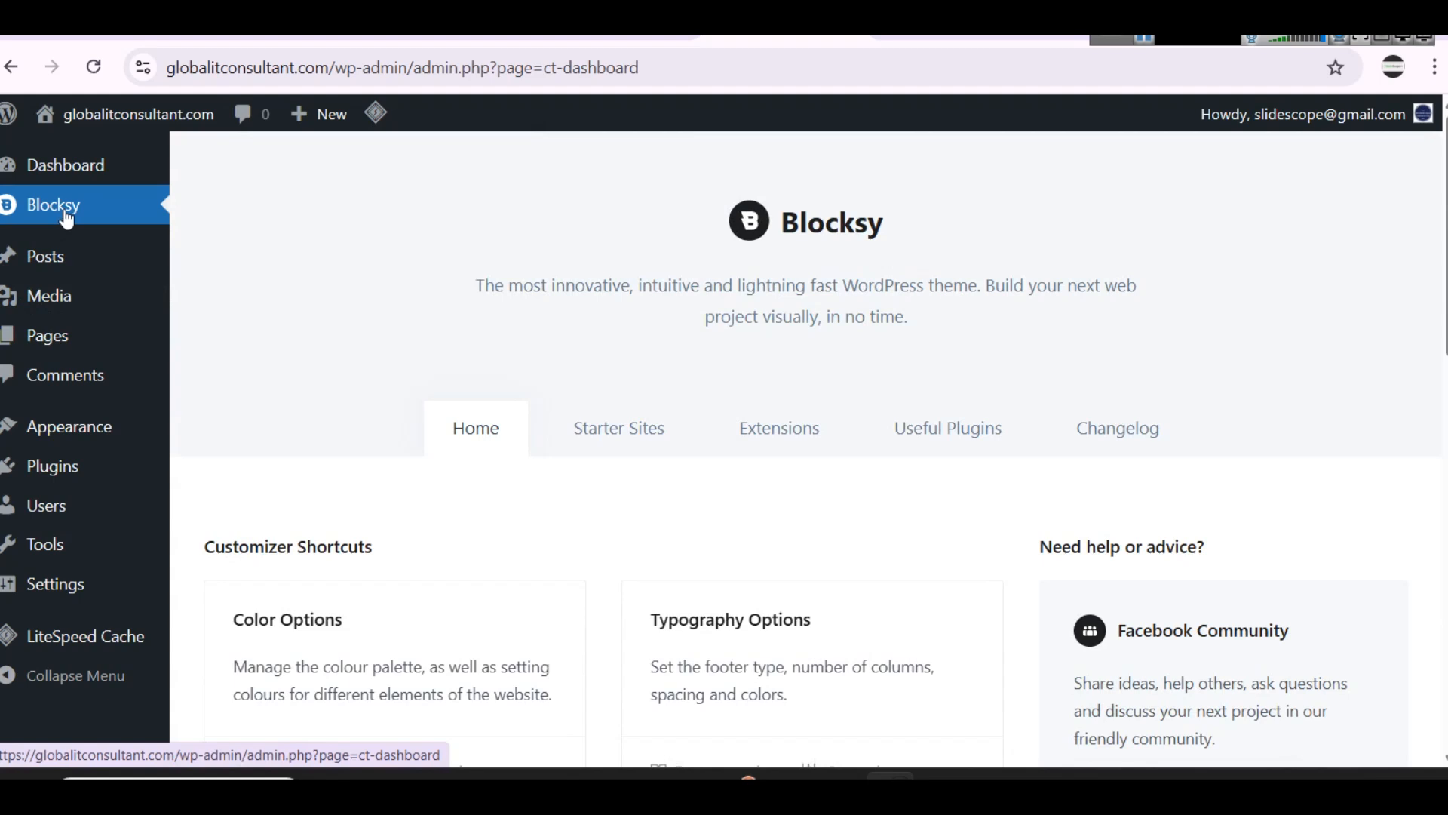
Step: Open Blocksy's Starter Sites and browse the first templates on offer
click(593, 432)
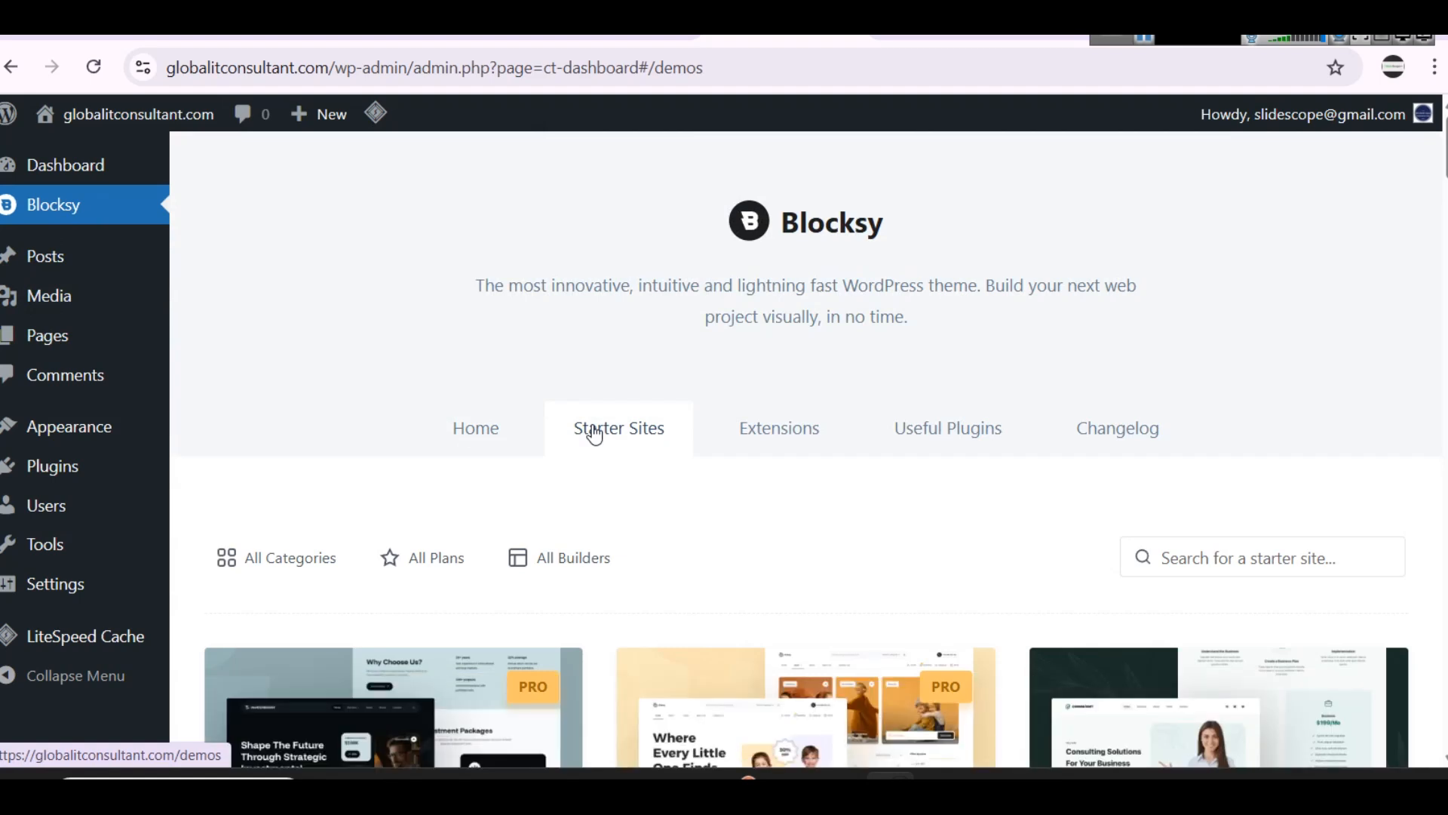
scroll(603, 429, down, 3)
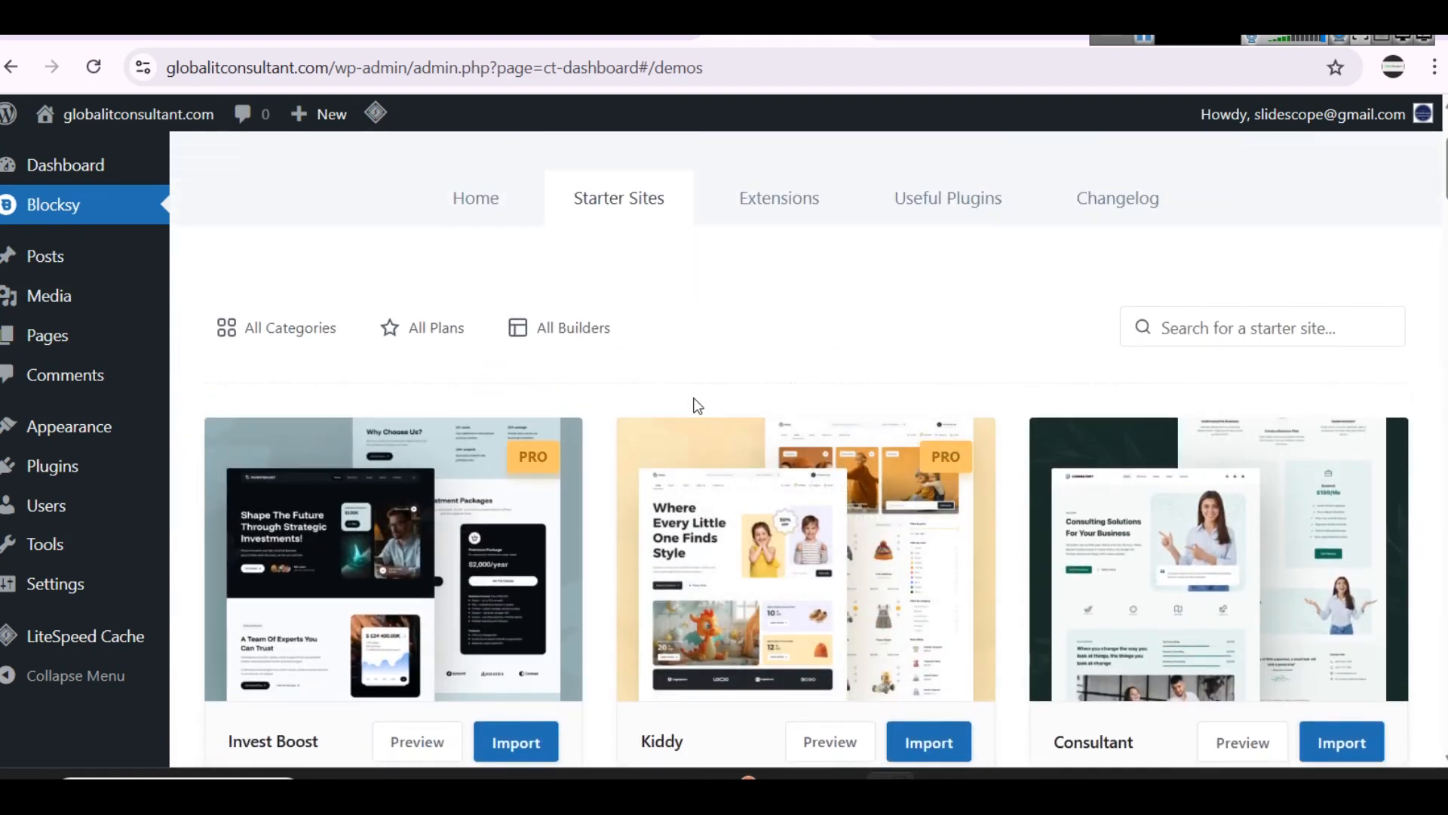
scroll(722, 345, down, 2)
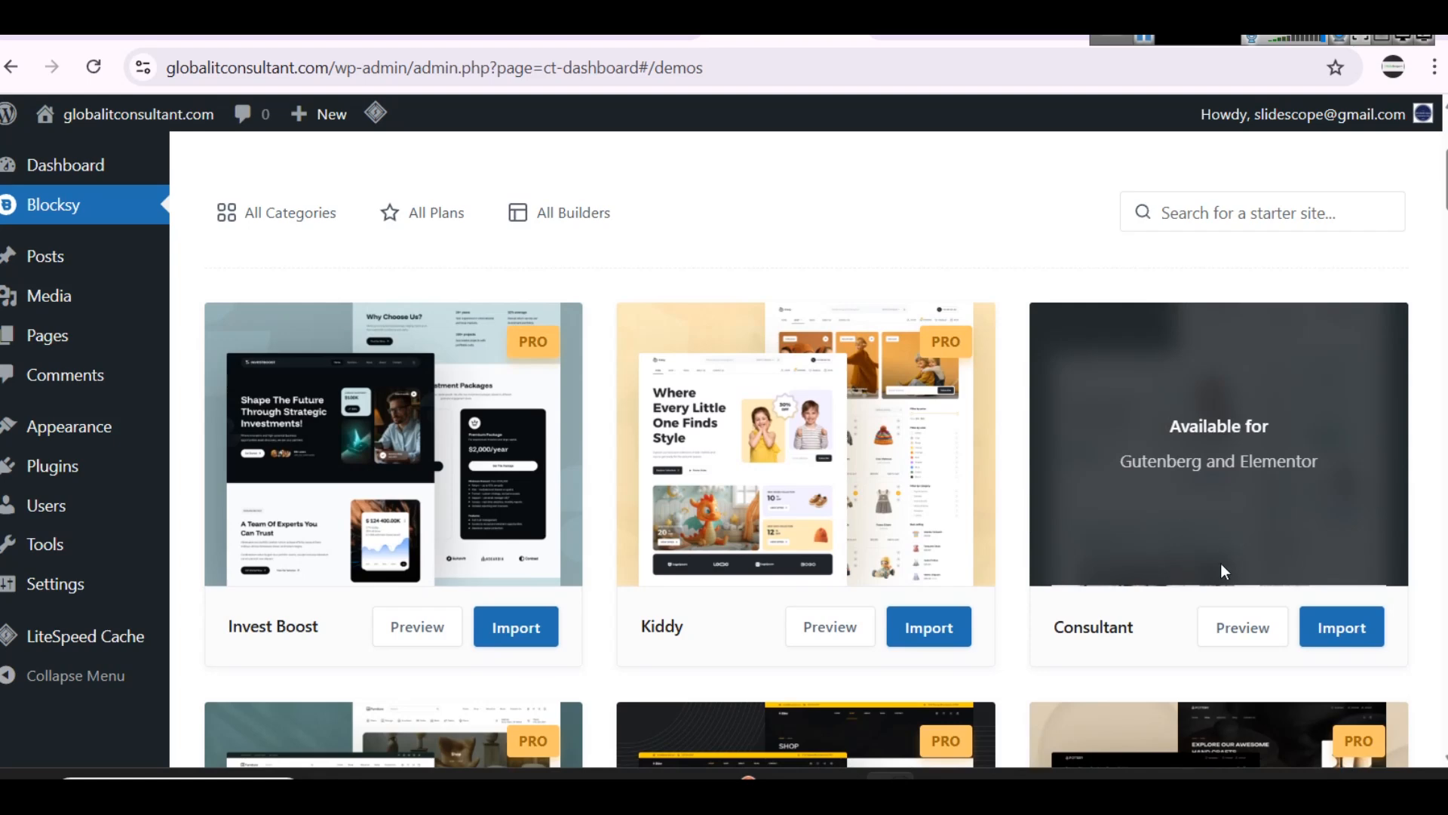
Step: Preview the Consultant starter site and examine its home page from header to footer
click(1230, 611)
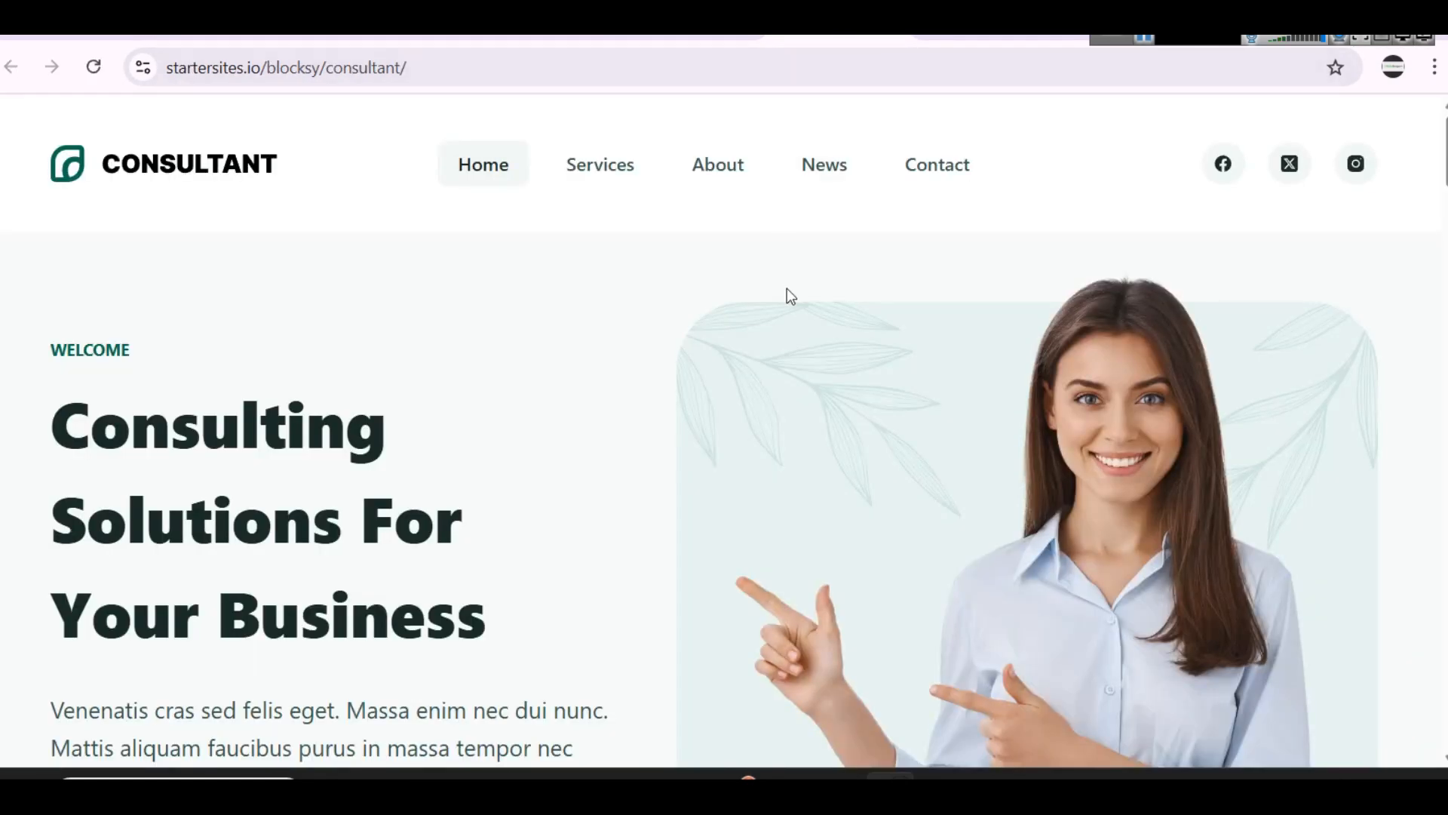
scroll(785, 294, down, 3)
scroll(780, 297, down, 15)
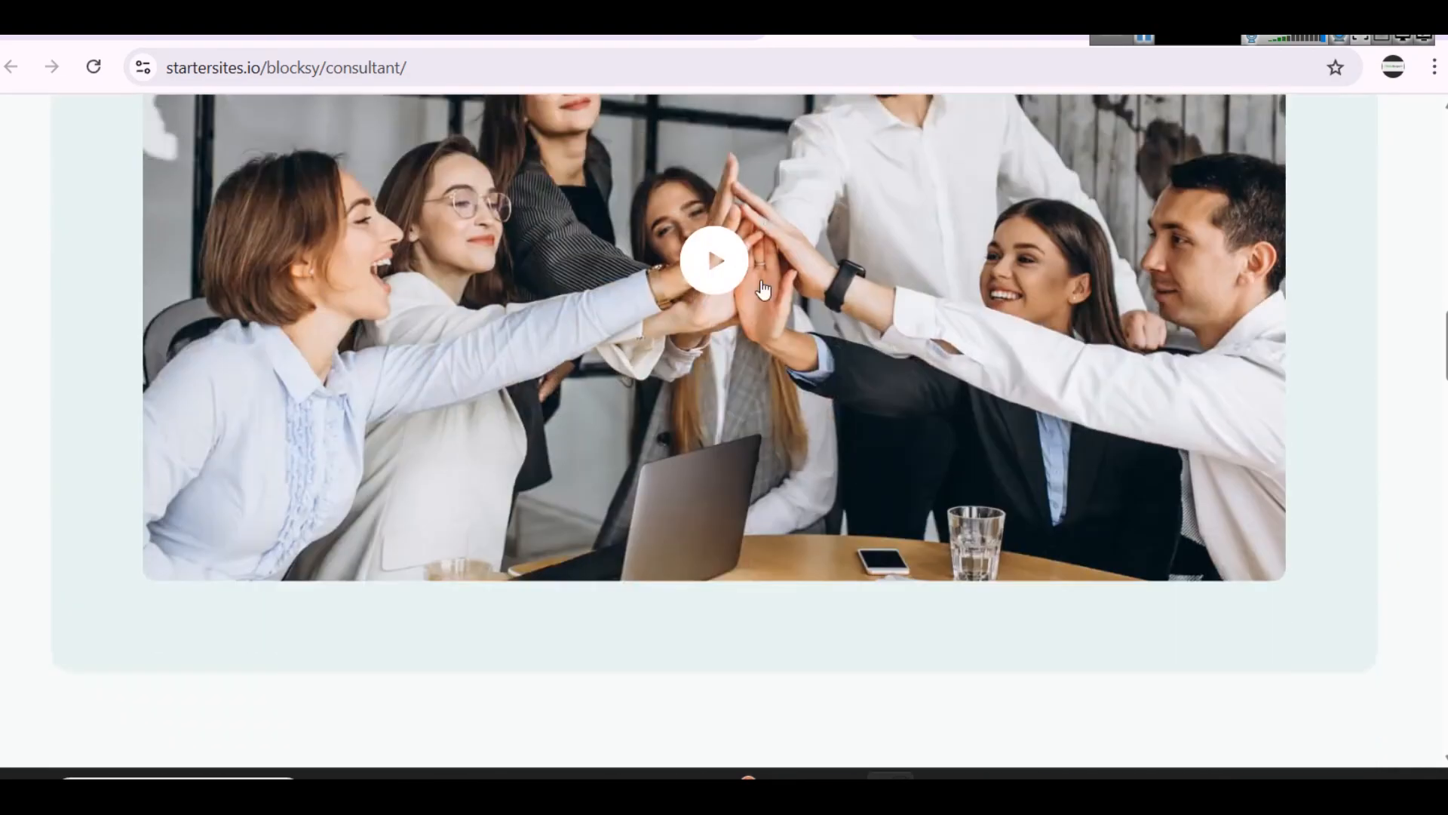
scroll(758, 279, down, 20)
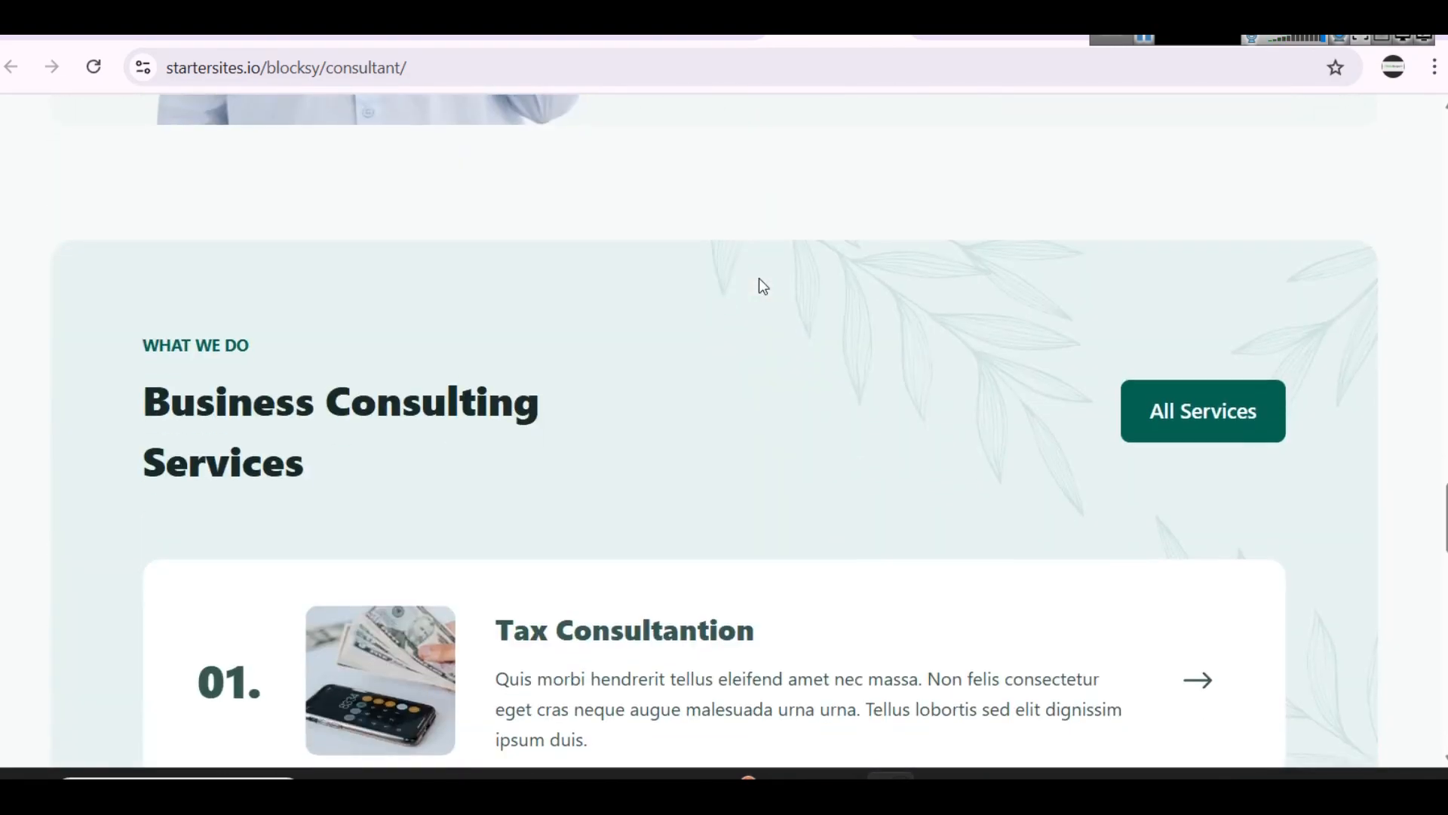
scroll(760, 277, down, 20)
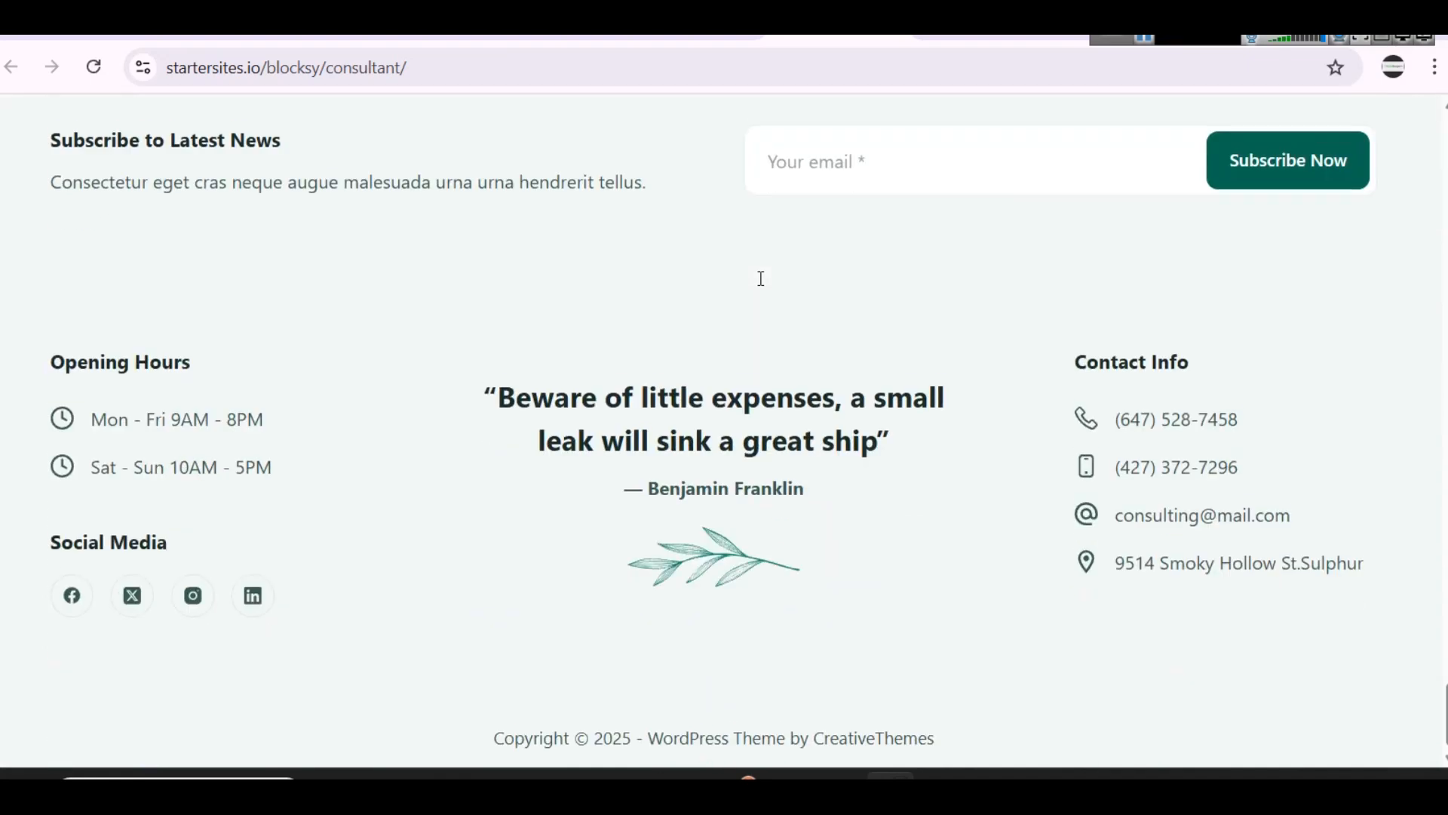
scroll(761, 278, up, 20)
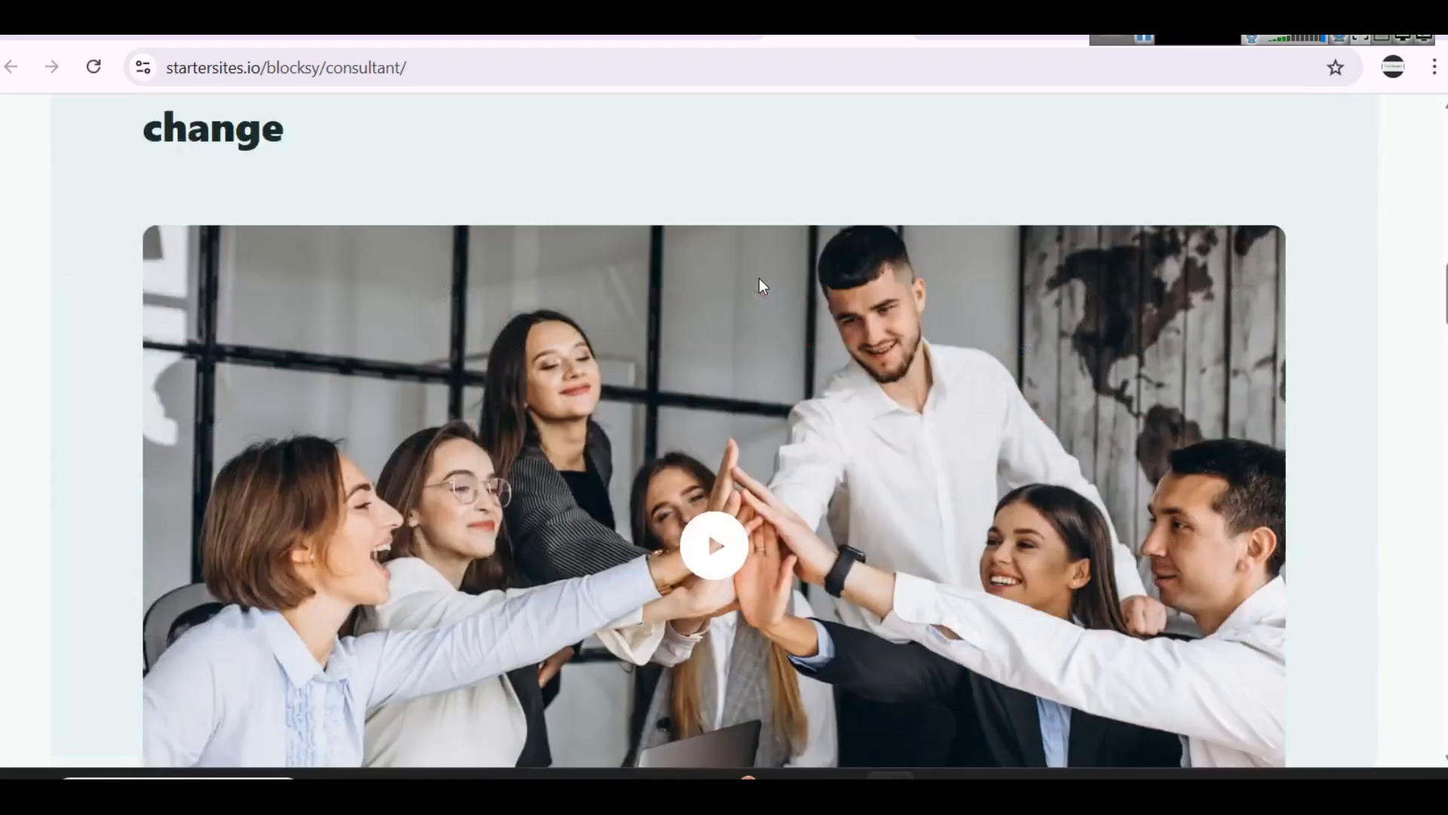
scroll(759, 284, up, 5)
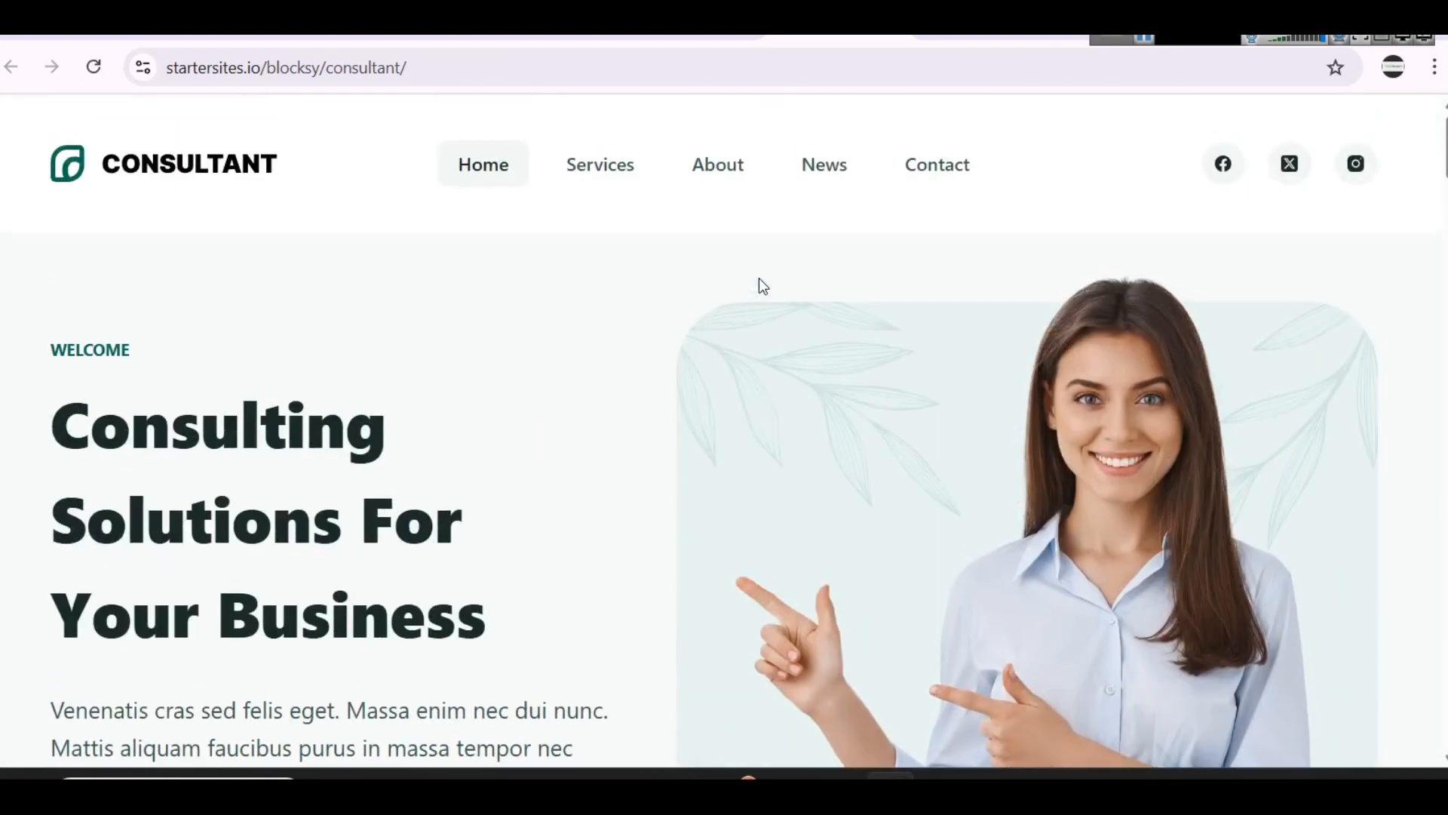
Step: Examine the Services and About pages of the Consultant demo
click(593, 166)
scroll(906, 378, down, 8)
scroll(830, 359, up, 8)
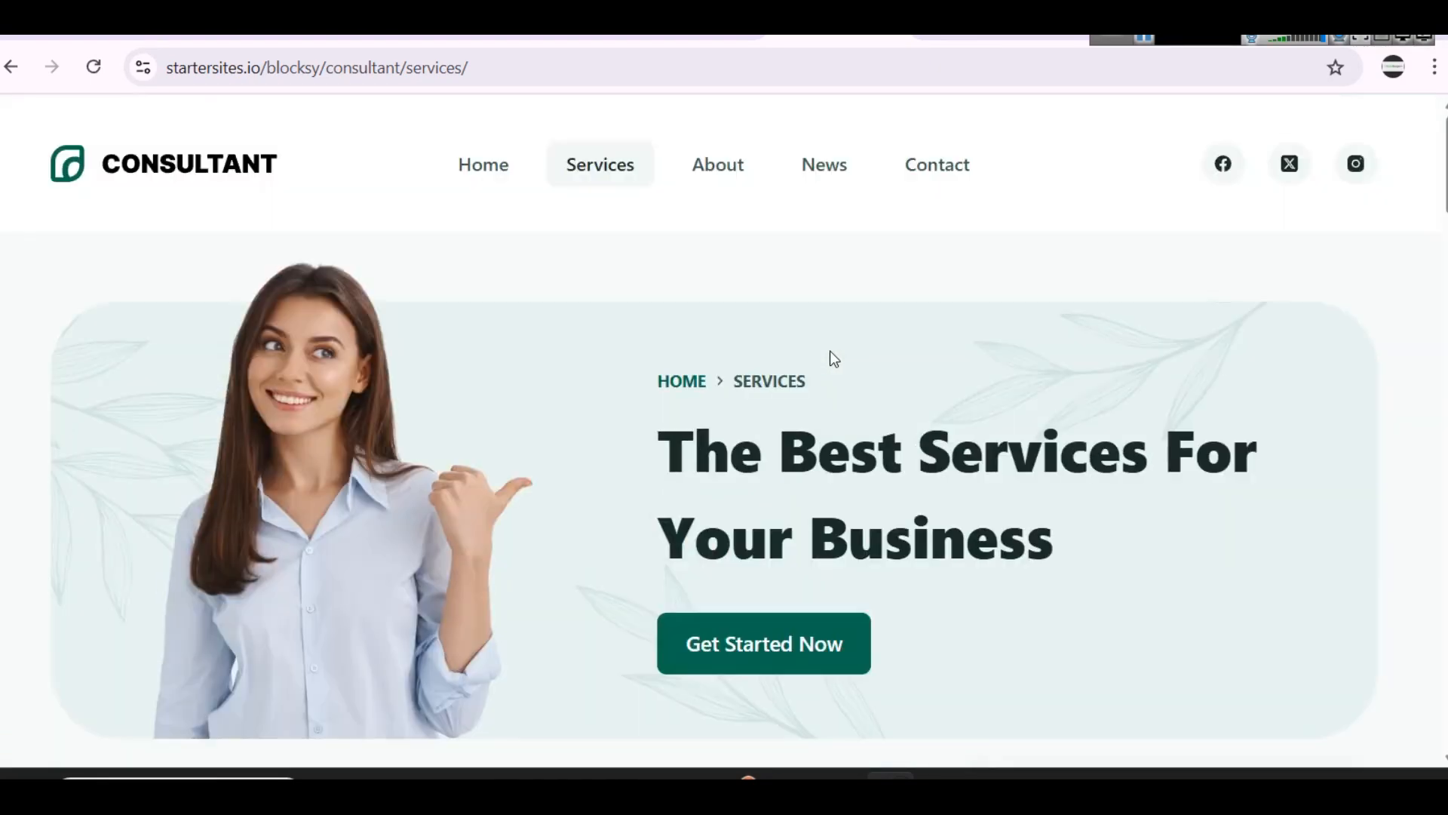
click(725, 191)
scroll(822, 301, down, 6)
scroll(828, 365, up, 6)
Step: Examine the News and Contact pages of the Consultant demo
click(814, 181)
scroll(869, 332, down, 5)
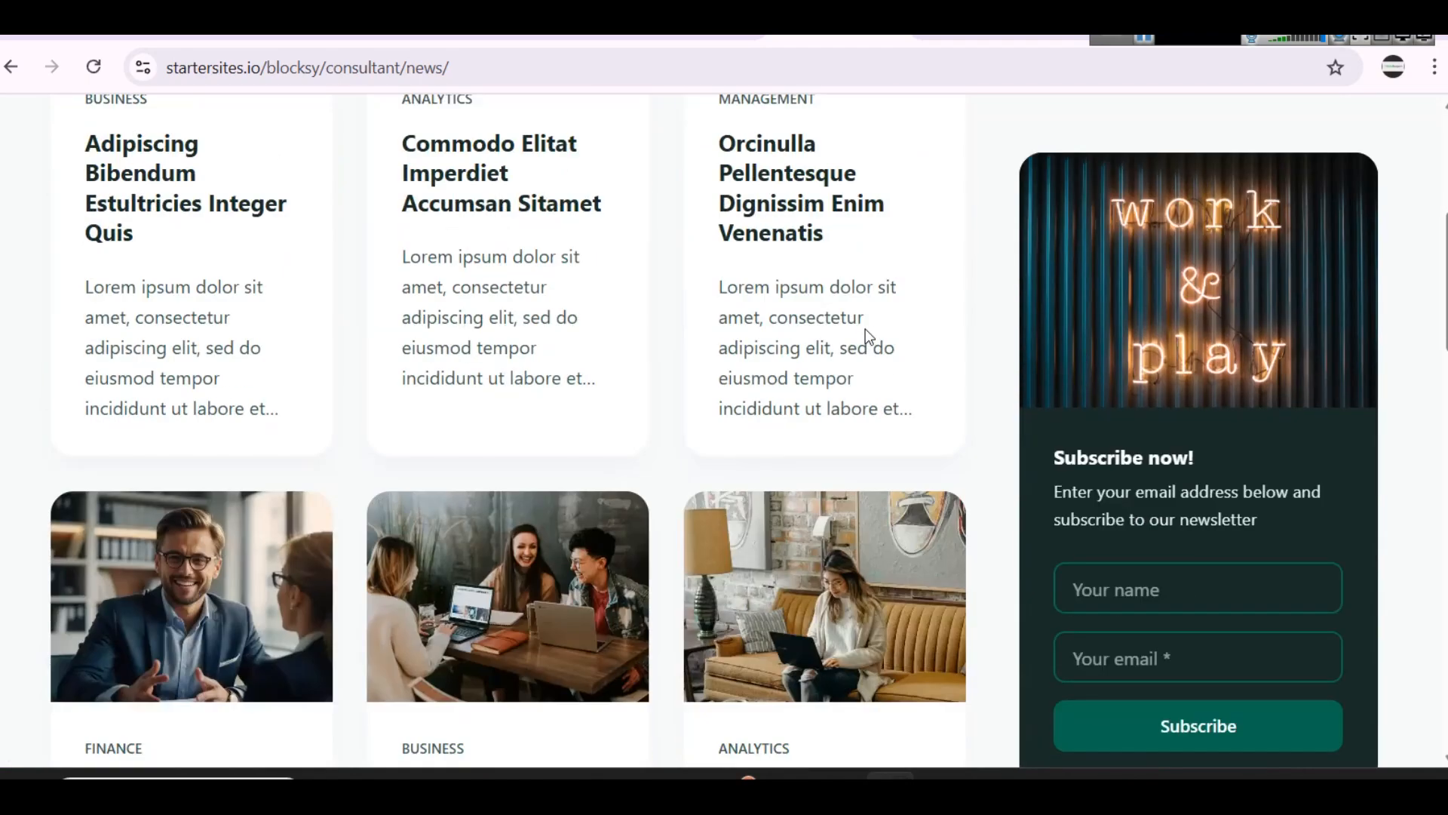
scroll(869, 337, down, 8)
scroll(869, 338, up, 9)
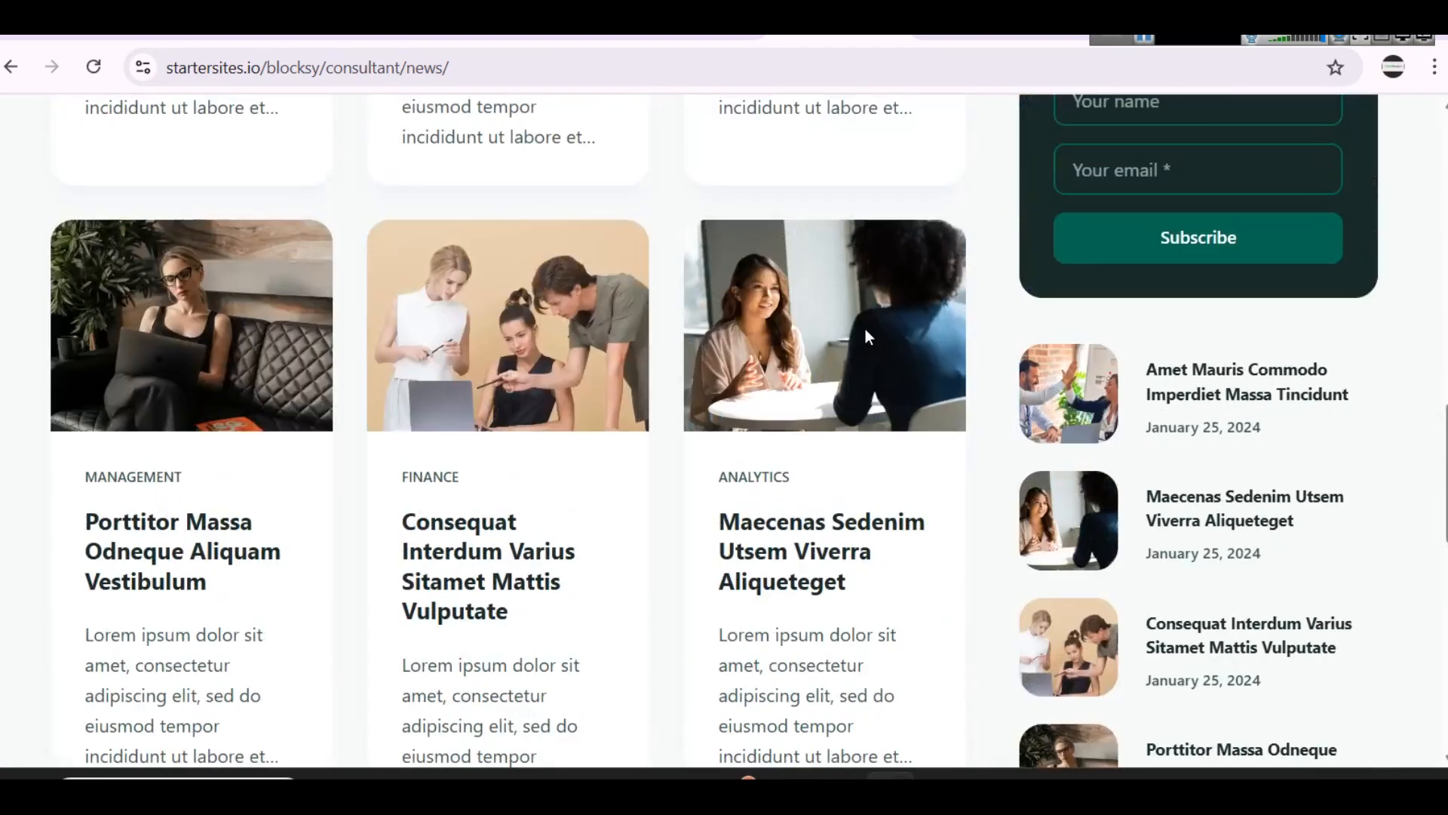
scroll(869, 337, up, 5)
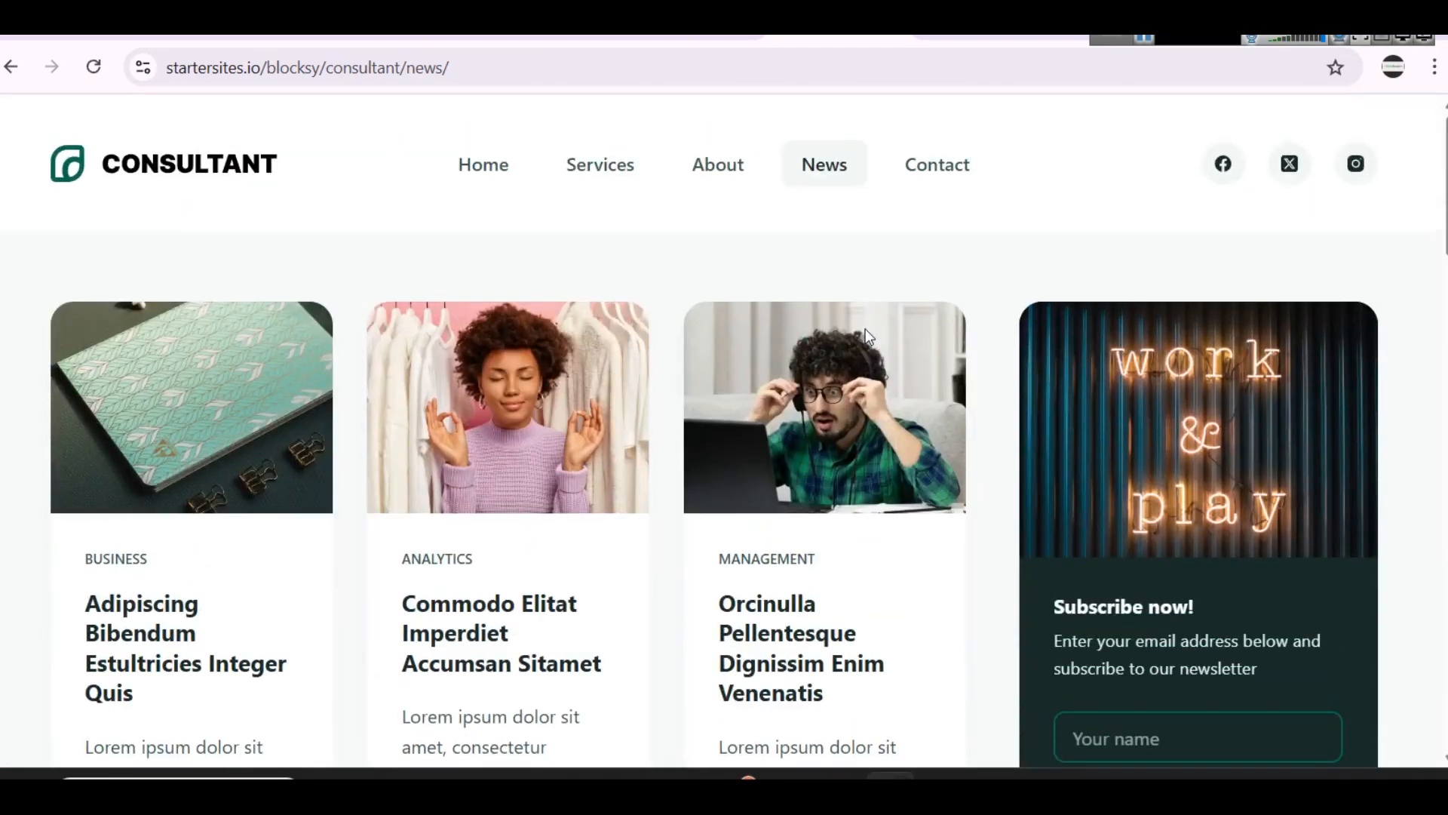
click(946, 170)
scroll(909, 321, down, 8)
scroll(908, 321, up, 8)
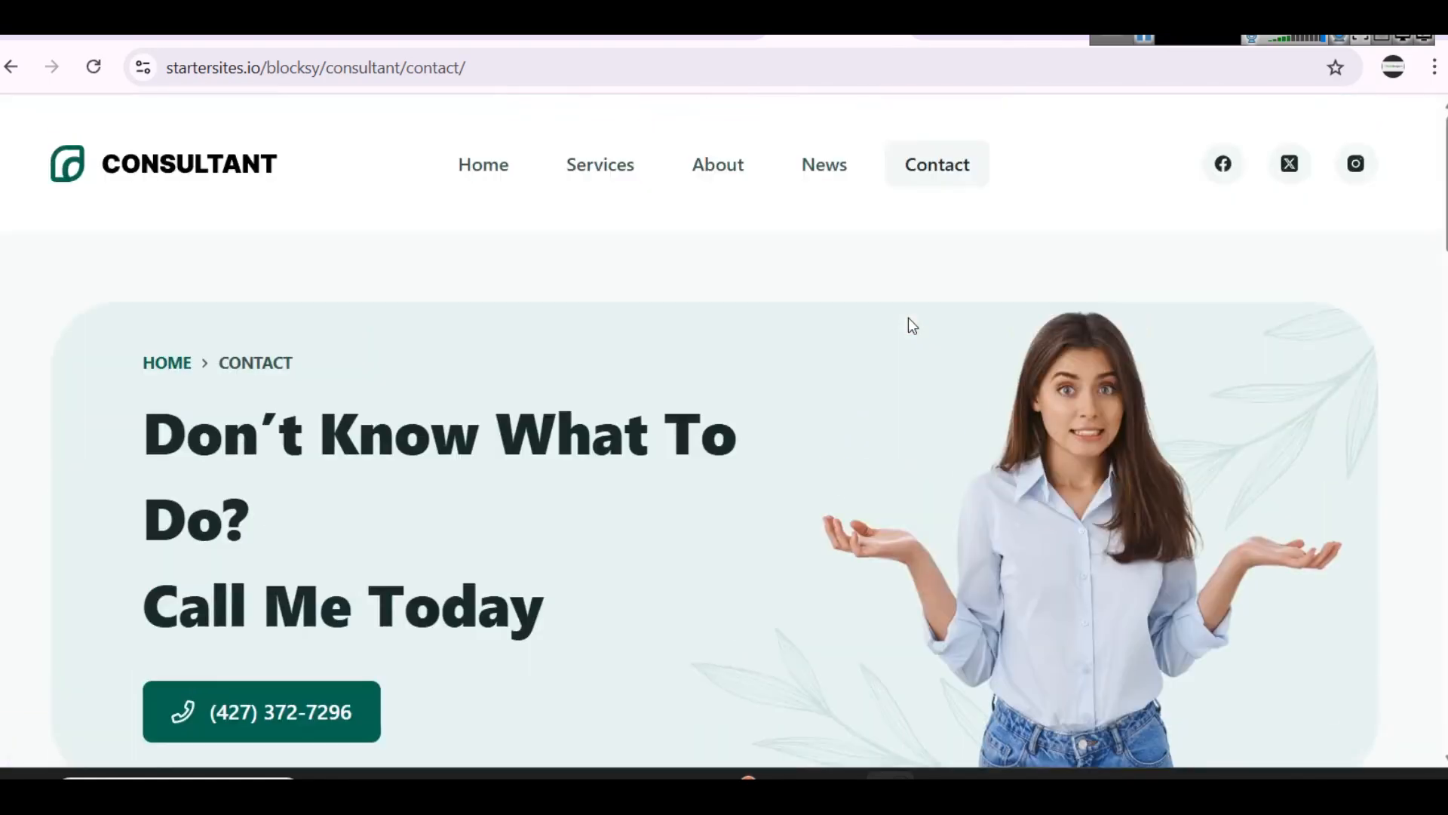
Step: Return to the Blocksy starter sites list and browse the templates from Furniture down to BizConsult
click(707, 39)
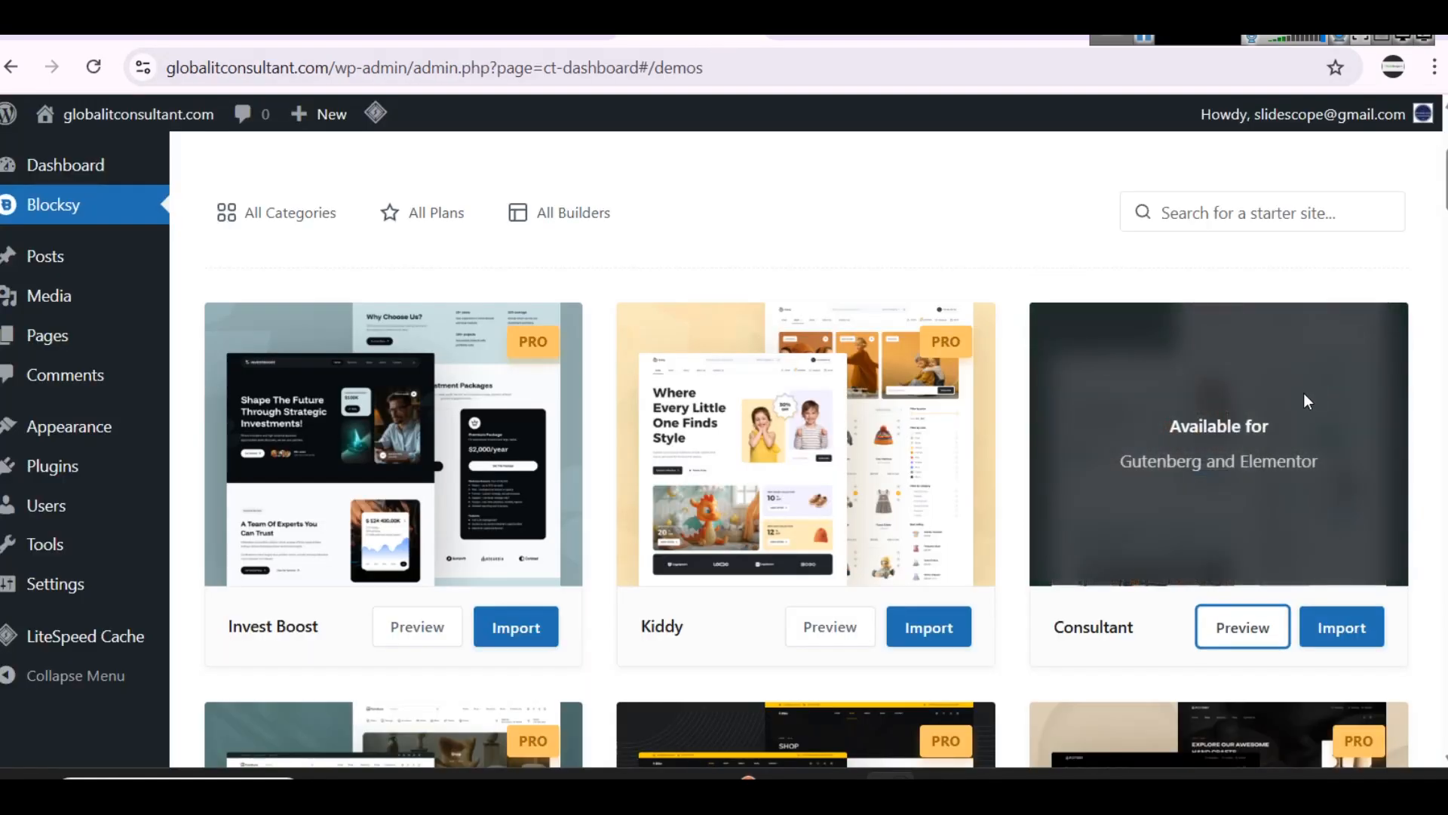
scroll(1170, 334, down, 6)
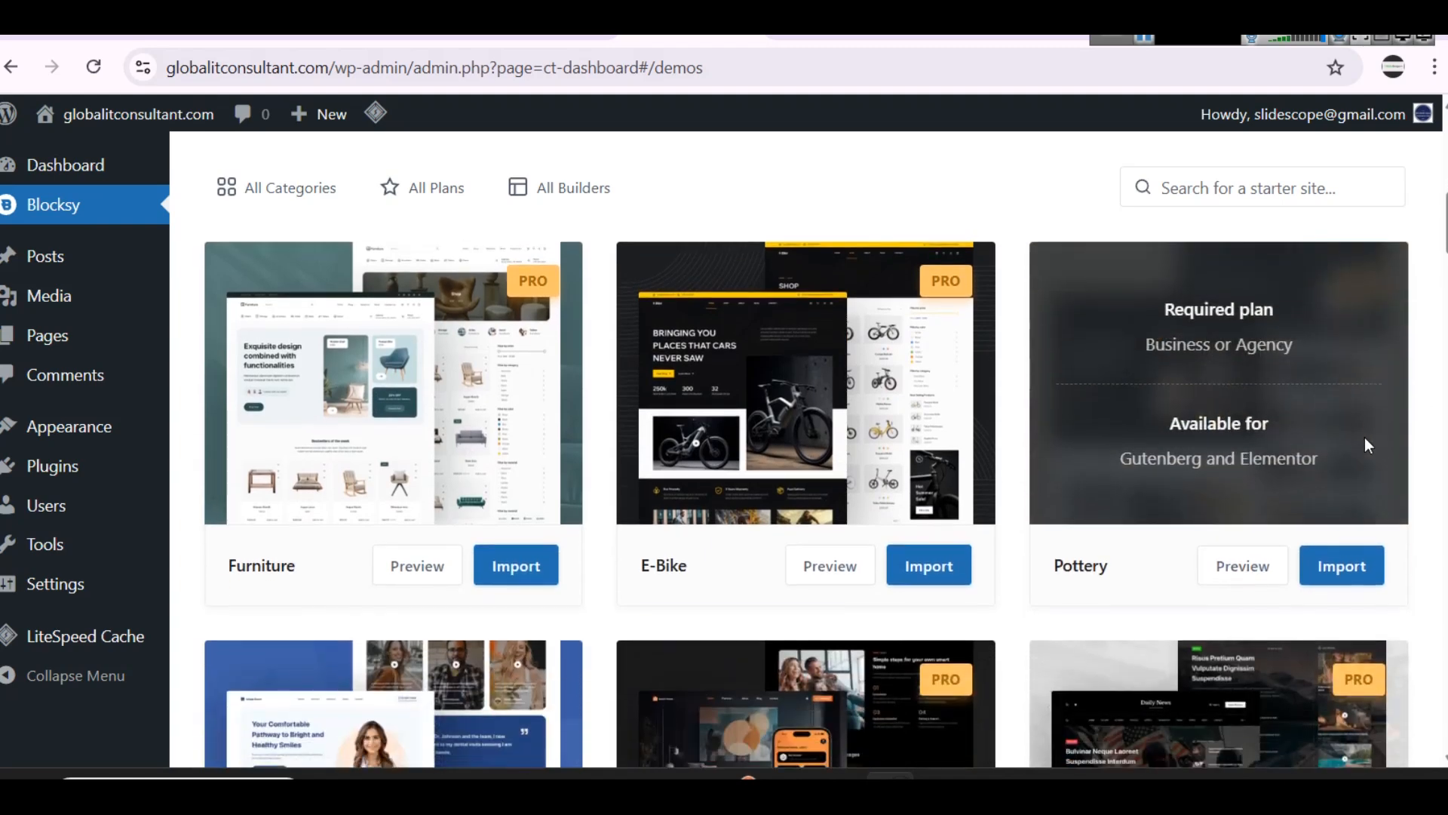
scroll(1171, 465, down, 3)
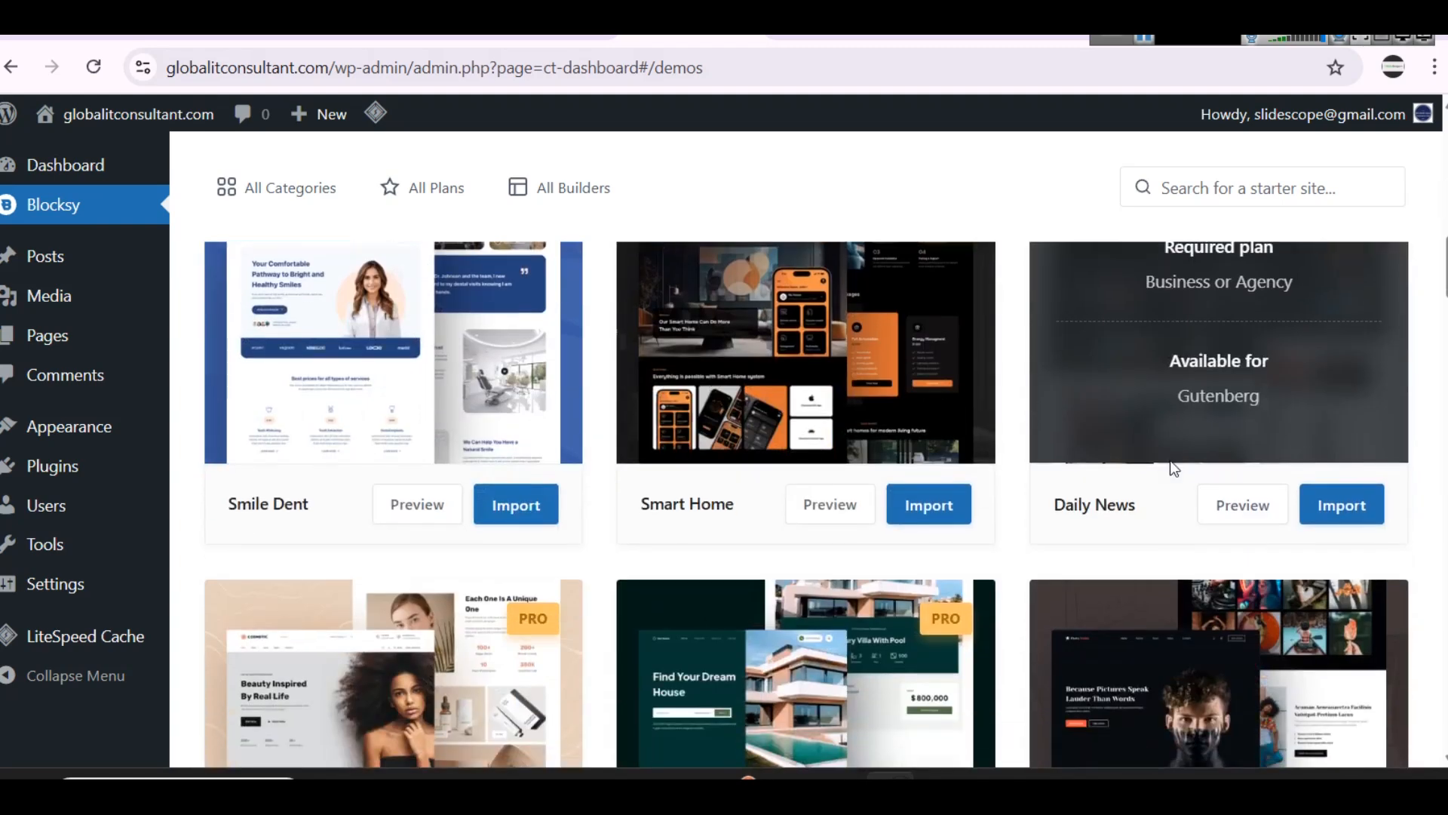
scroll(1171, 466, up, 1)
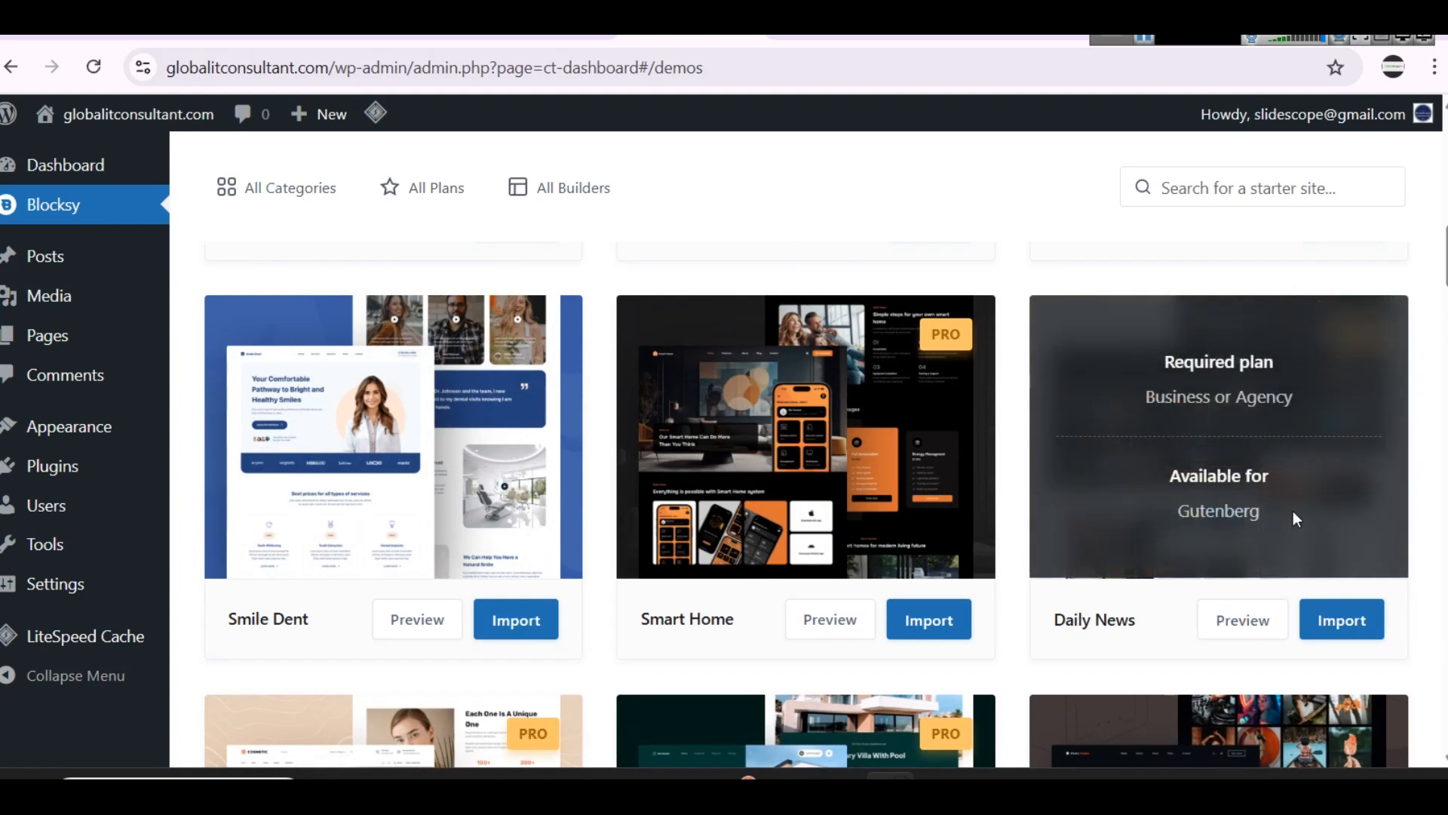
scroll(1239, 452, down, 5)
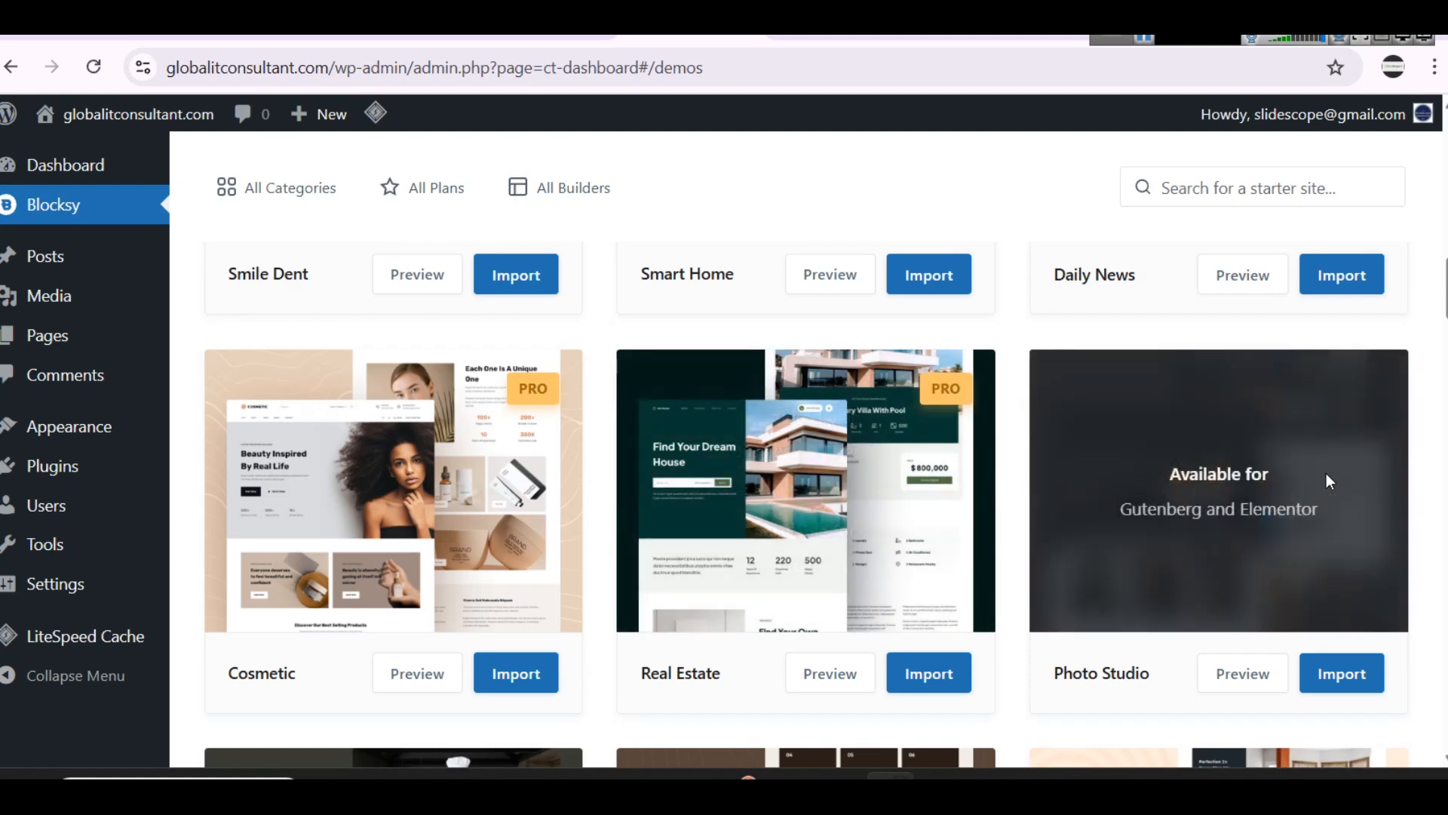
scroll(1309, 492, down, 2)
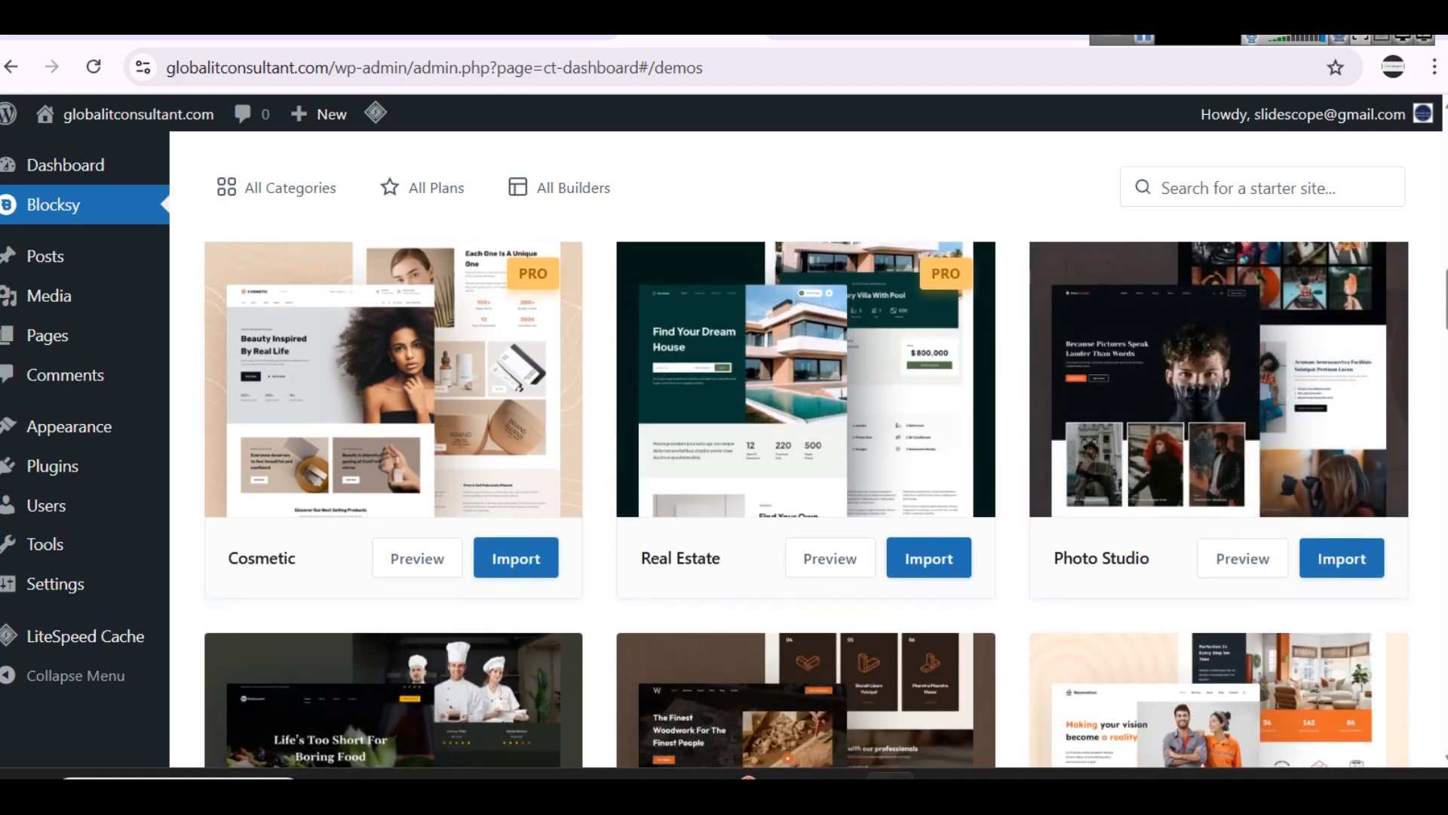
scroll(1139, 549, down, 5)
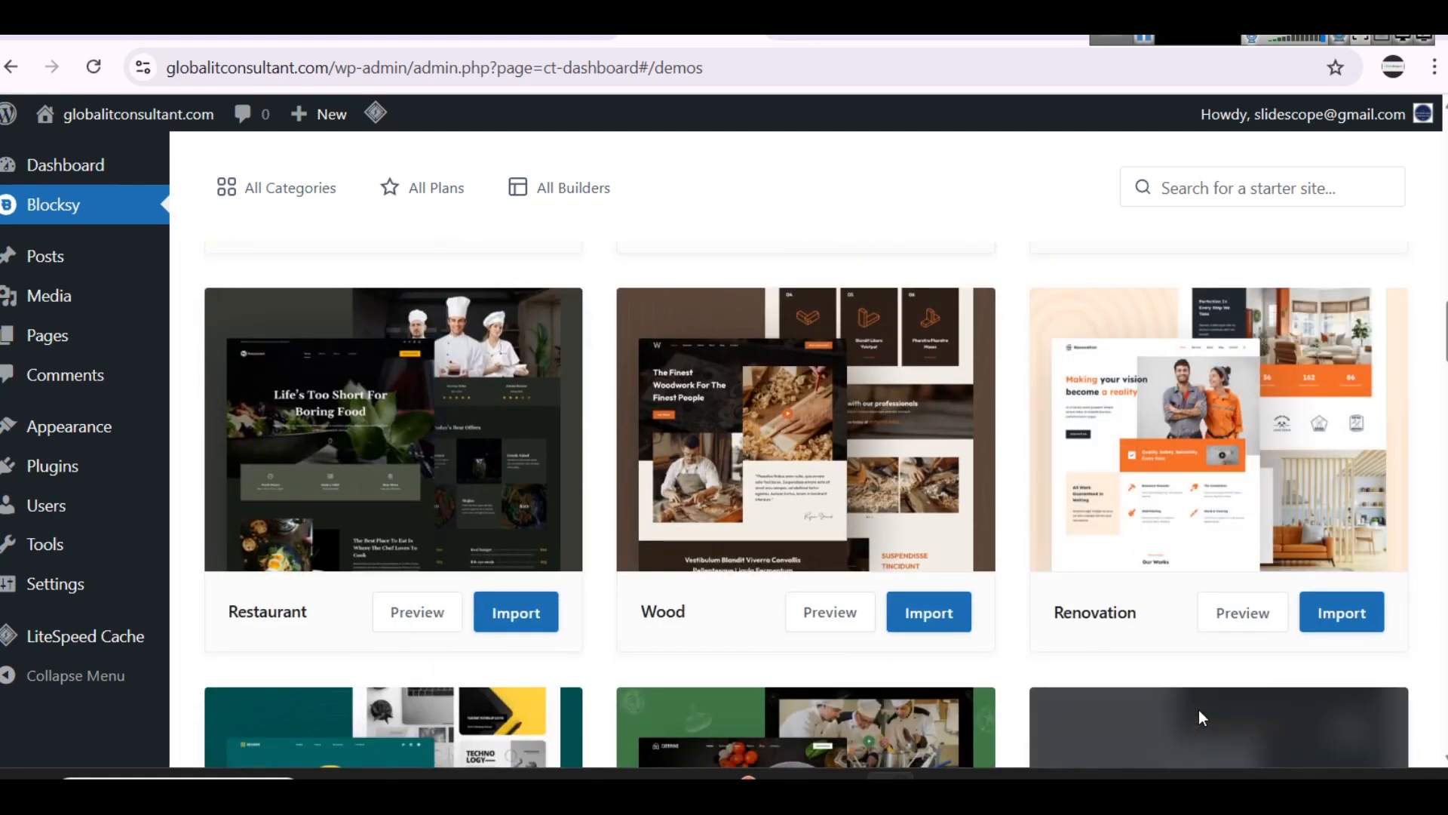
scroll(1197, 709, down, 5)
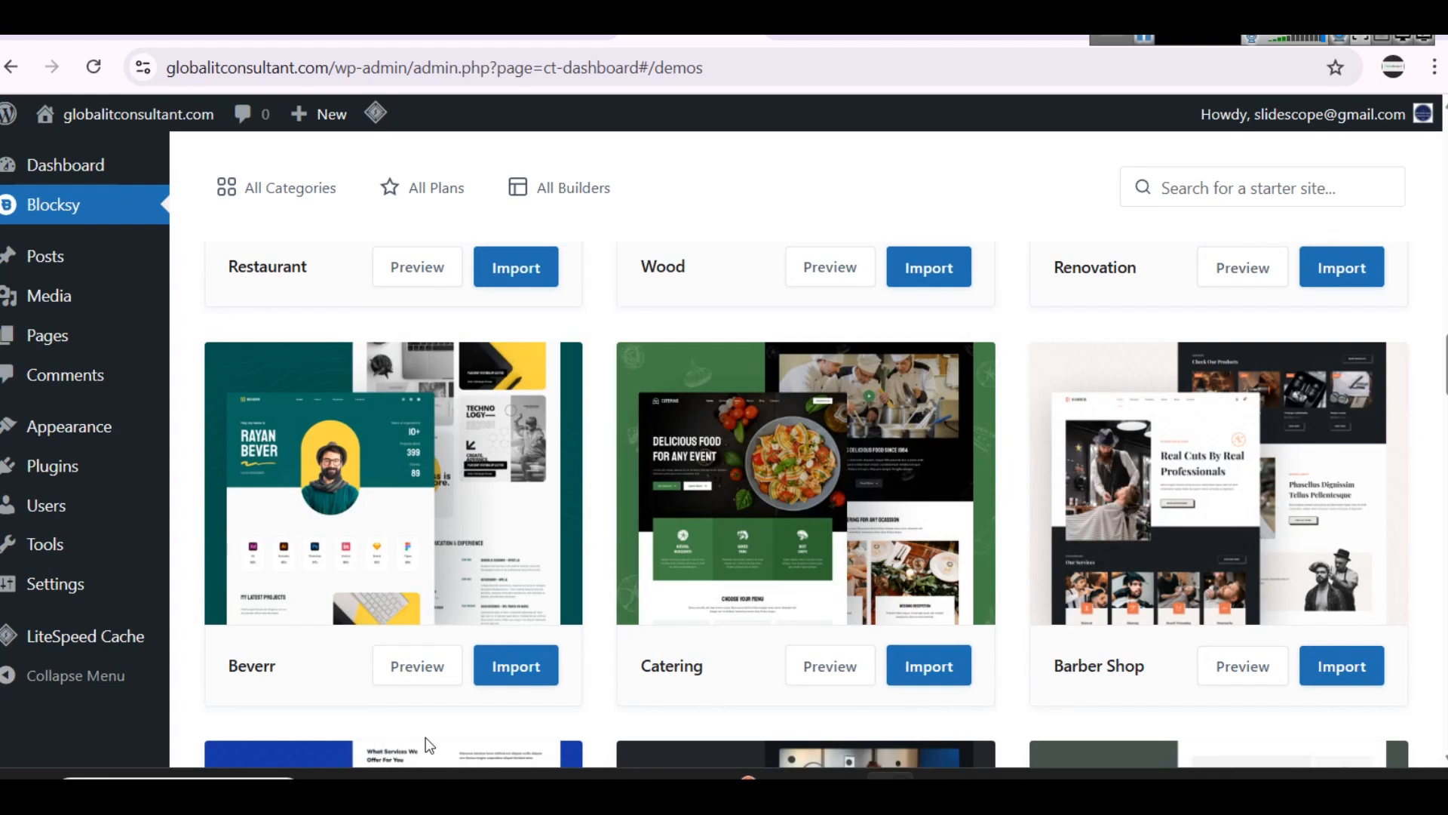
scroll(423, 731, down, 5)
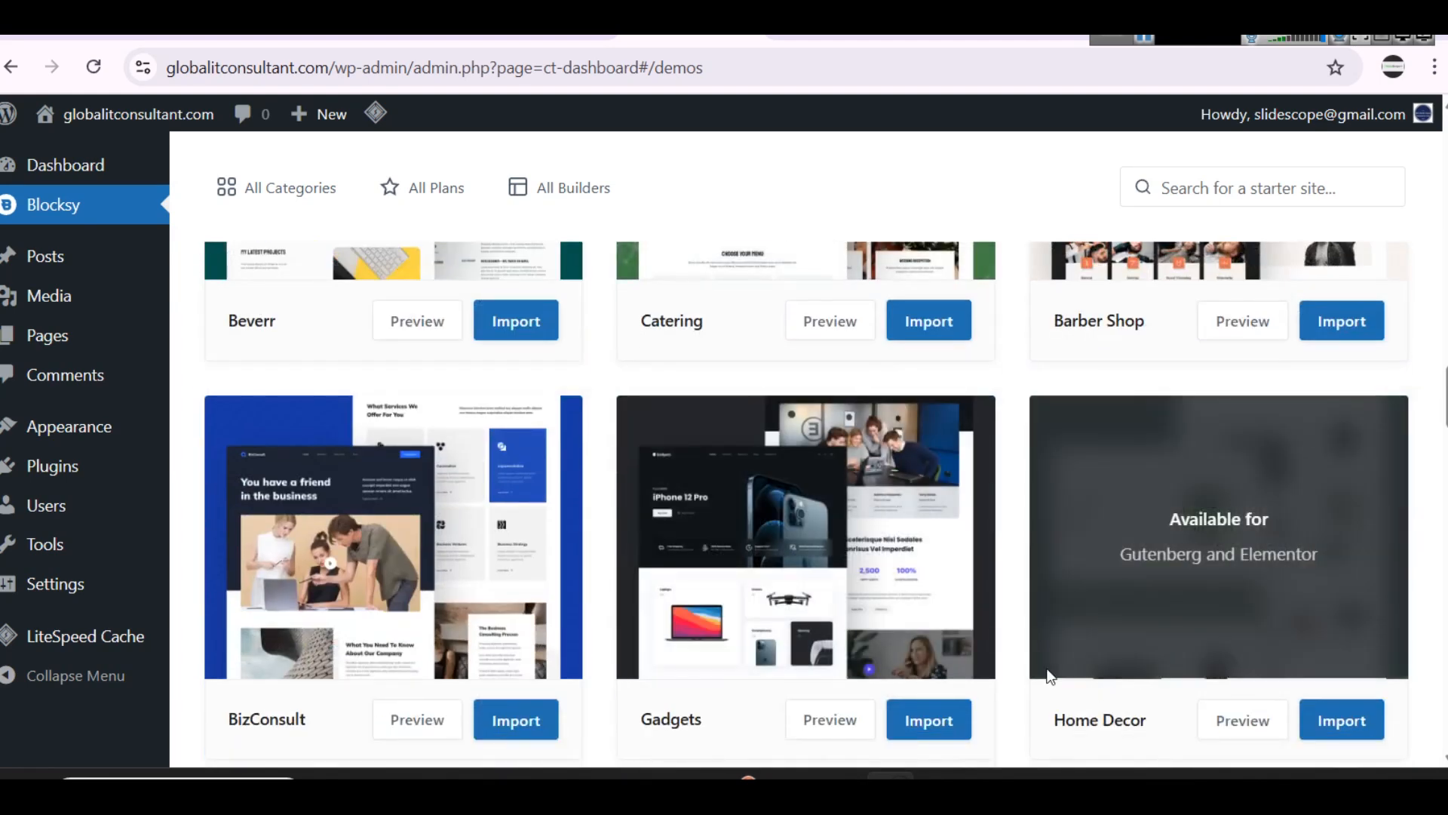
scroll(759, 603, down, 2)
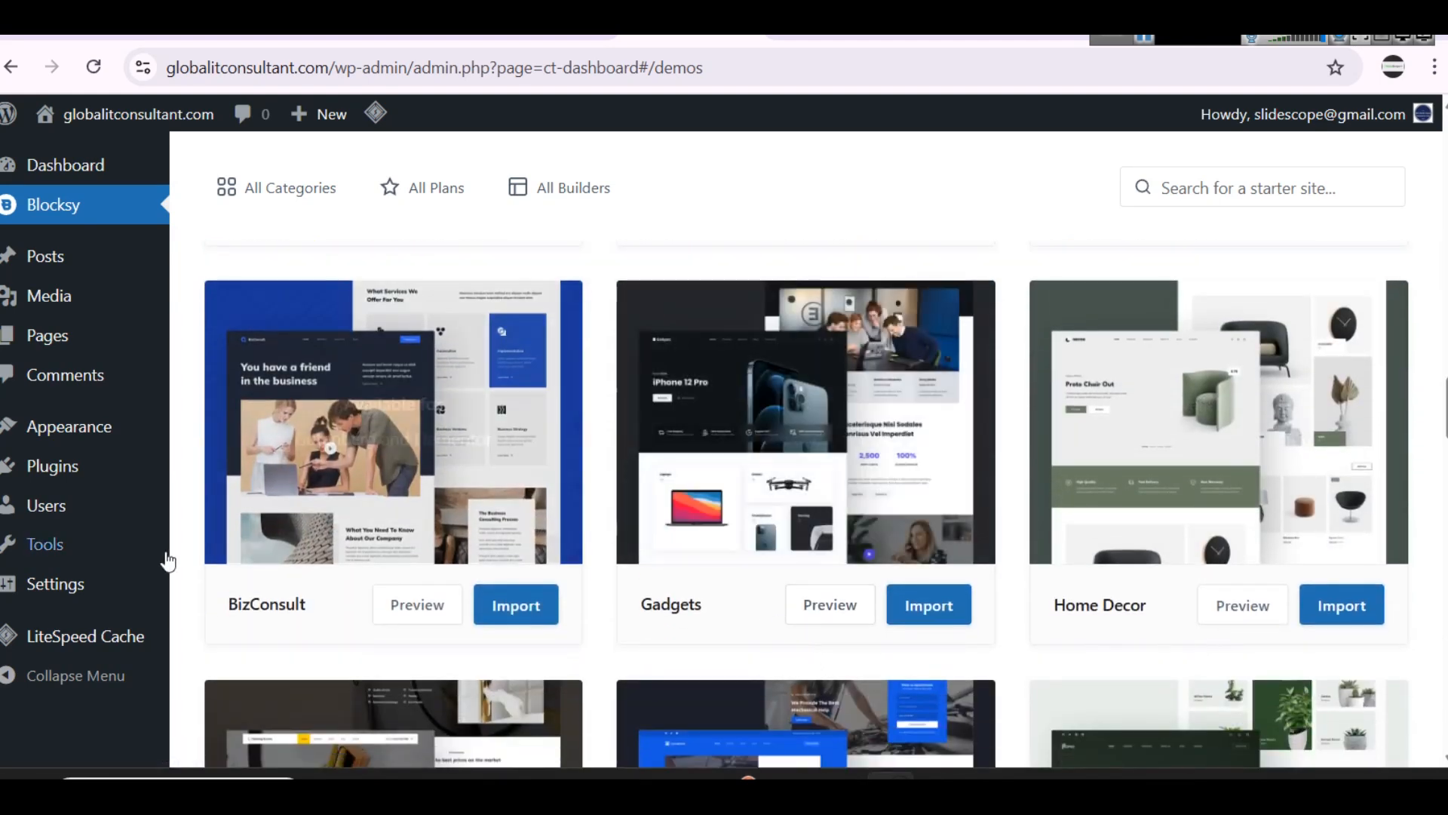
Step: Preview the BizConsult starter site and examine its home page hero, briefly opening and closing the intro video
click(386, 606)
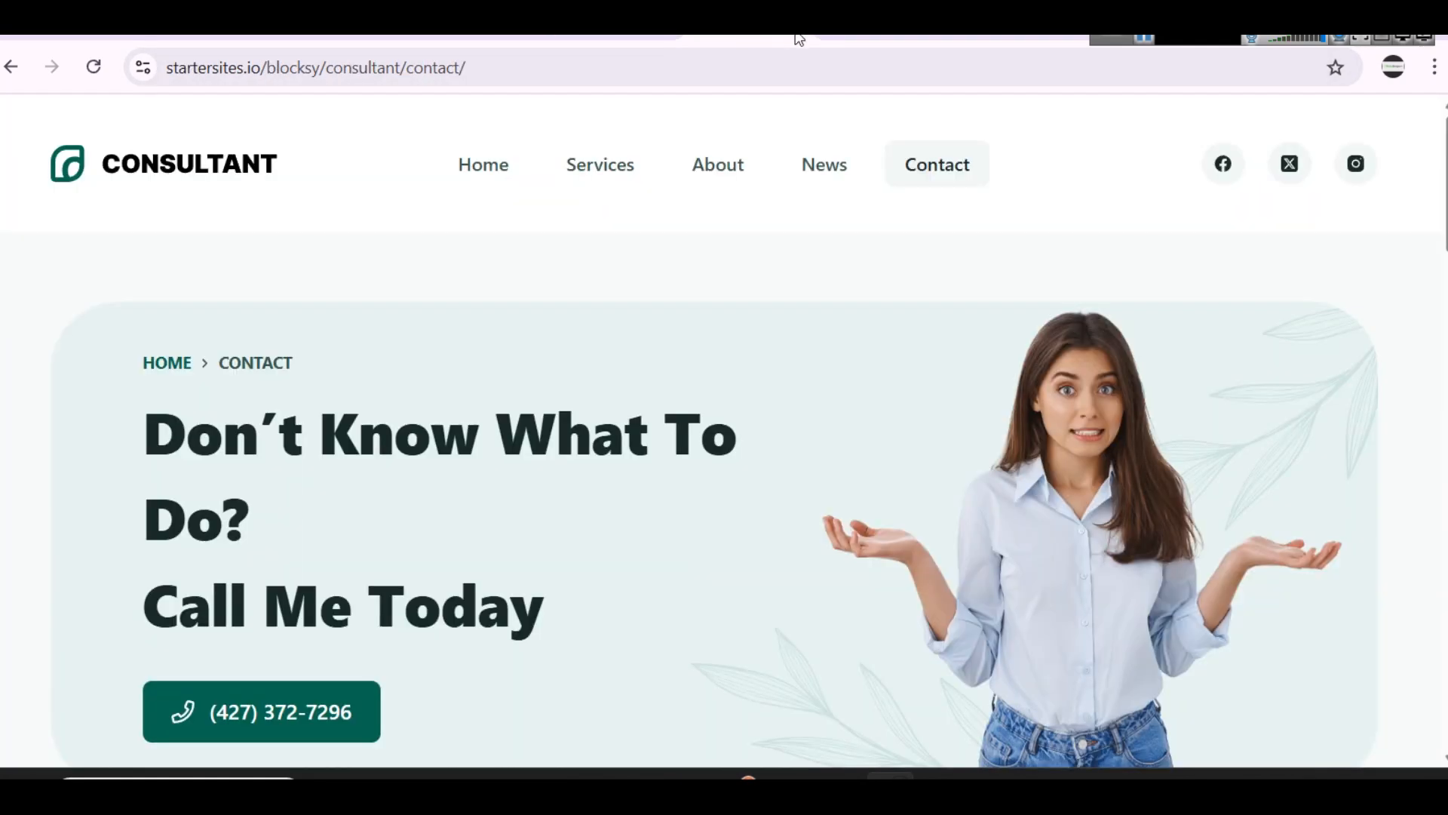
click(796, 38)
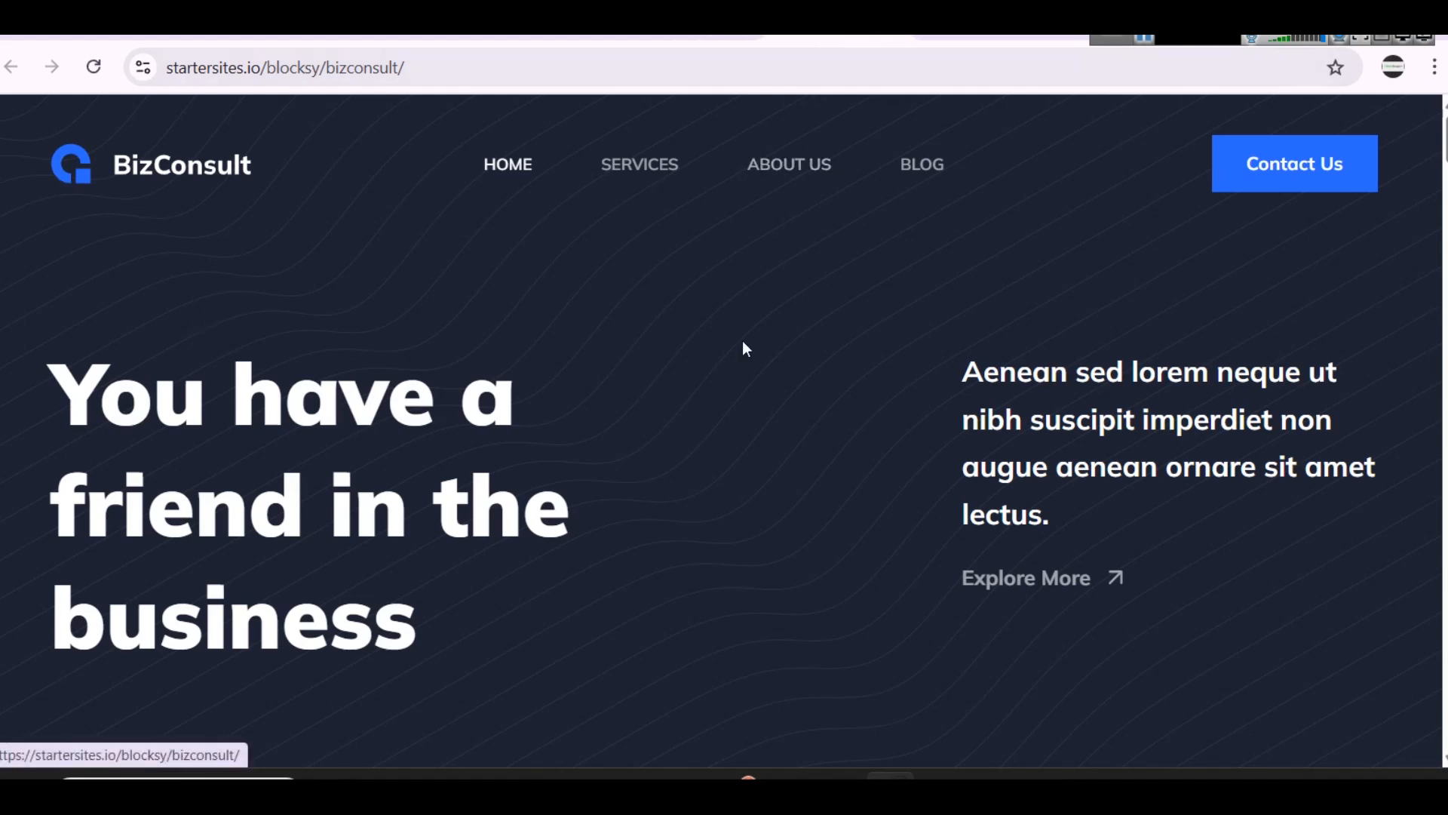
scroll(254, 447, down, 2)
scroll(254, 450, down, 8)
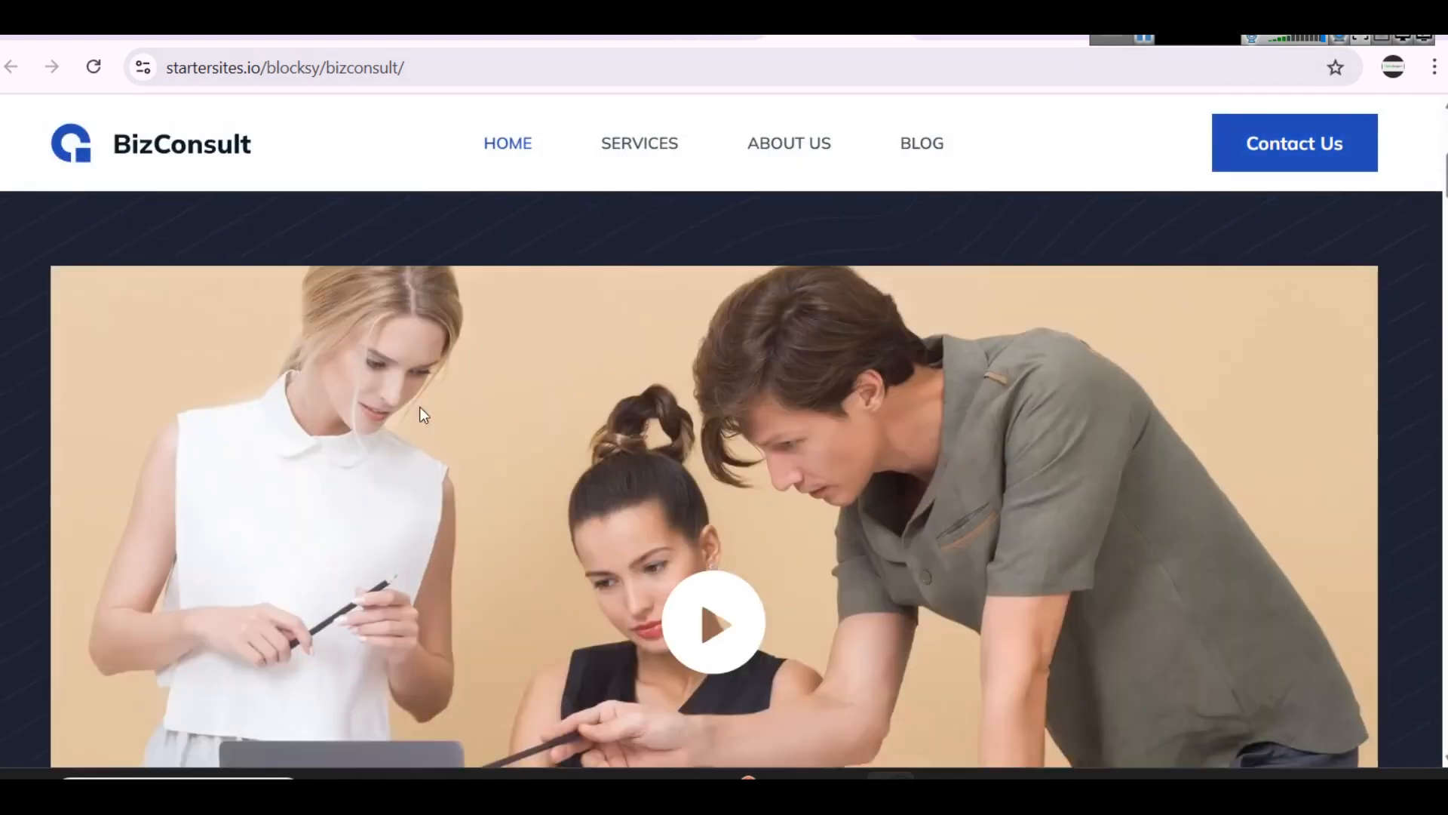
scroll(718, 497, up, 10)
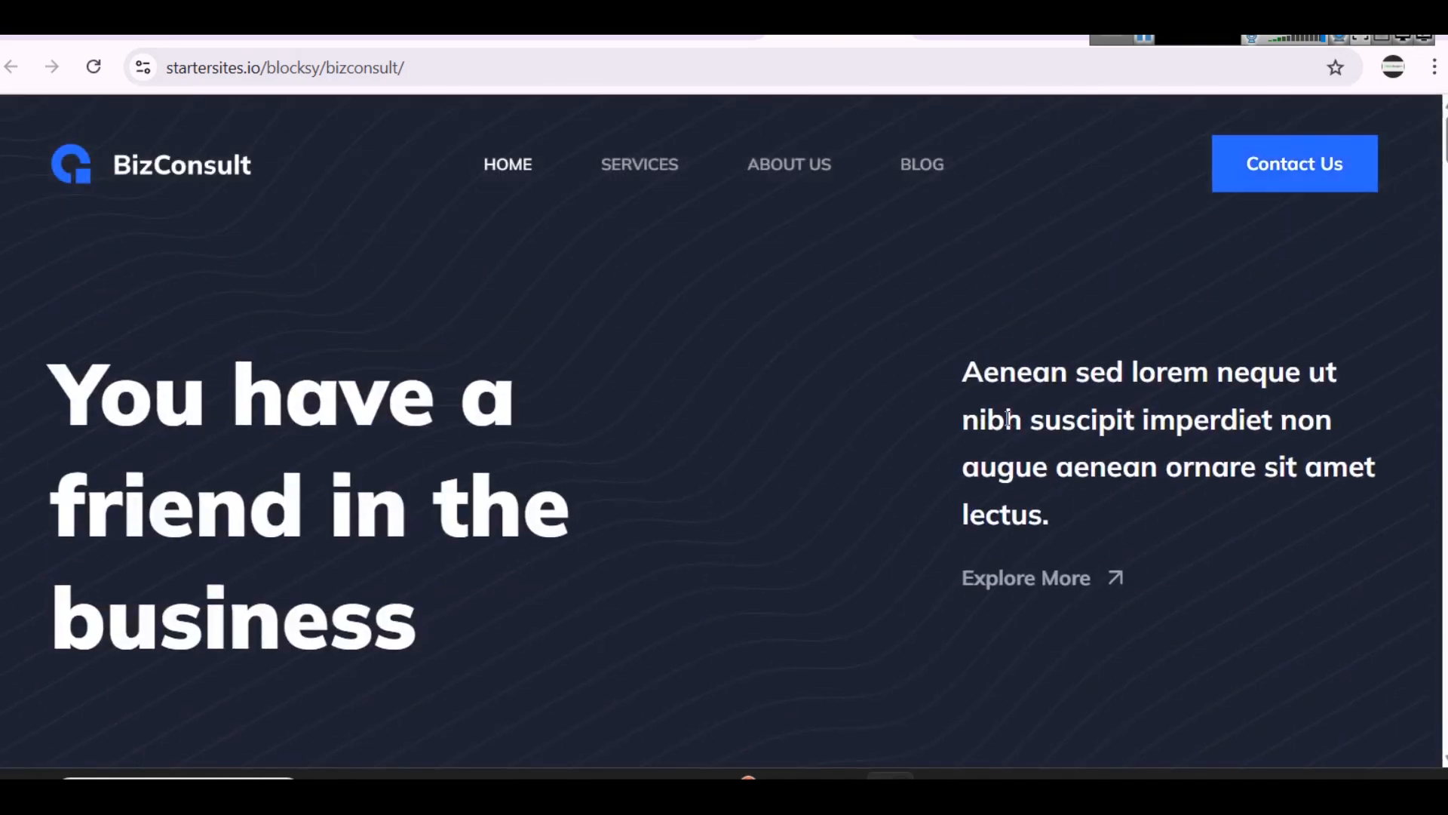
scroll(565, 440, down, 8)
click(691, 452)
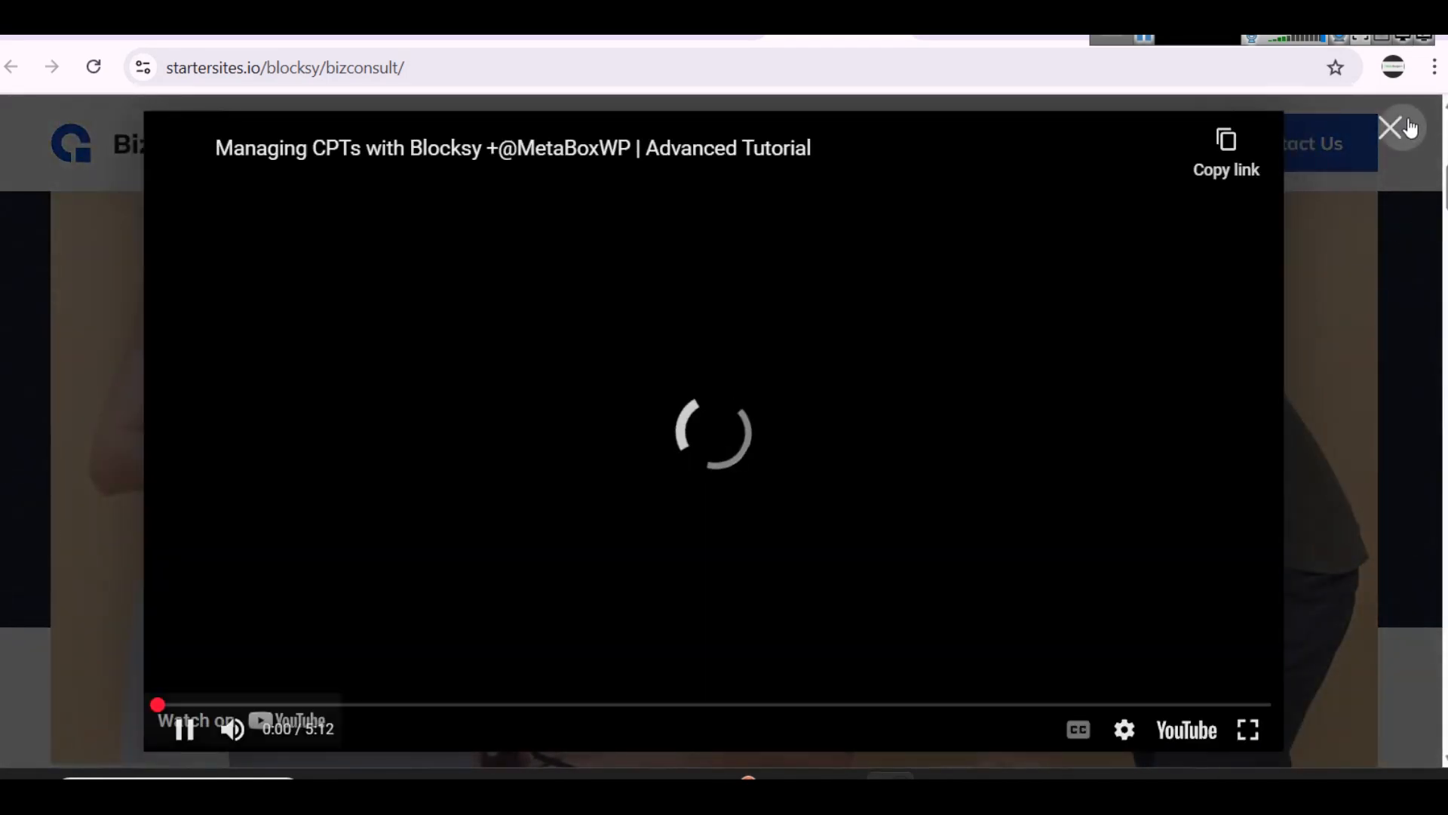
click(1390, 128)
Step: Examine the "What Services We Offer For You" section and its service cards on the BizConsult home page
scroll(981, 369, down, 5)
scroll(821, 369, down, 7)
scroll(837, 392, up, 3)
scroll(849, 420, down, 3)
scroll(849, 424, down, 12)
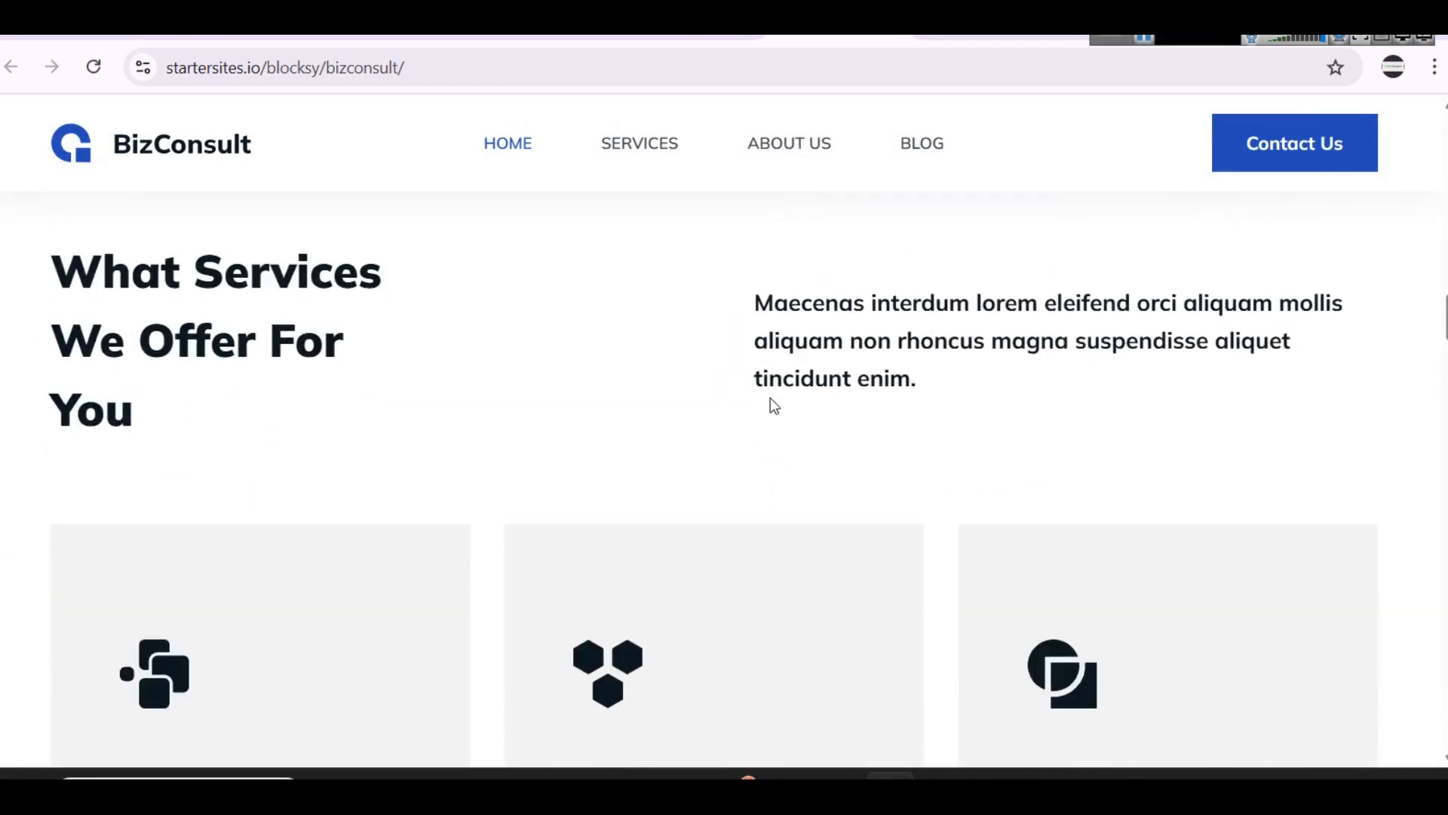
scroll(774, 404, up, 9)
scroll(673, 489, up, 10)
scroll(739, 495, down, 7)
scroll(739, 498, down, 10)
scroll(739, 496, down, 15)
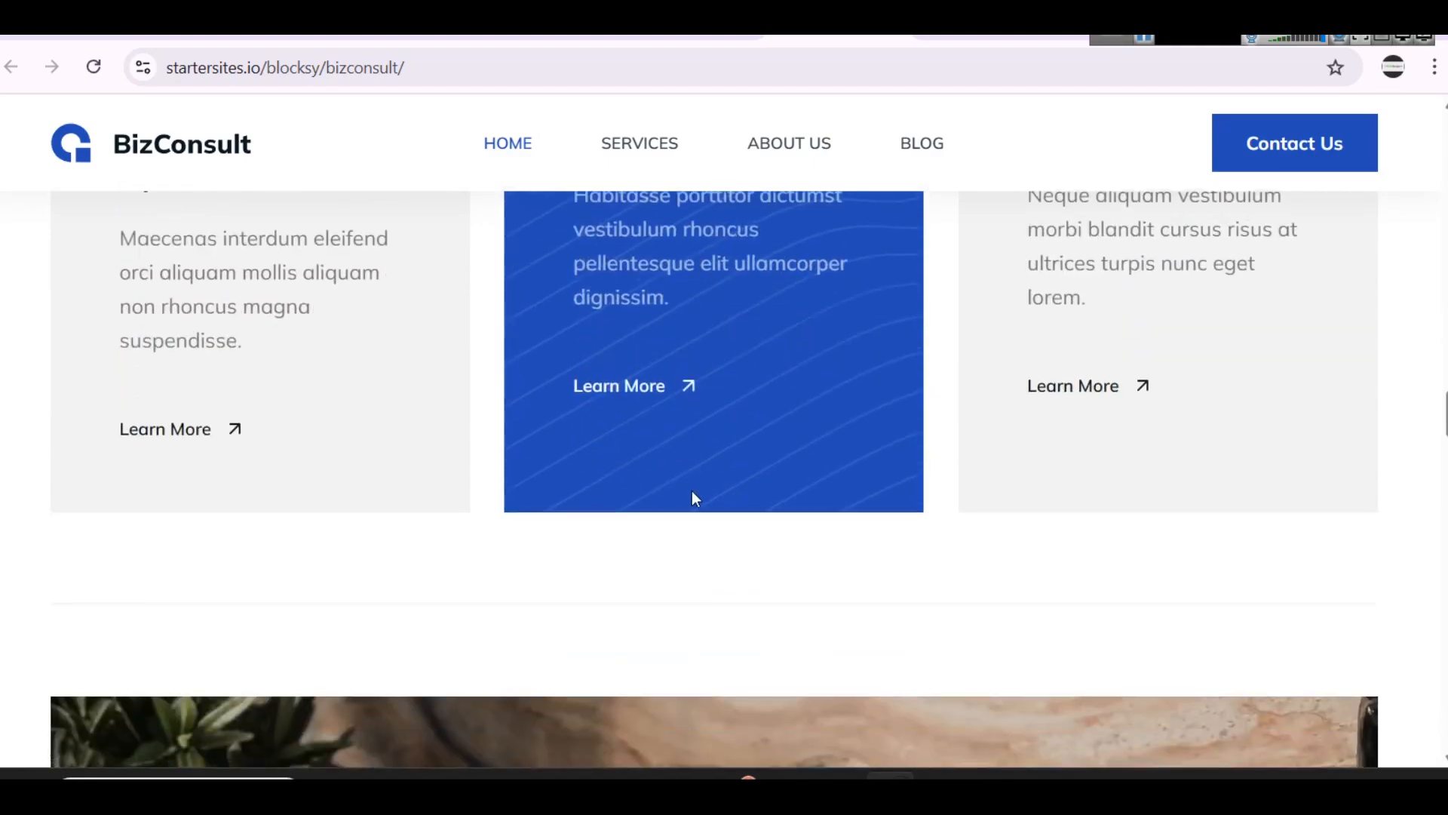
Step: Examine the Finance & Risk Transformation and Latest News sections of the BizConsult home page
scroll(517, 425, down, 20)
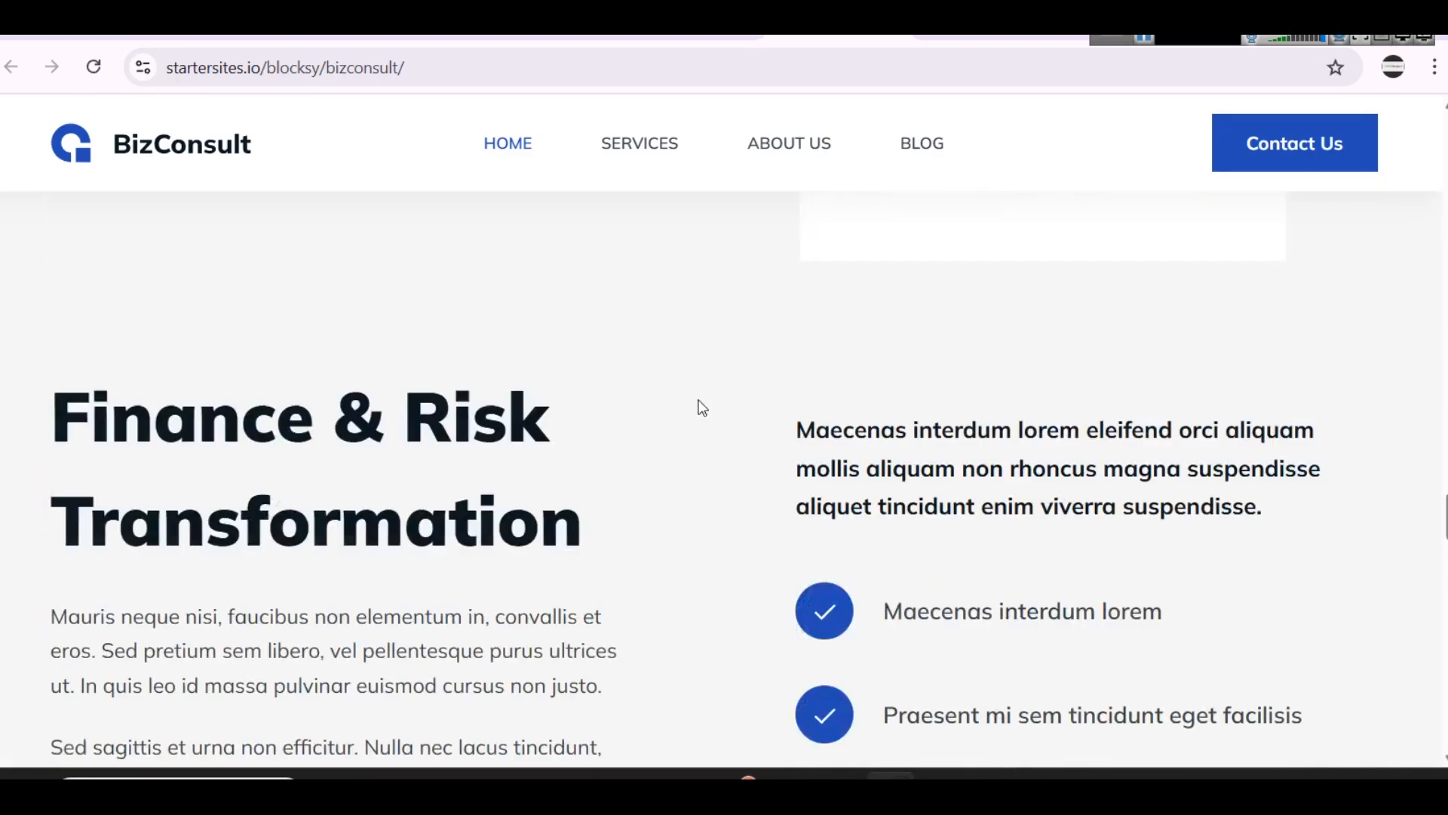
scroll(702, 407, down, 20)
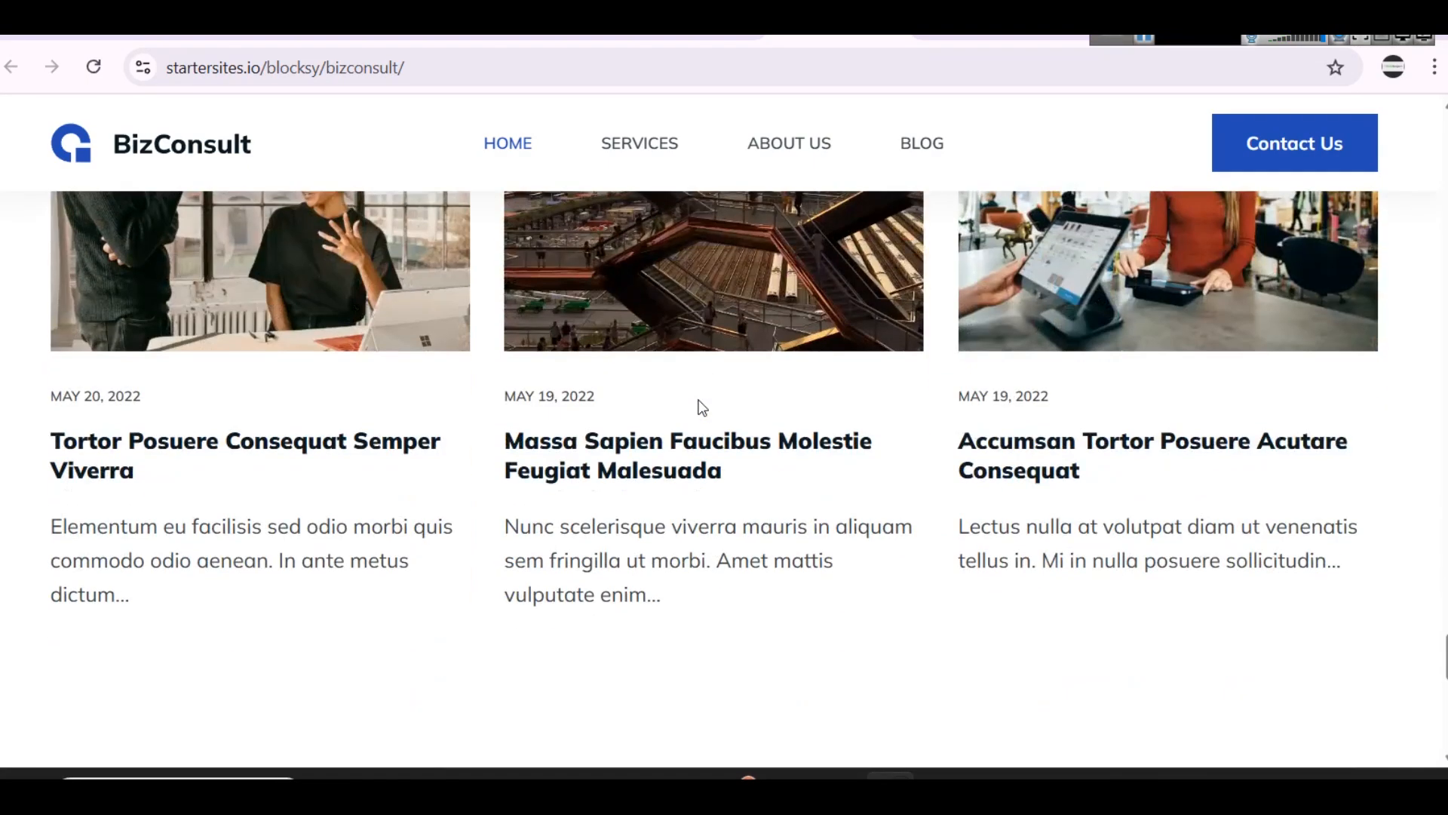
scroll(702, 407, down, 8)
scroll(718, 405, up, 20)
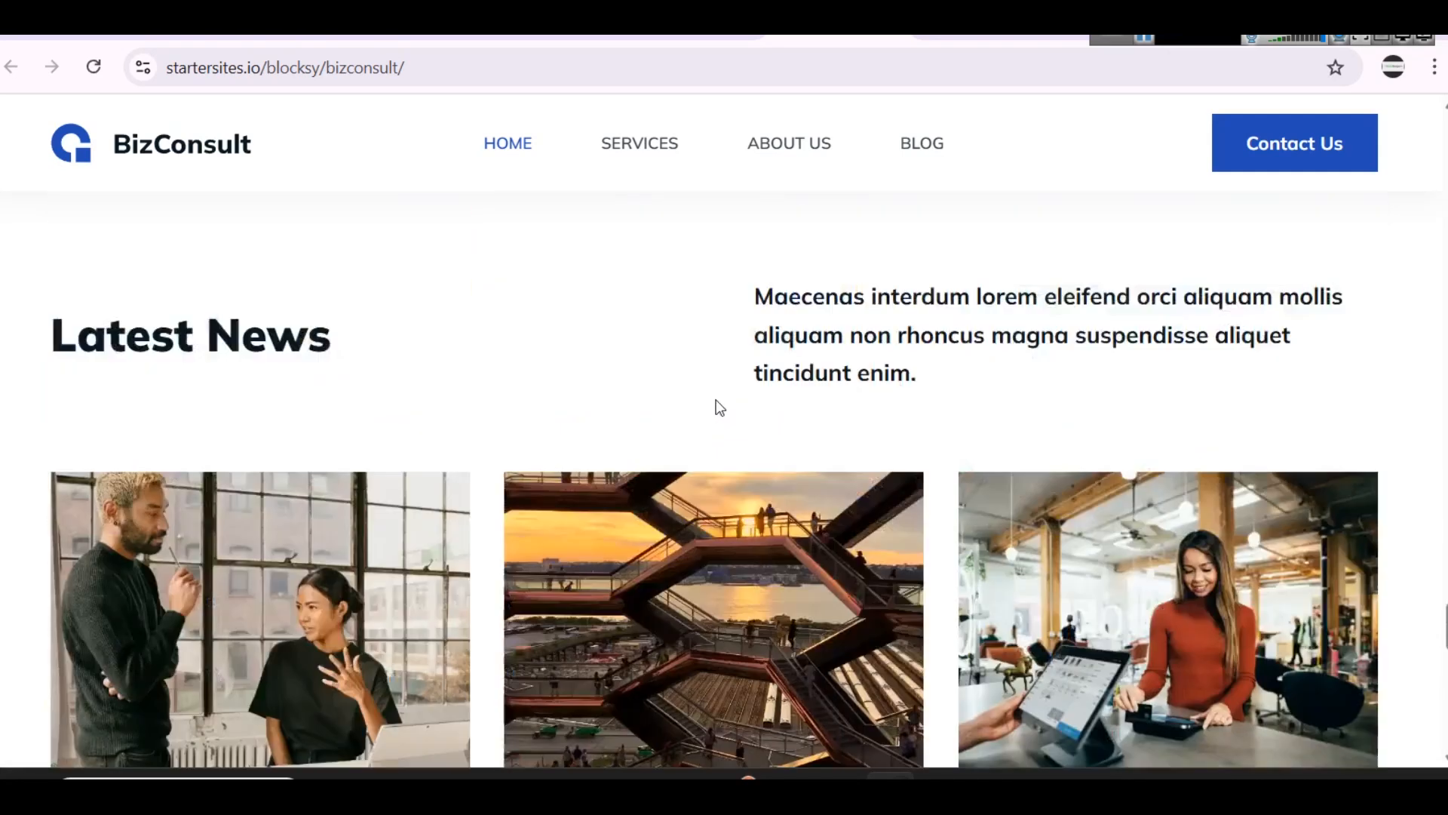
scroll(717, 404, down, 10)
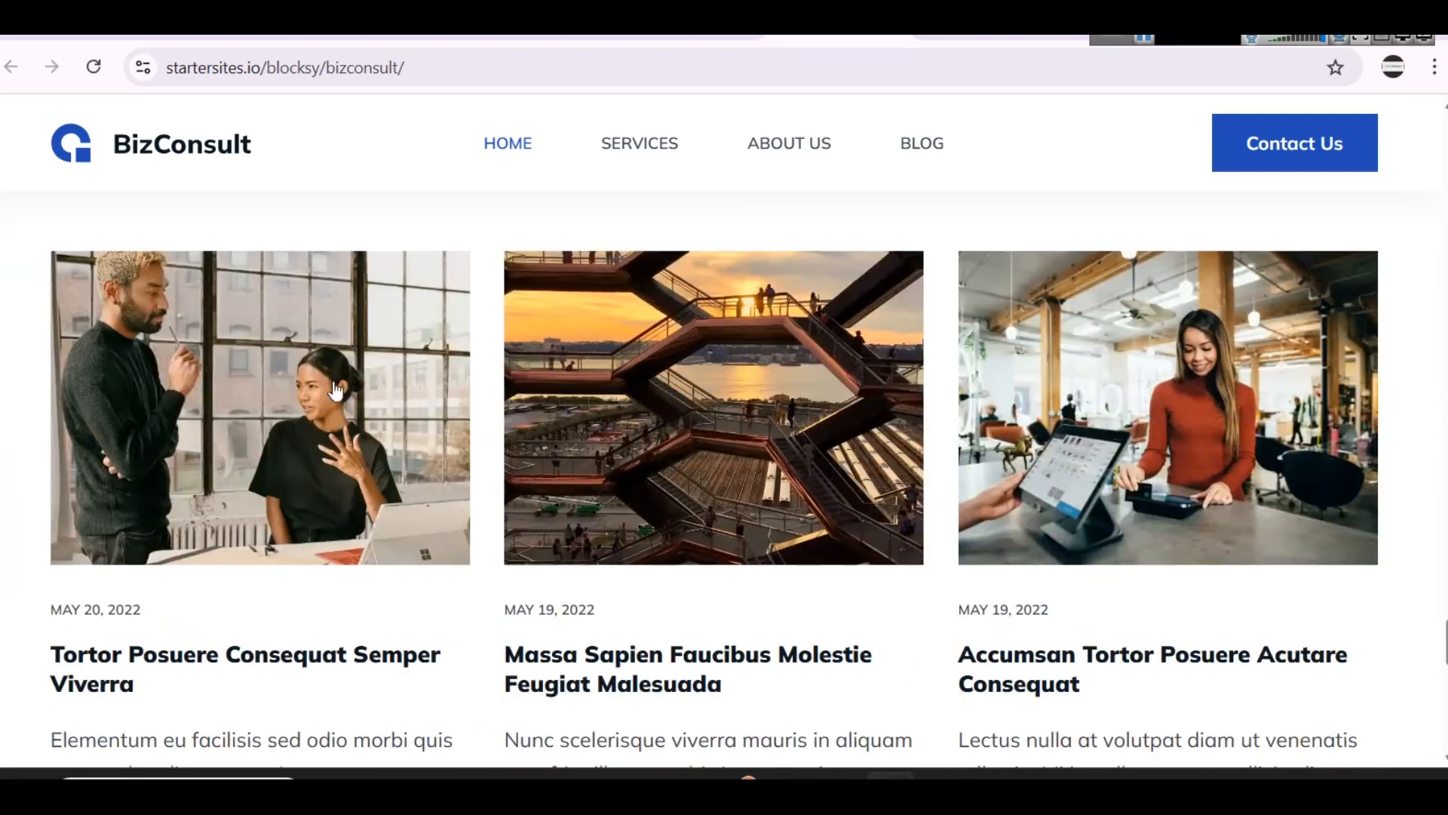
scroll(1185, 393, up, 15)
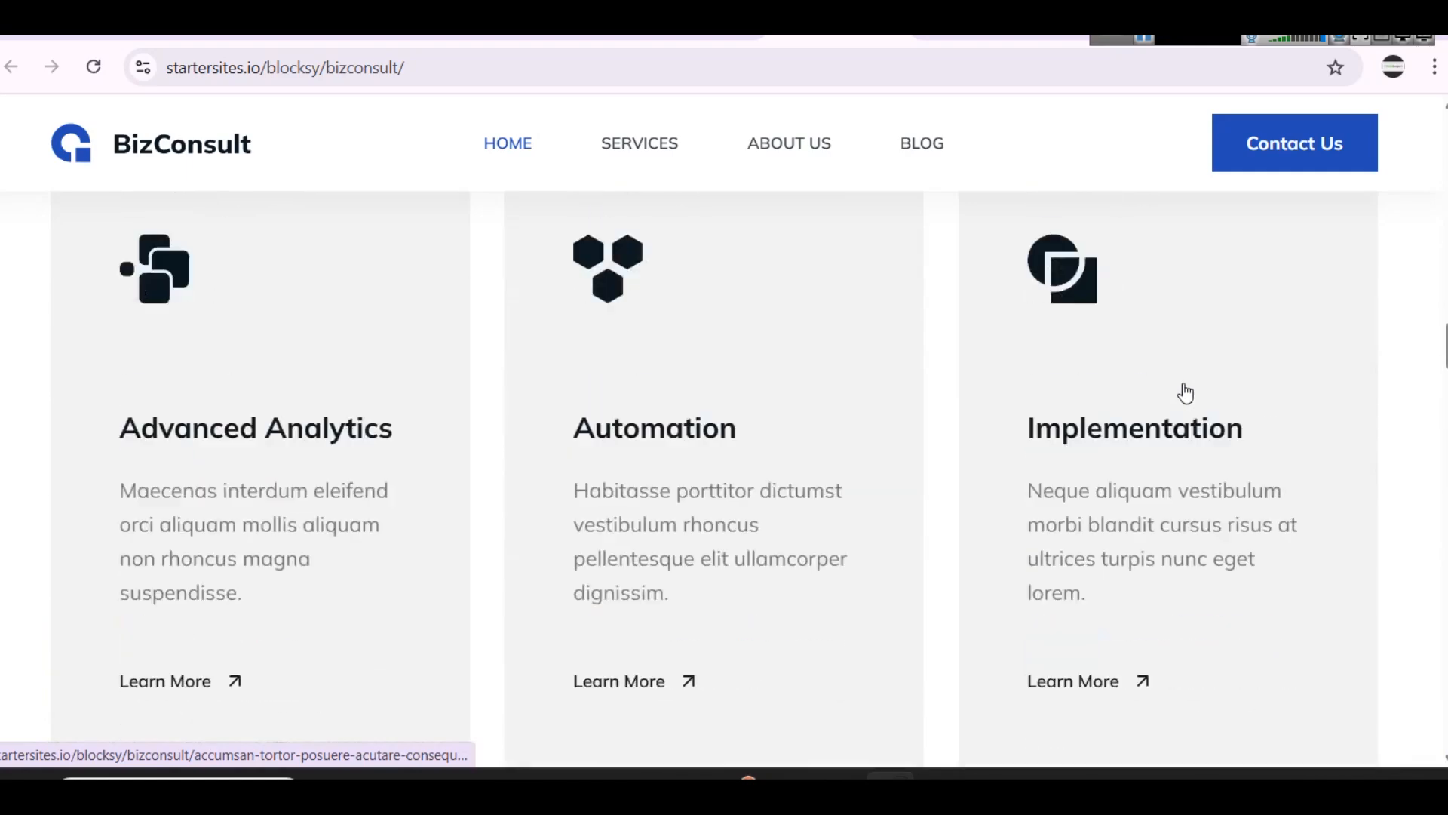
Step: Open the Services page of the BizConsult demo and examine its service cards
scroll(1185, 393, up, 5)
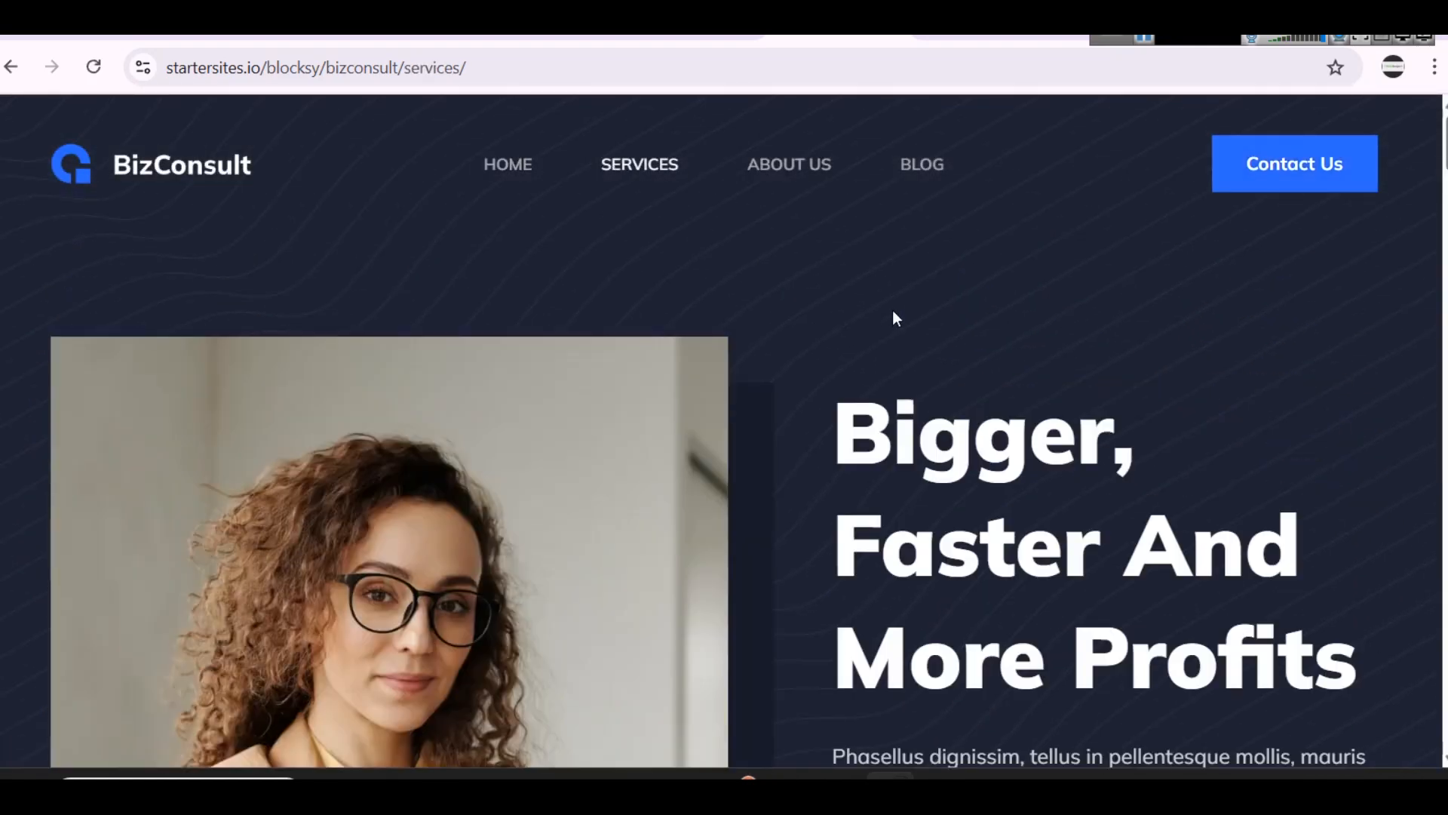
scroll(808, 275, down, 15)
scroll(795, 360, down, 4)
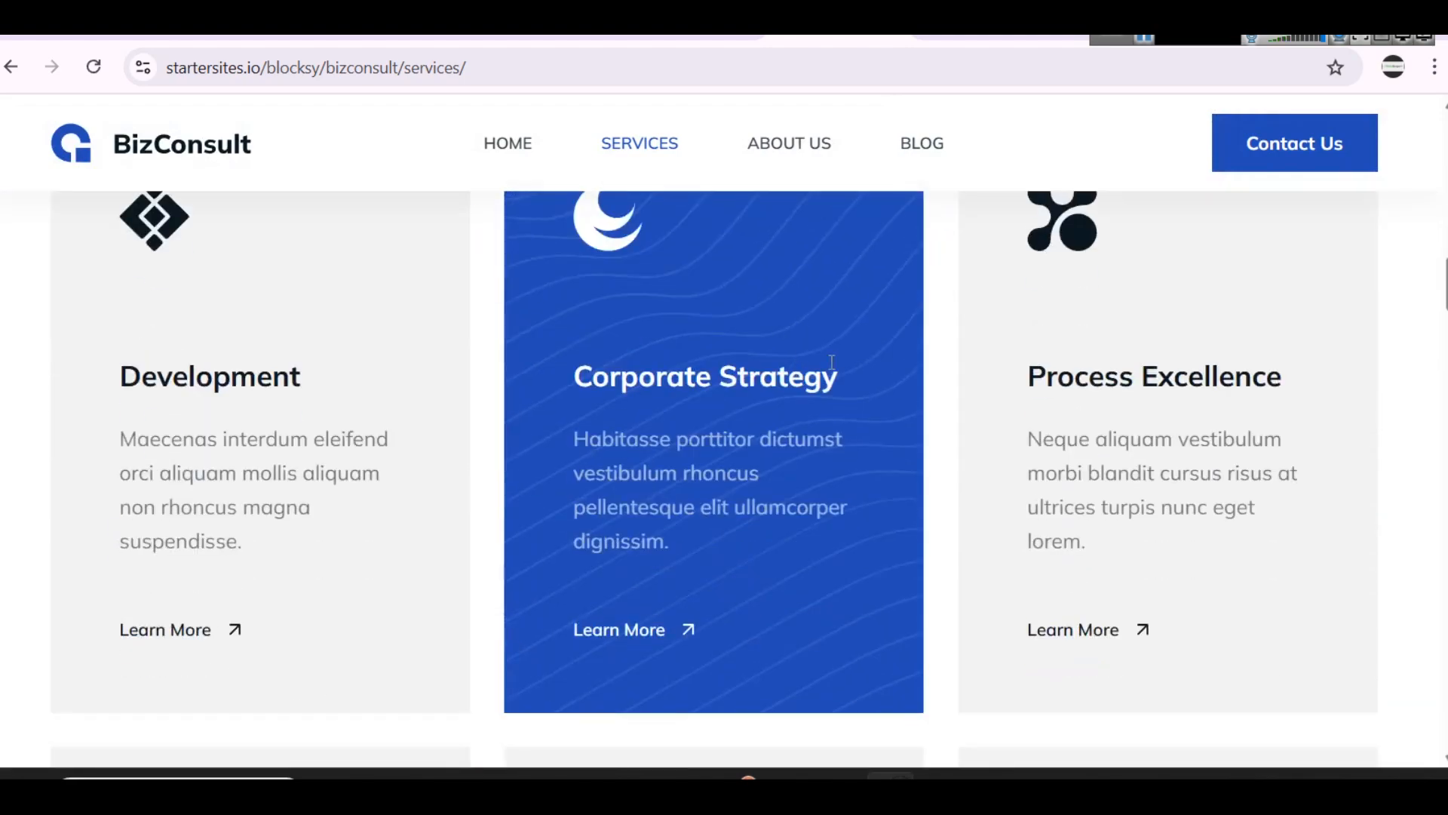
scroll(775, 496, down, 7)
scroll(800, 498, down, 15)
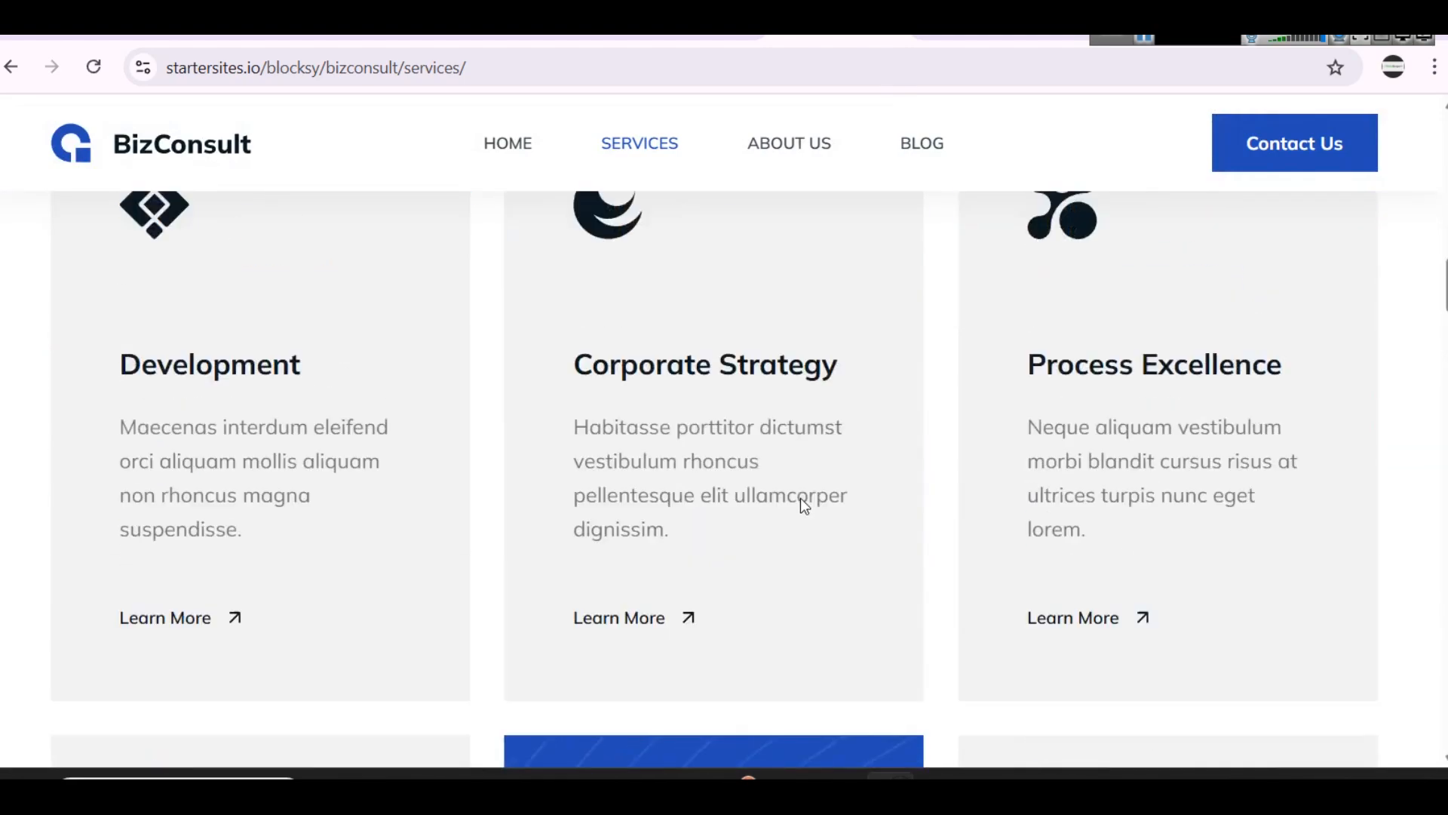
scroll(839, 486, up, 6)
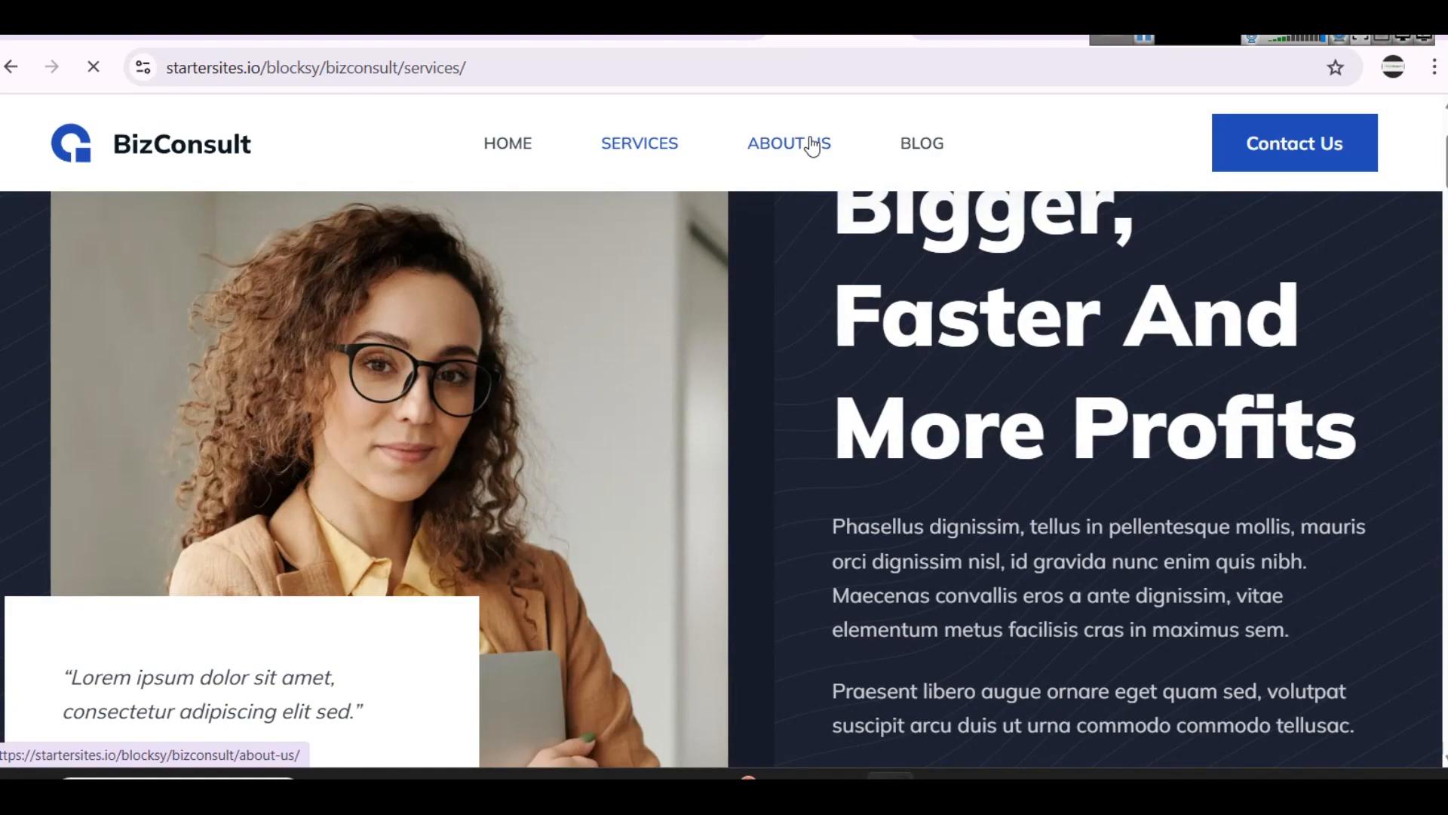
Step: Examine the About Us page of the BizConsult demo down to its footer, and open the Blog page
scroll(868, 317, down, 8)
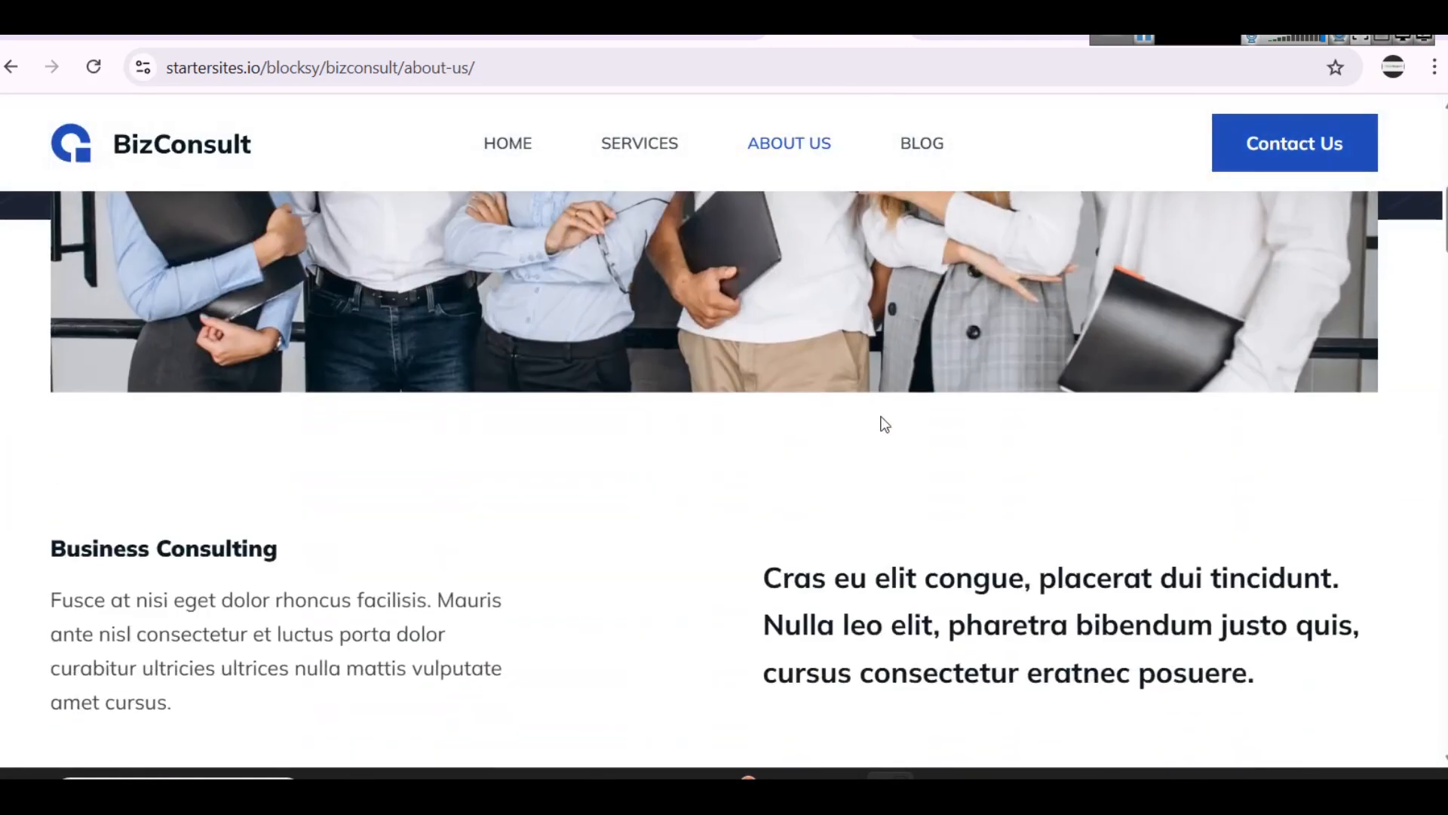
scroll(781, 396, down, 15)
scroll(781, 396, down, 20)
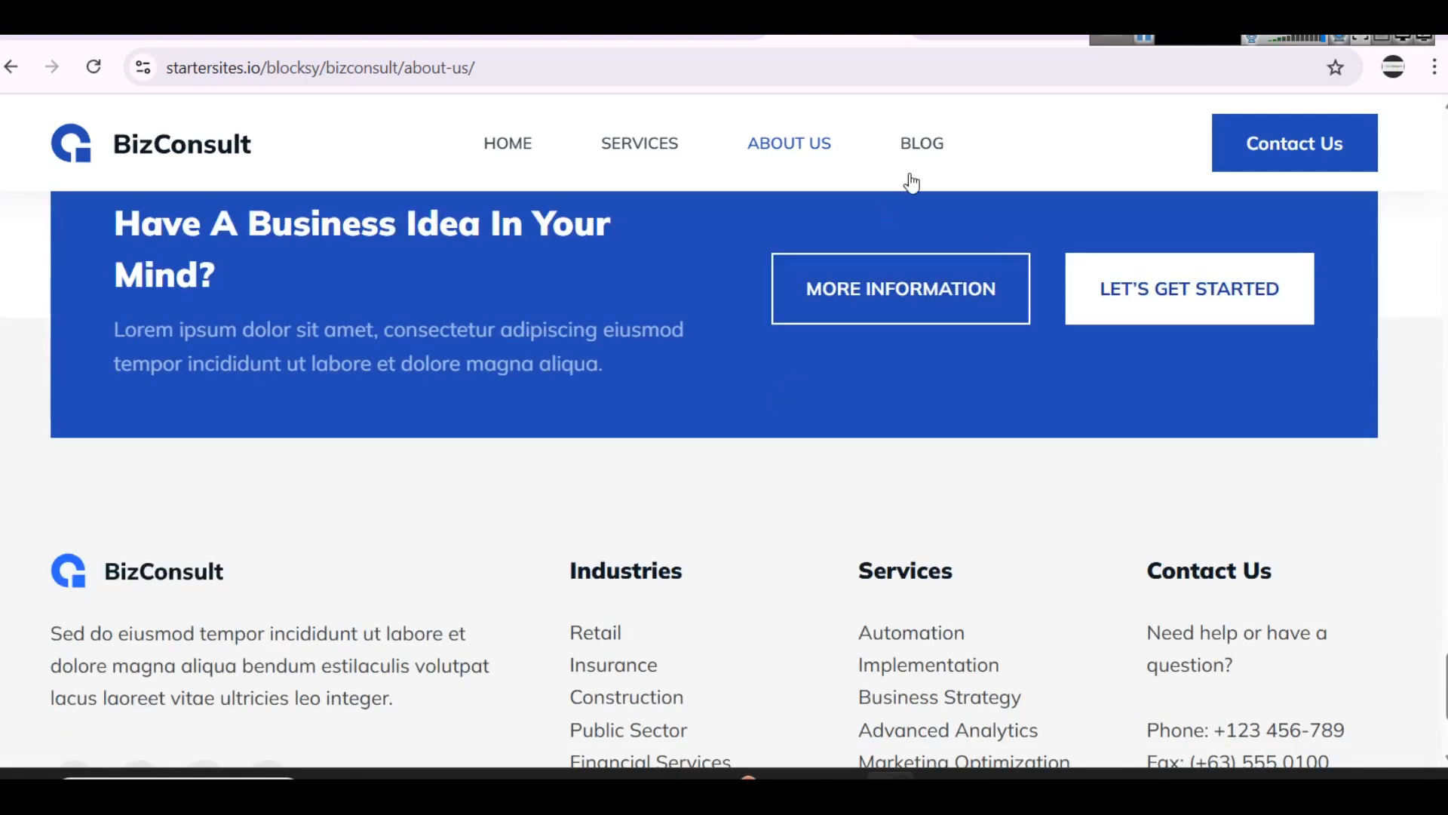
click(917, 158)
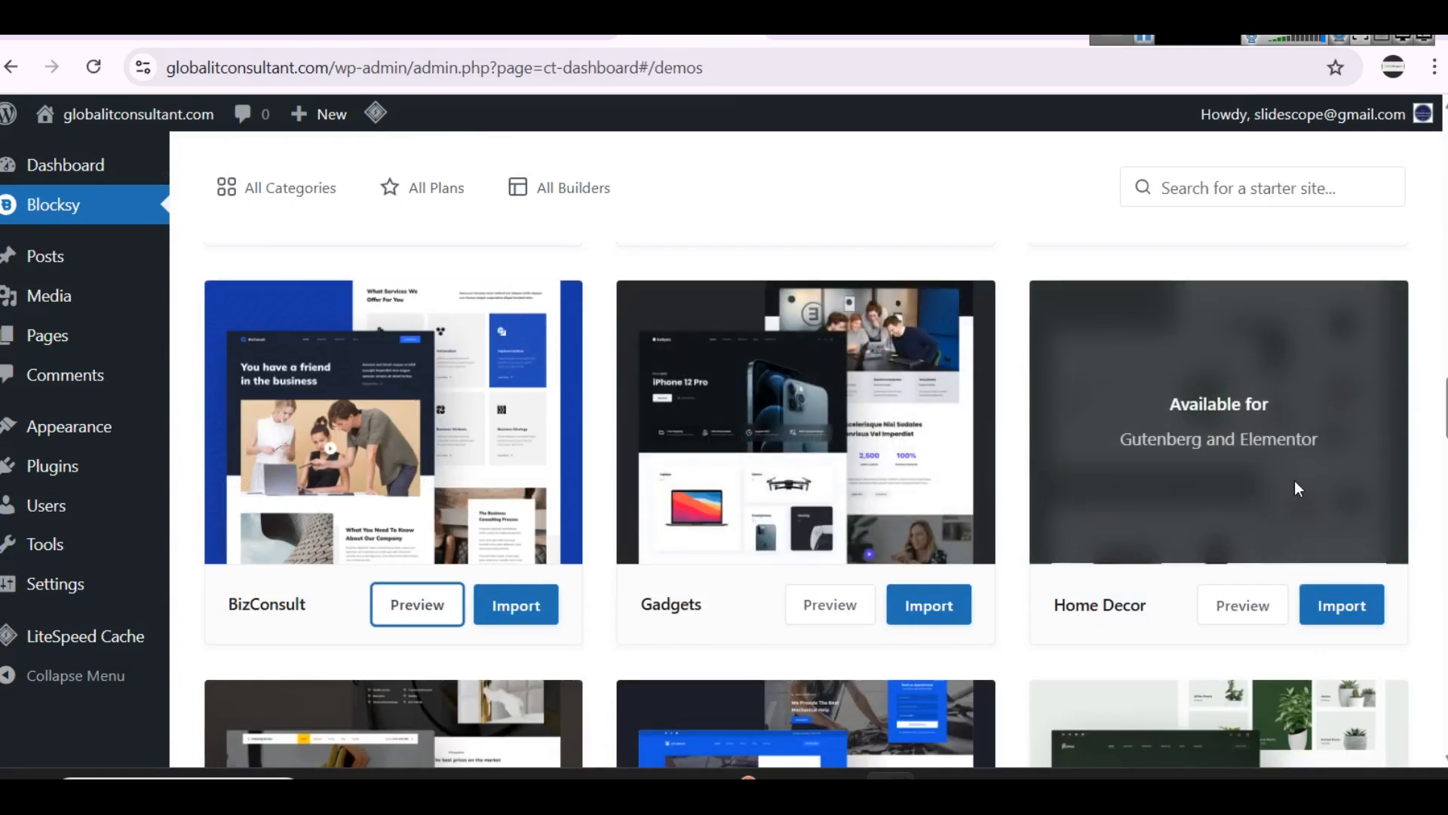
Step: Browse the Blocksy starter sites and open the preview of the Web Agency demo
scroll(1310, 491, down, 5)
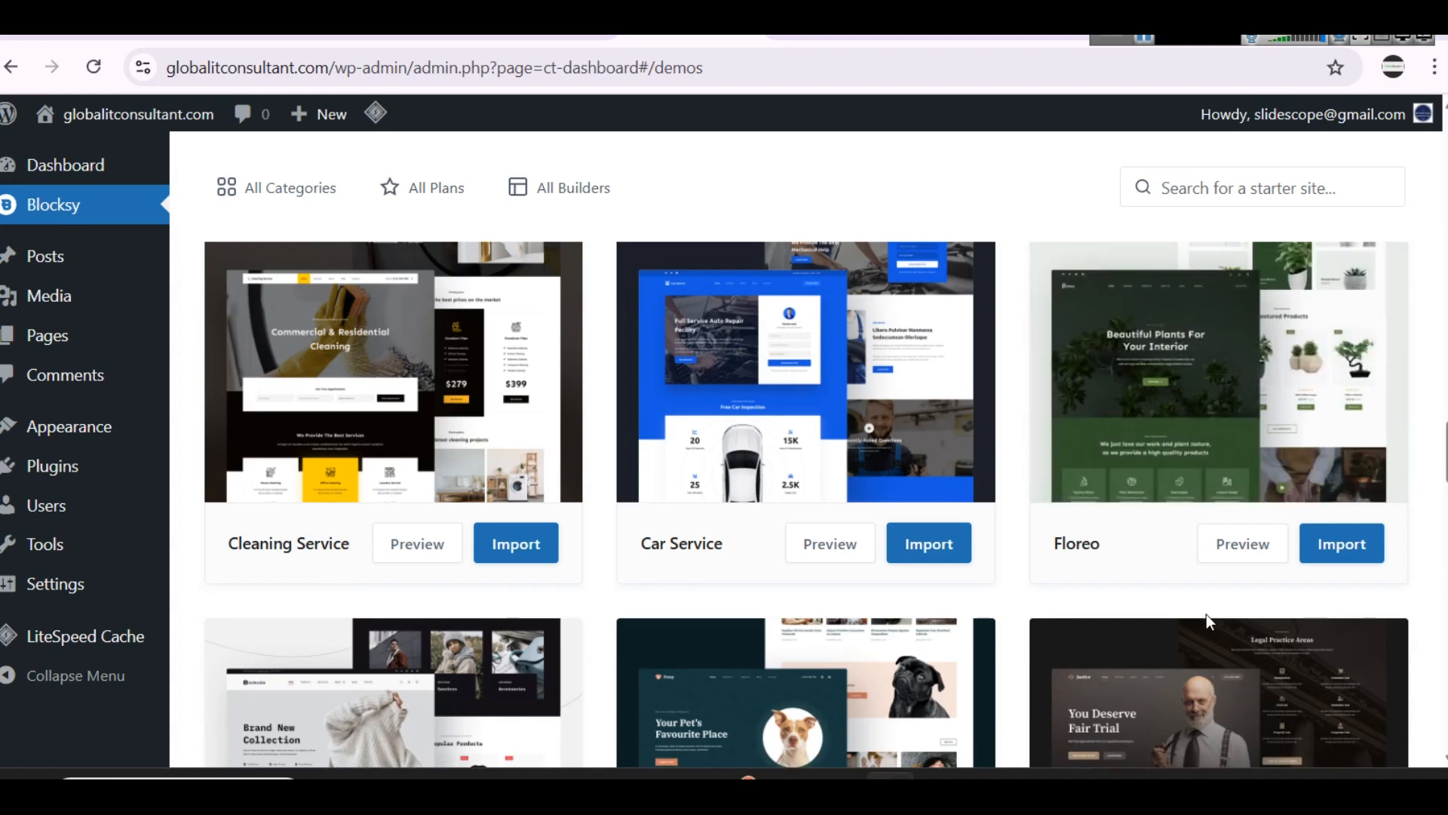
scroll(1210, 668, down, 5)
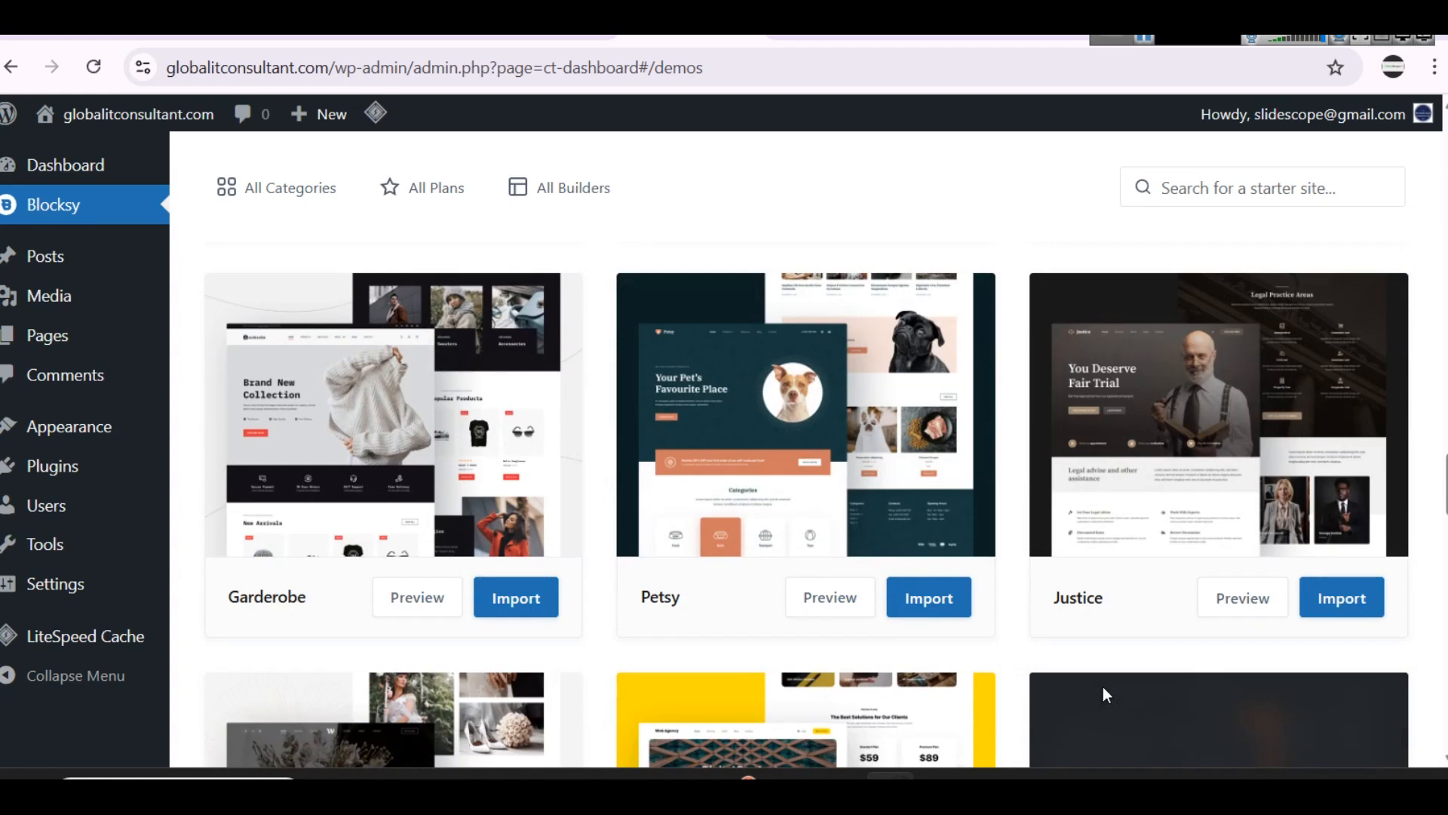
scroll(1107, 675, down, 5)
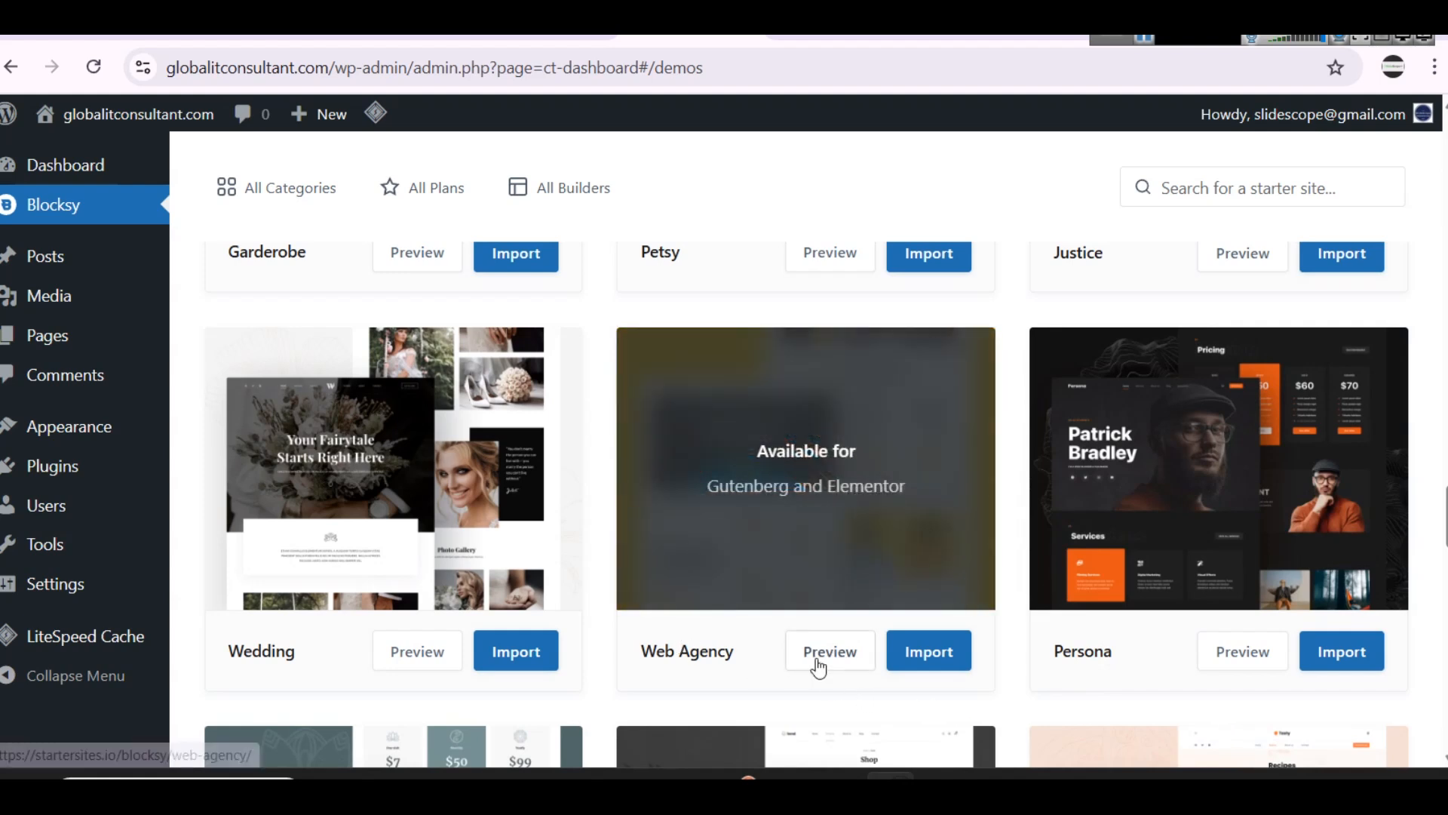
click(816, 662)
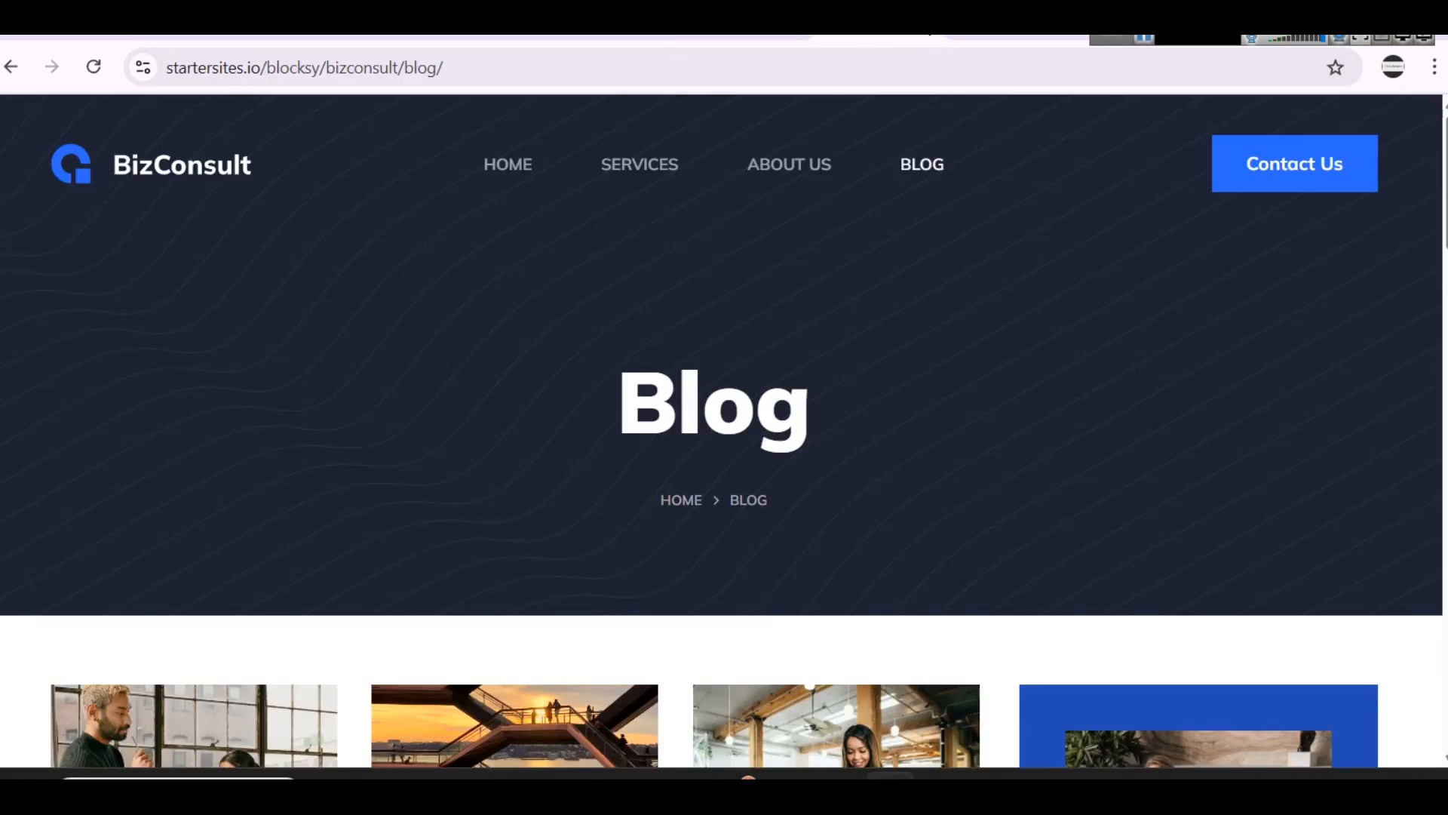
click(911, 37)
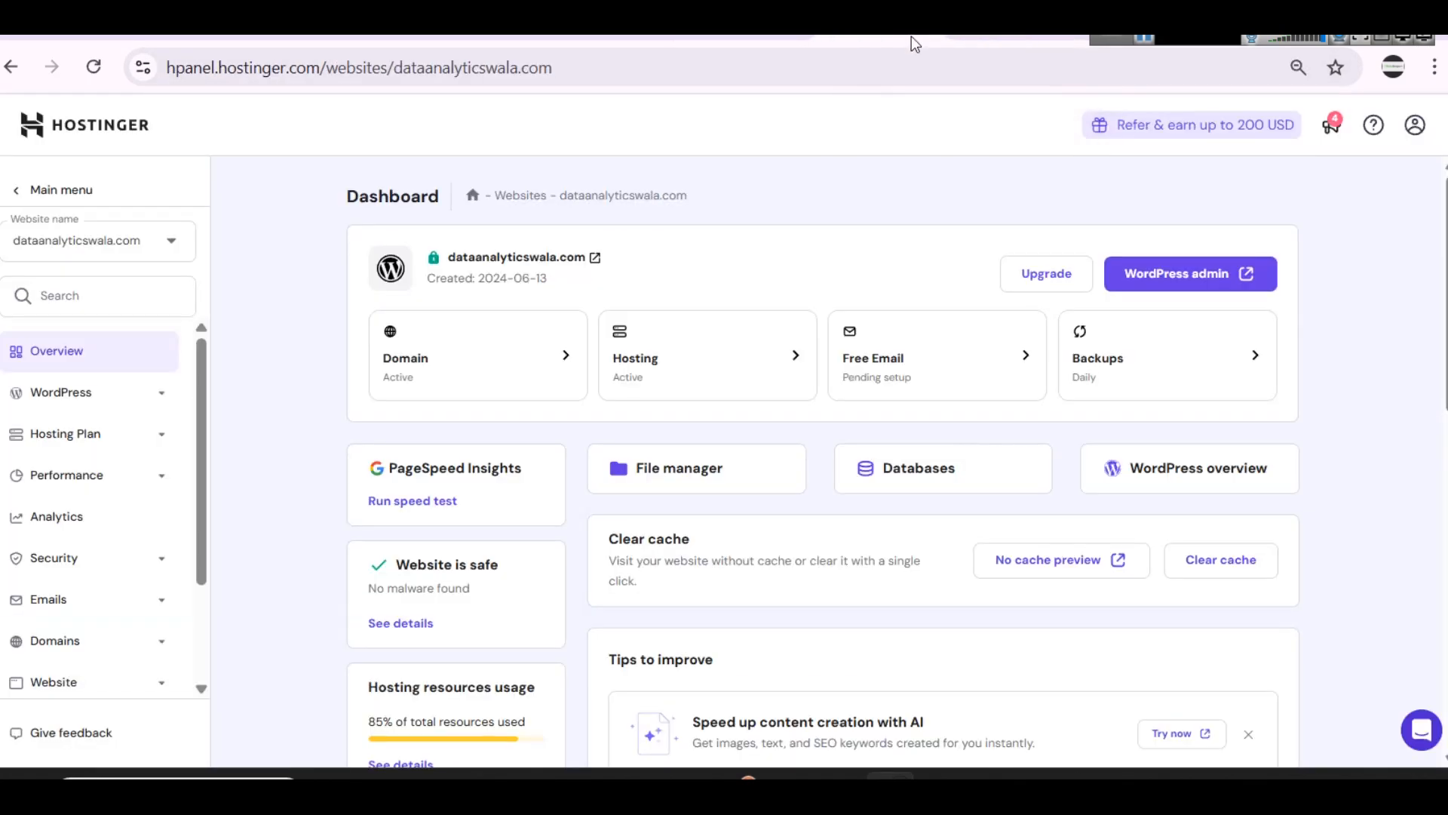
click(921, 37)
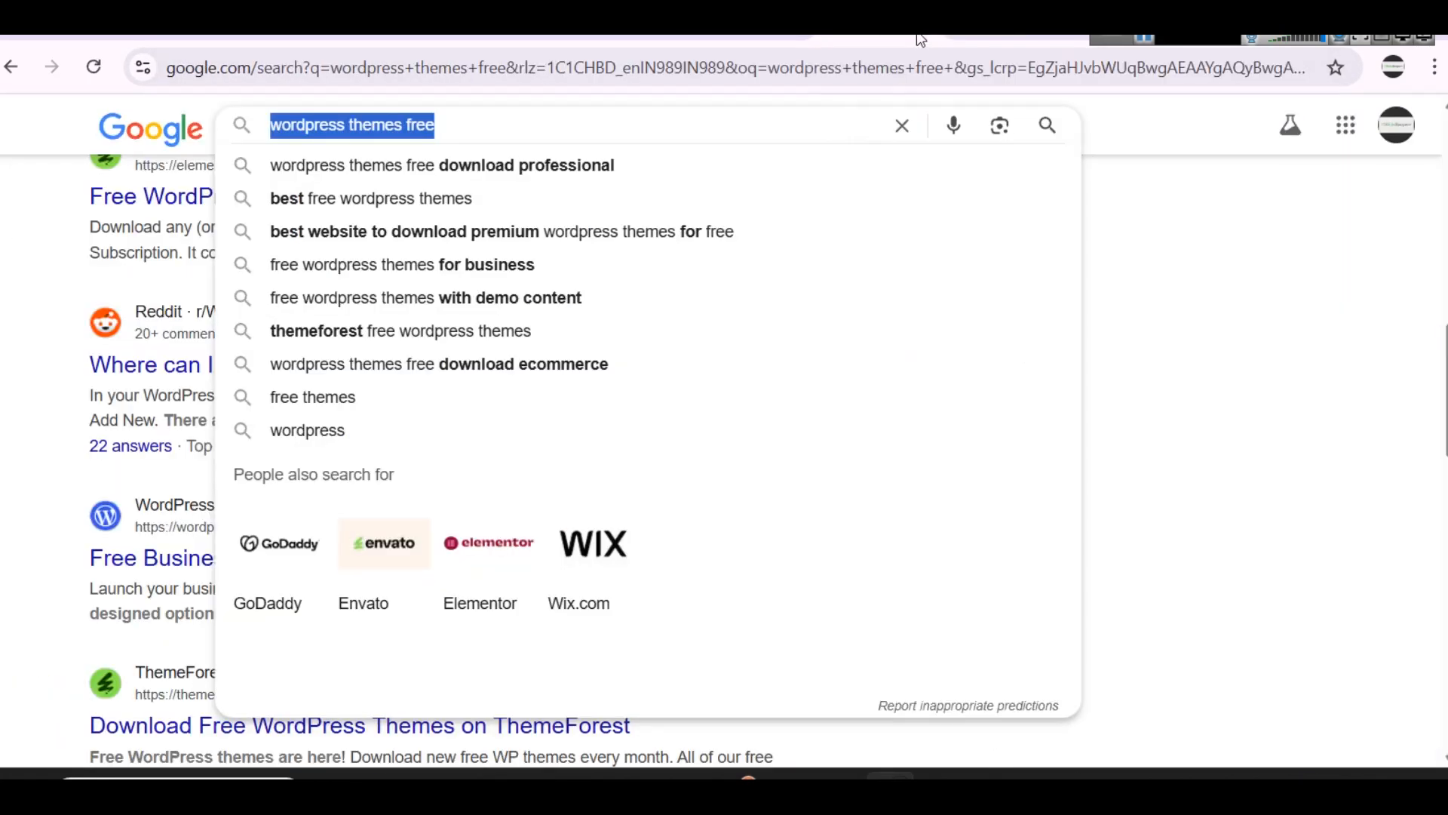
click(920, 36)
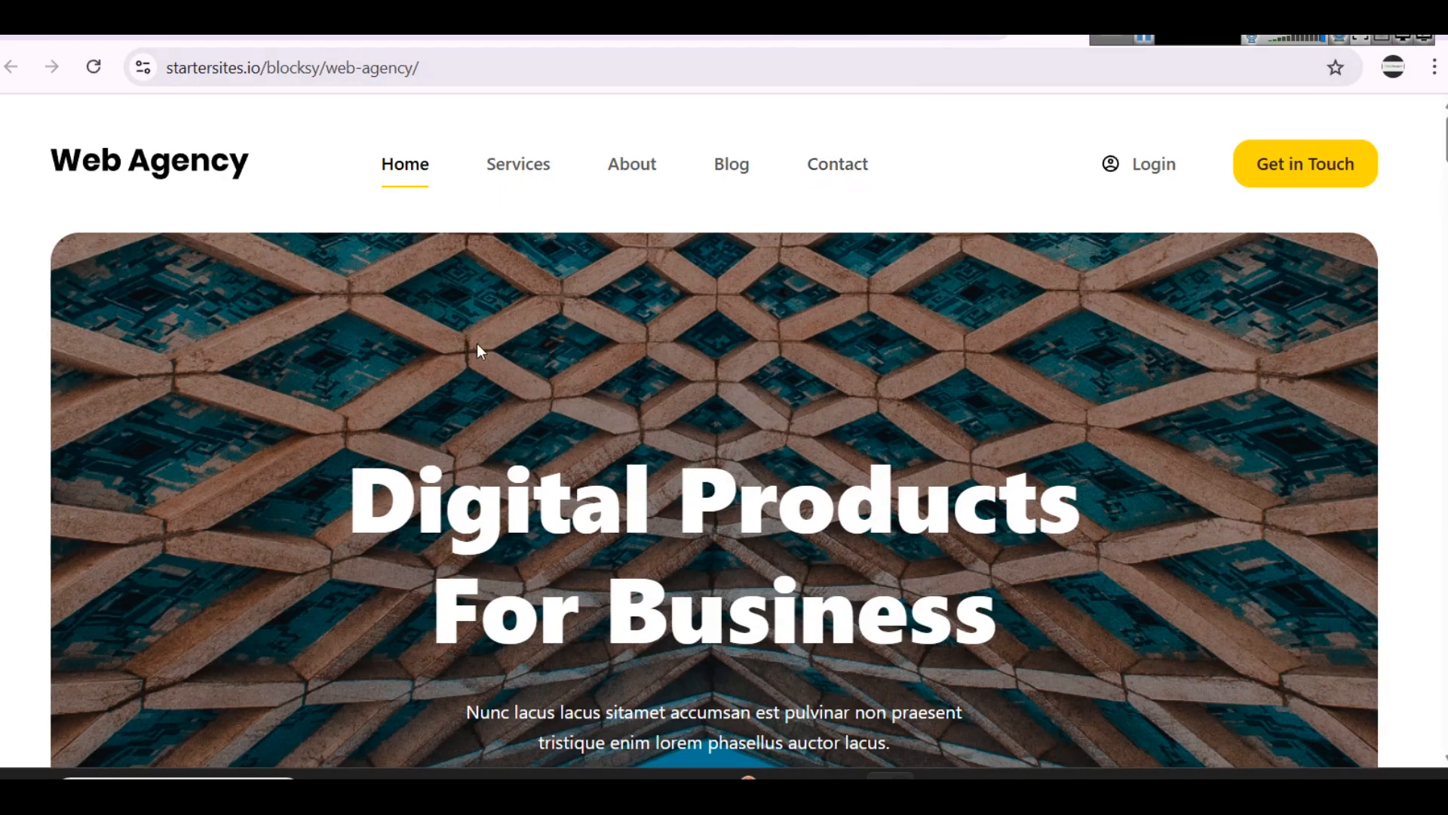
Step: Examine the "Digital Products For Business" hero section on the Web Agency home page
scroll(522, 342, down, 15)
scroll(705, 253, up, 6)
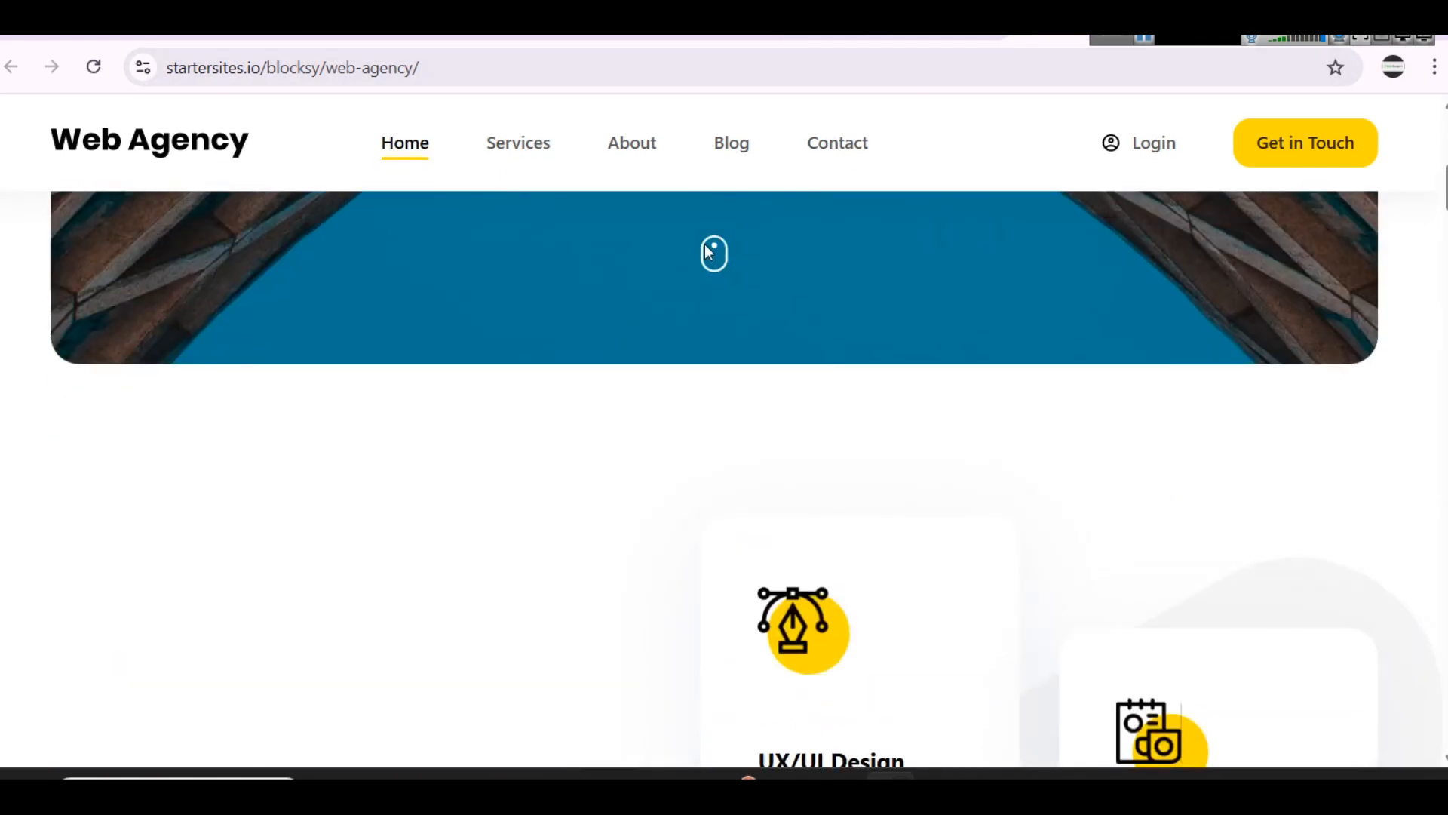
scroll(780, 350, up, 5)
scroll(780, 350, down, 15)
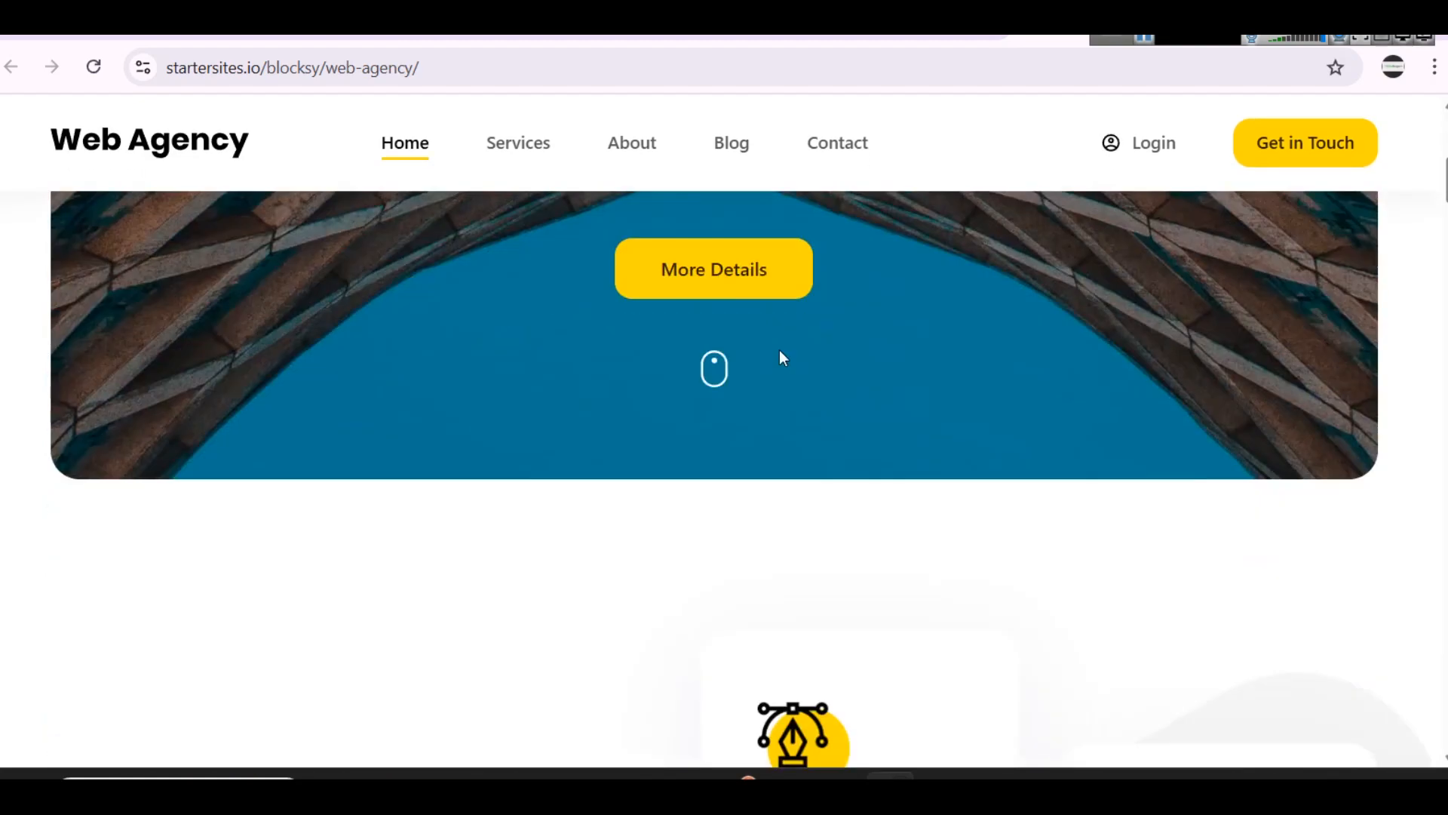
scroll(777, 347, up, 5)
scroll(768, 337, up, 6)
scroll(768, 337, down, 9)
Step: Examine the project, team and blog sections of the Web Agency home page down to its footer
scroll(605, 314, down, 20)
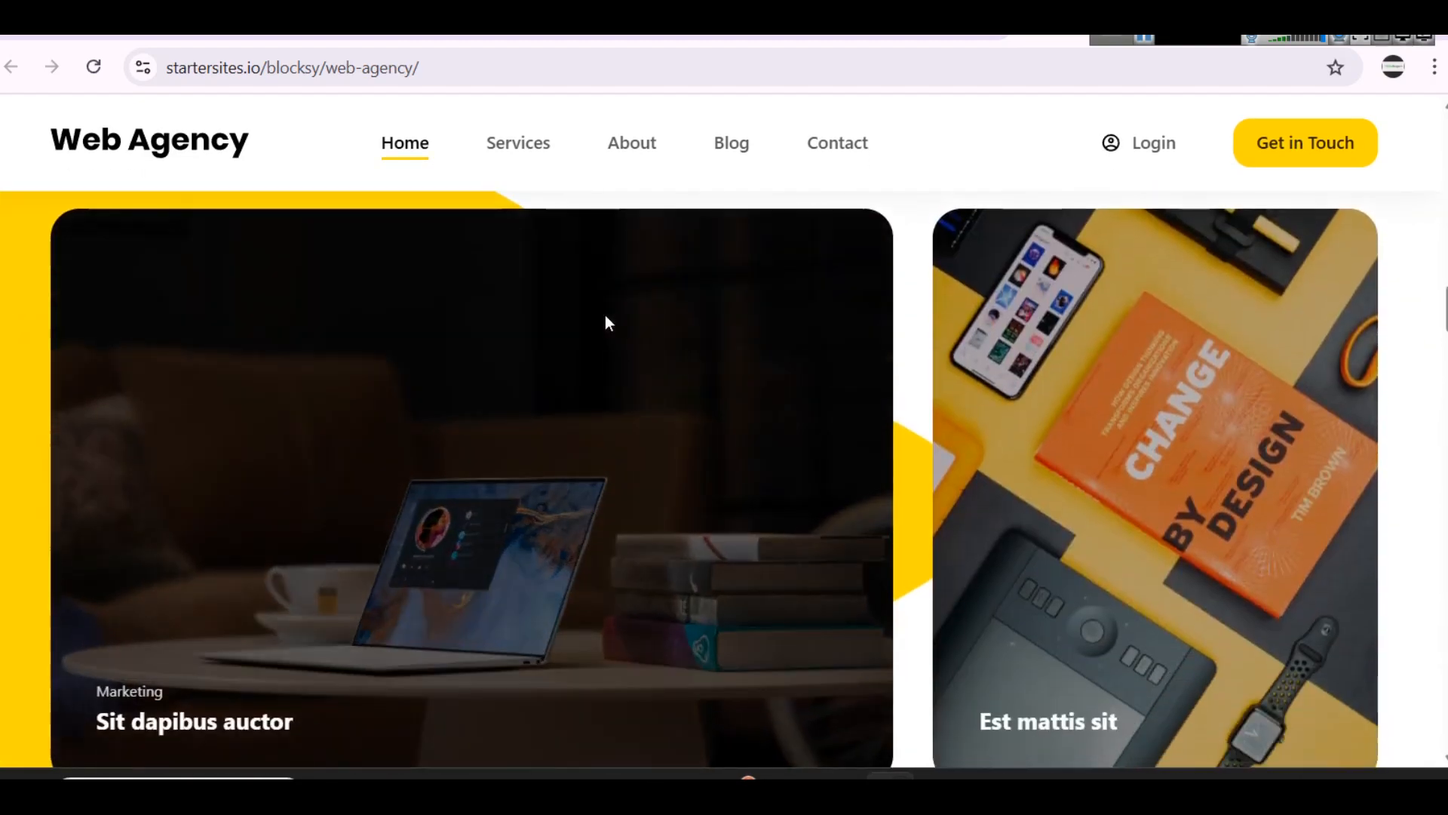
scroll(610, 323, down, 20)
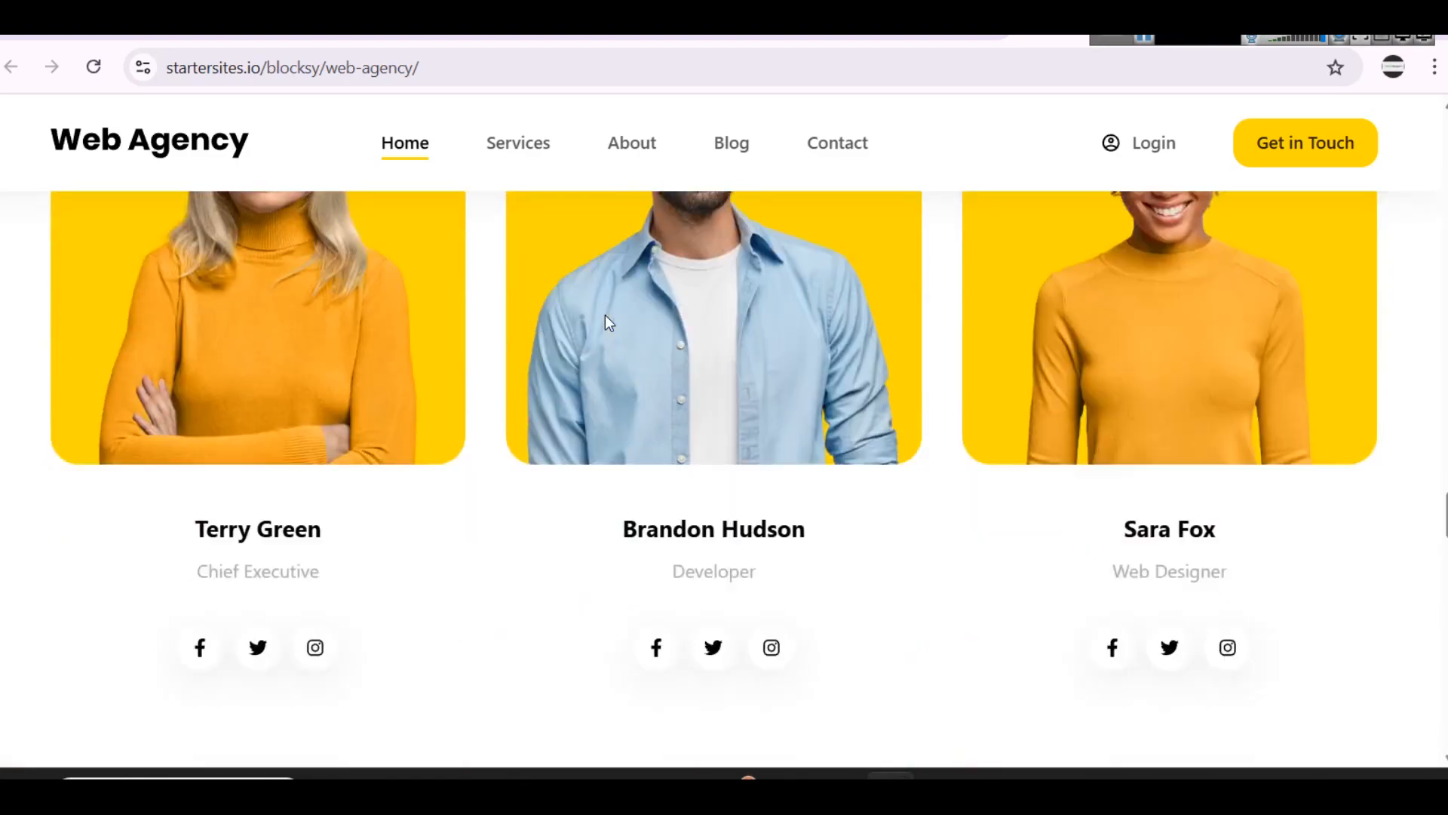
scroll(608, 322, down, 15)
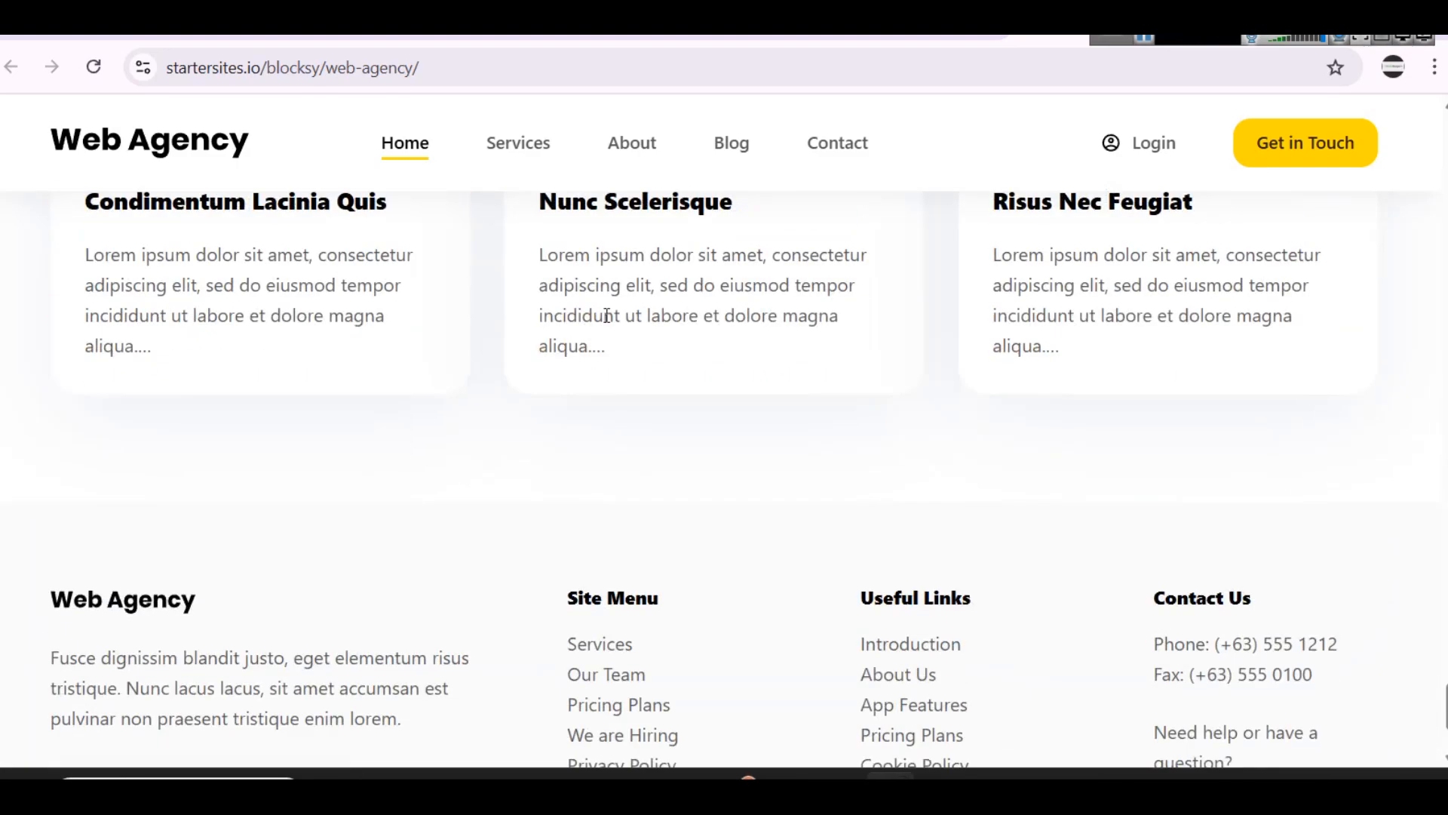
scroll(607, 321, up, 8)
scroll(608, 324, up, 20)
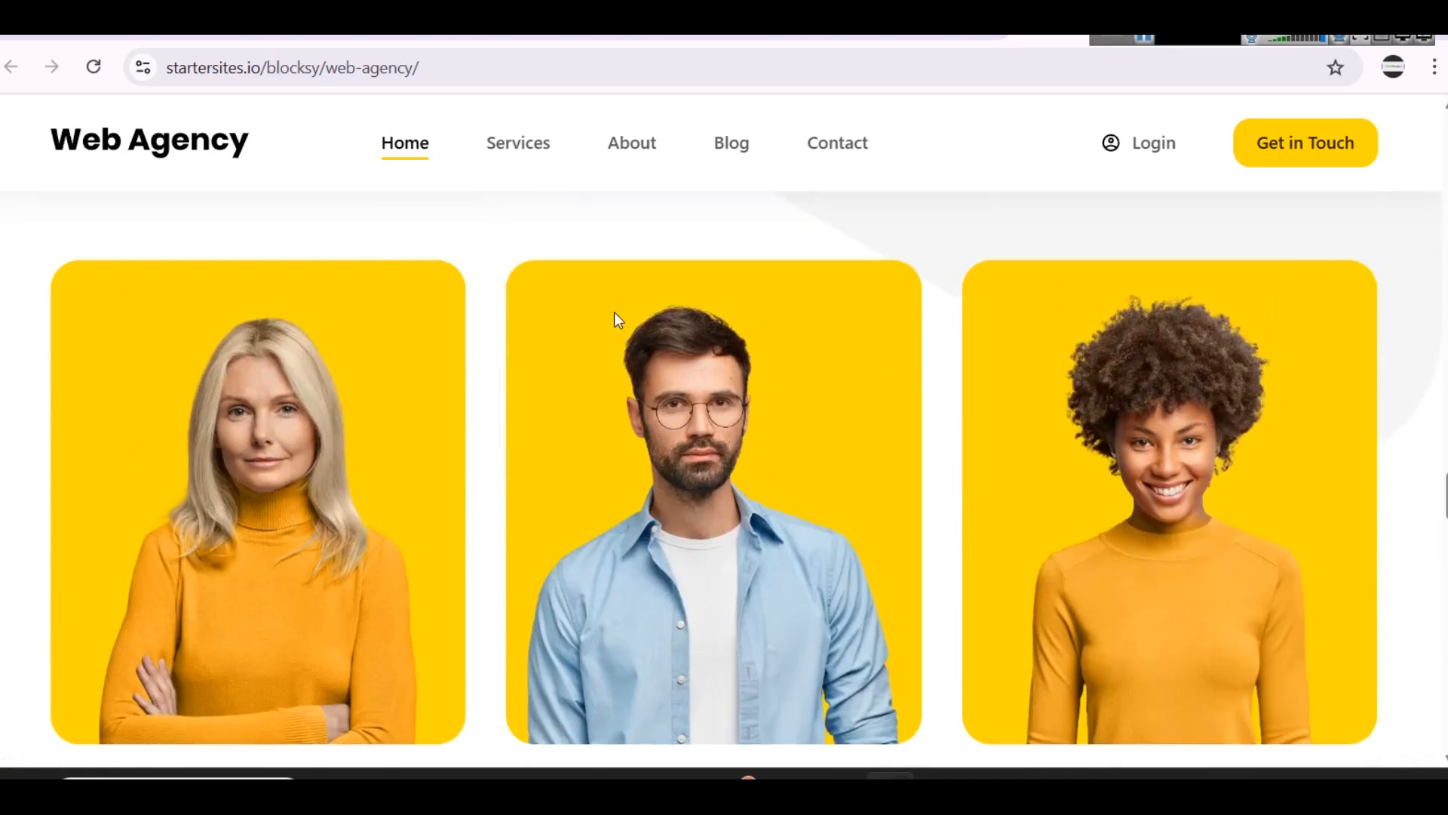
scroll(617, 321, up, 8)
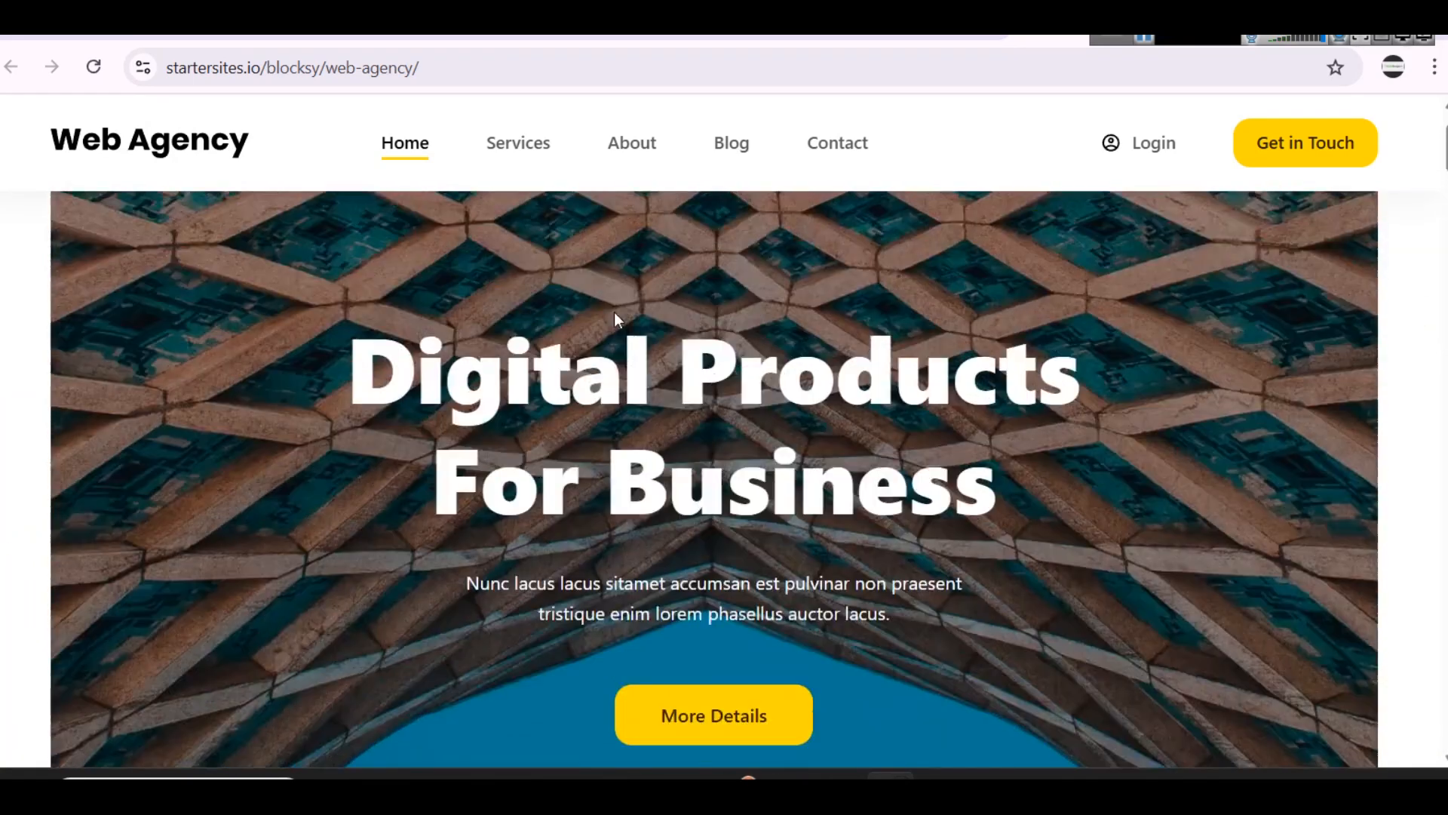
scroll(1162, 286, down, 5)
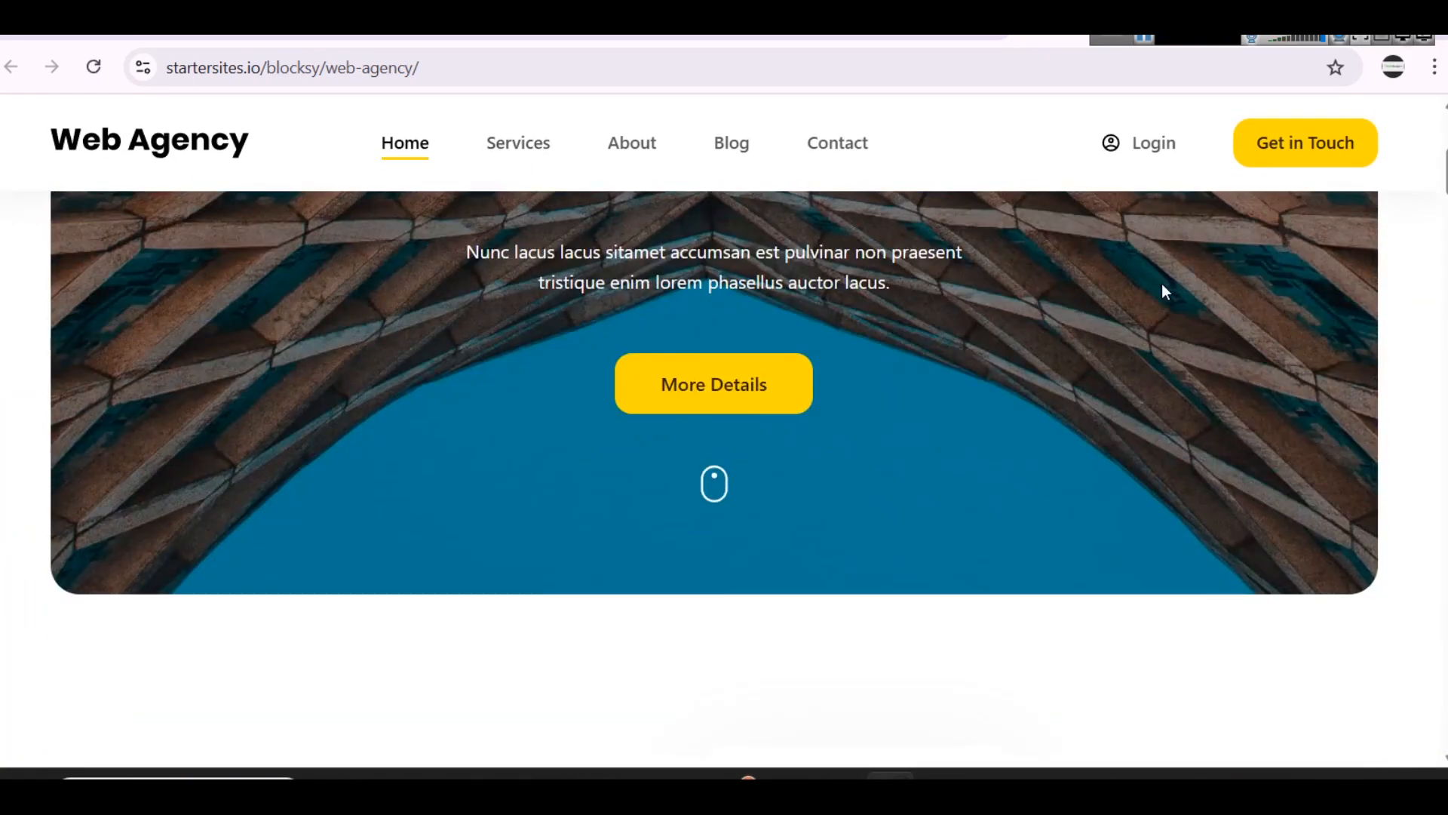
Step: Open the Services page of the Web Agency demo and examine it down to its footer
scroll(1161, 285, up, 5)
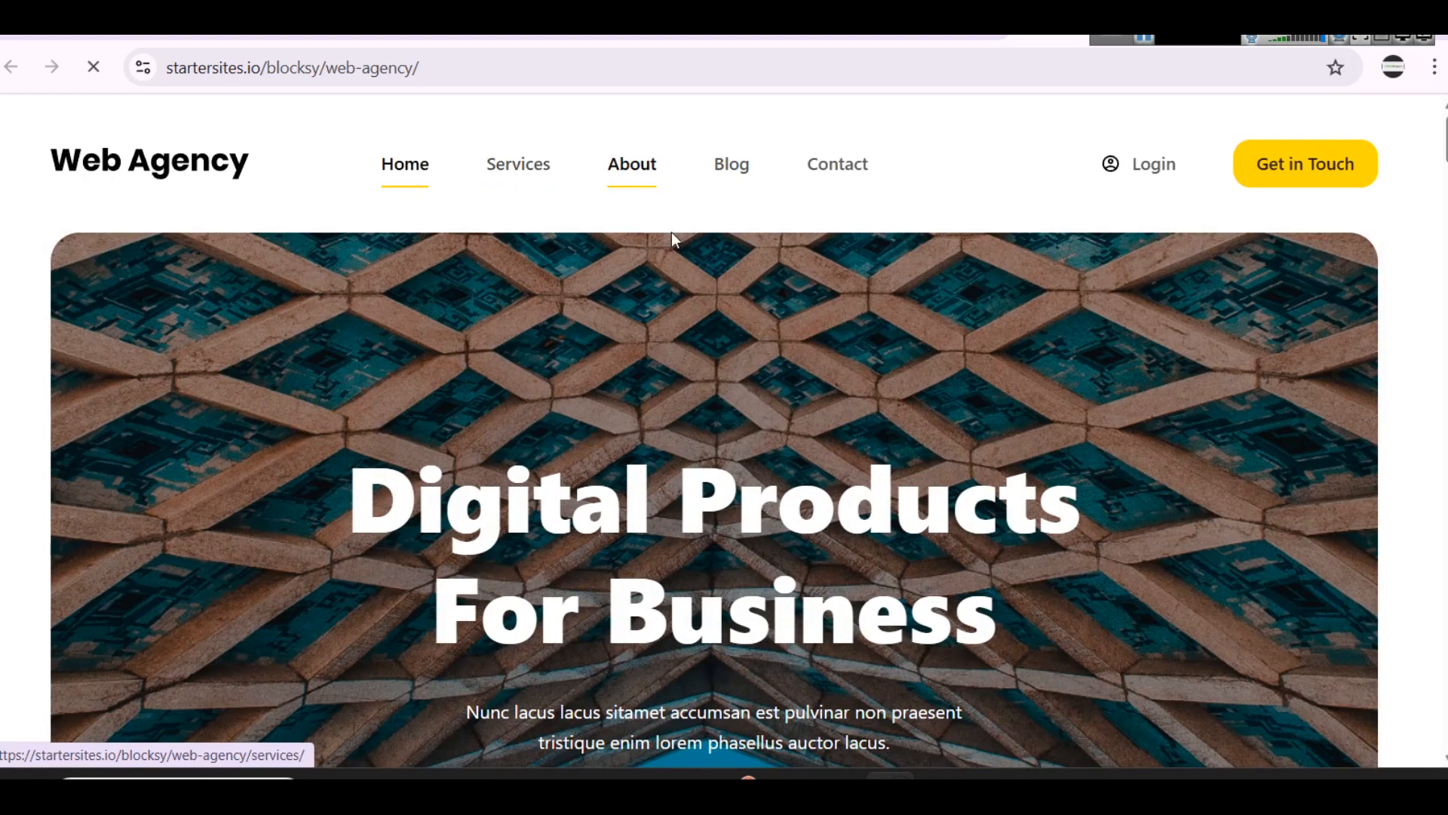
scroll(692, 370, down, 15)
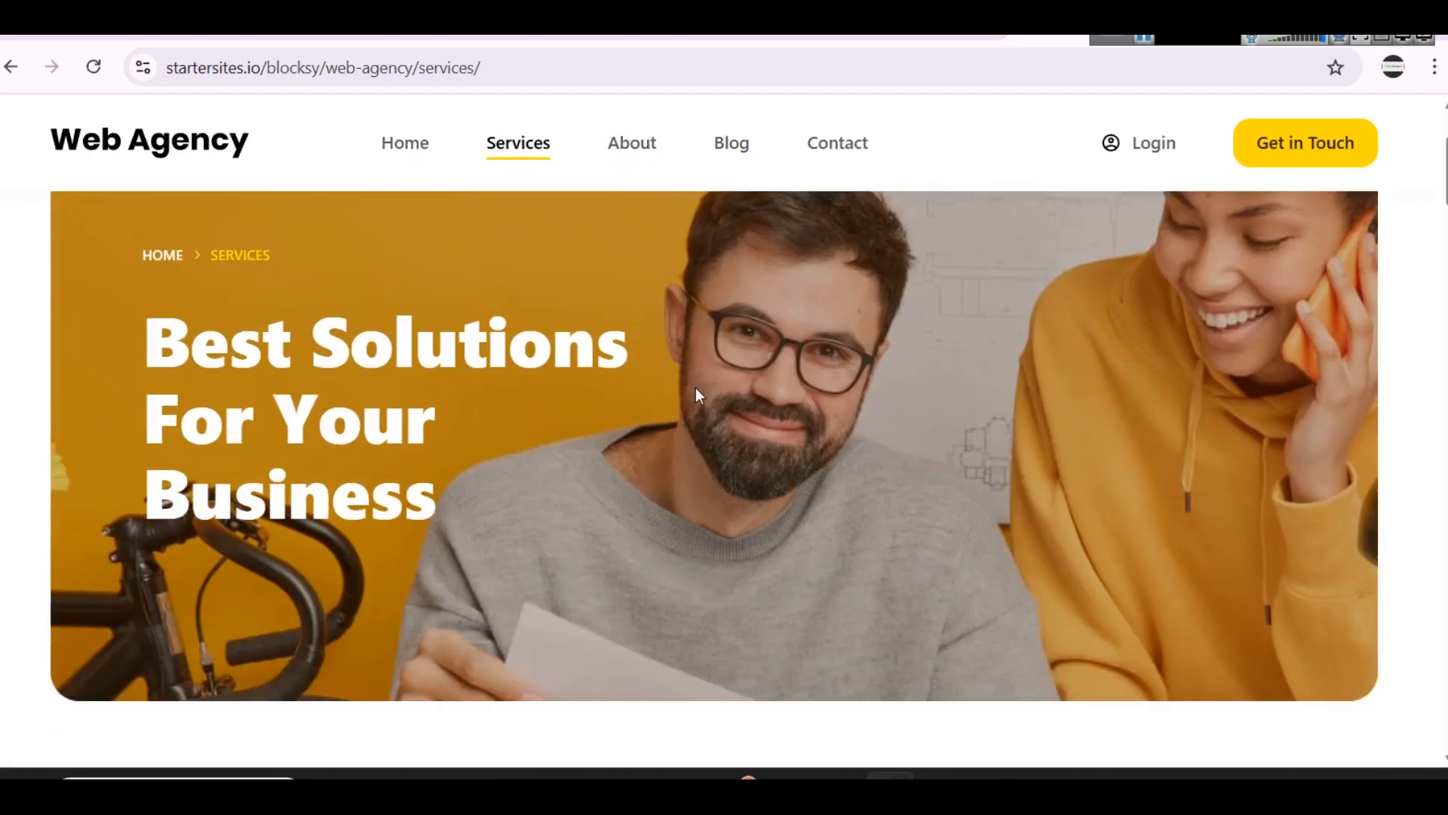
scroll(559, 391, down, 20)
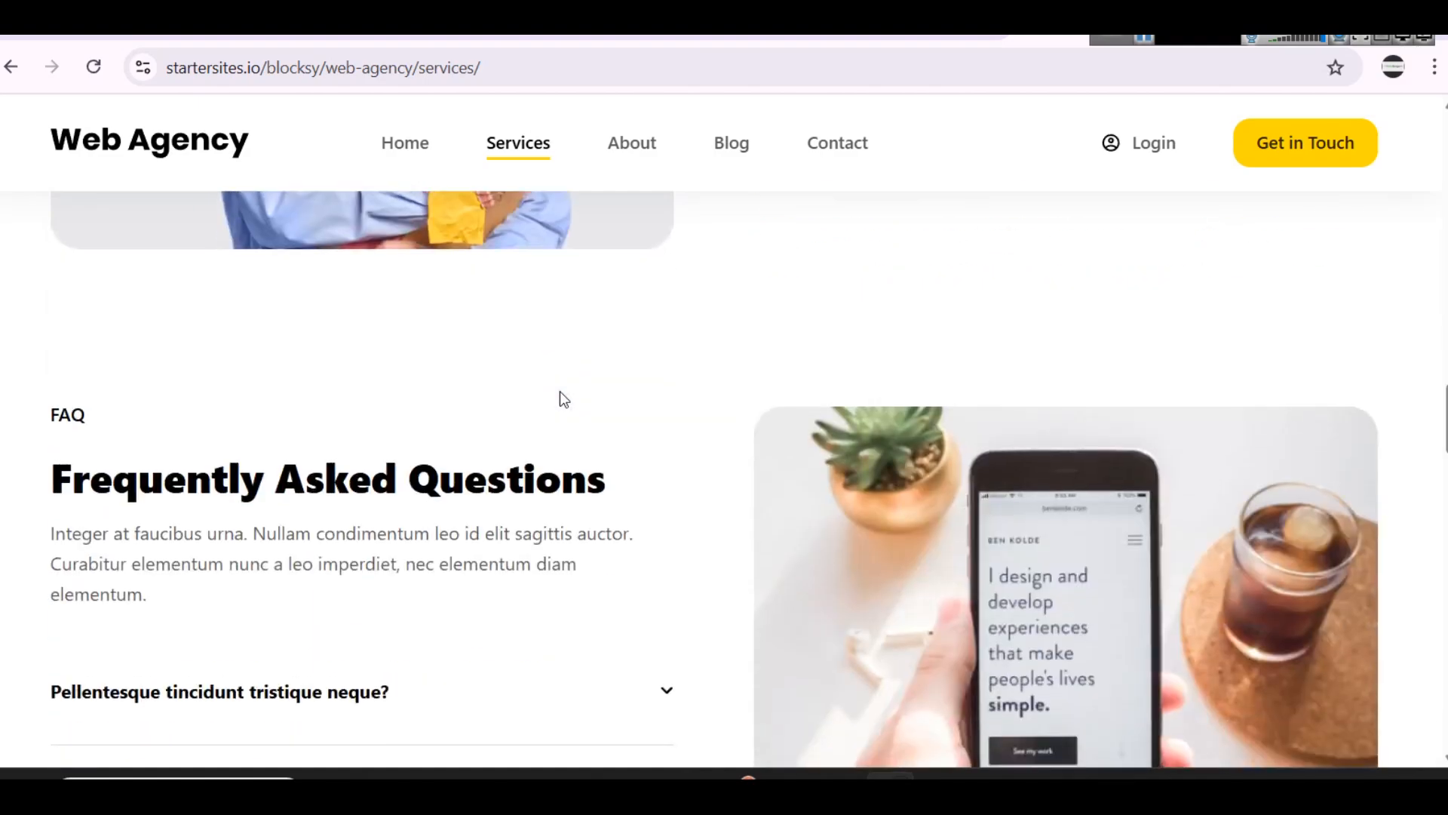
scroll(559, 391, down, 3)
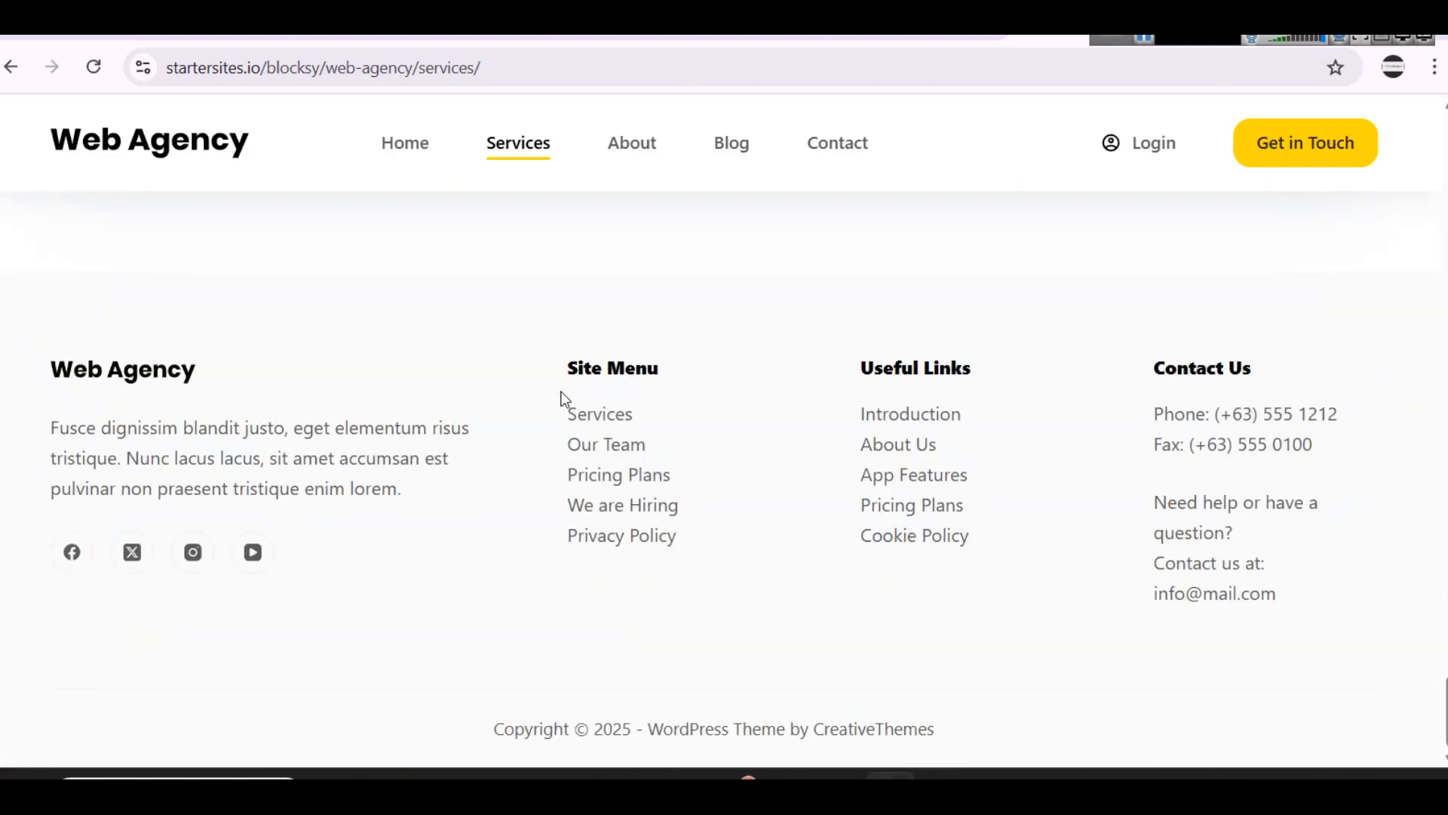
scroll(585, 392, up, 20)
scroll(586, 392, up, 8)
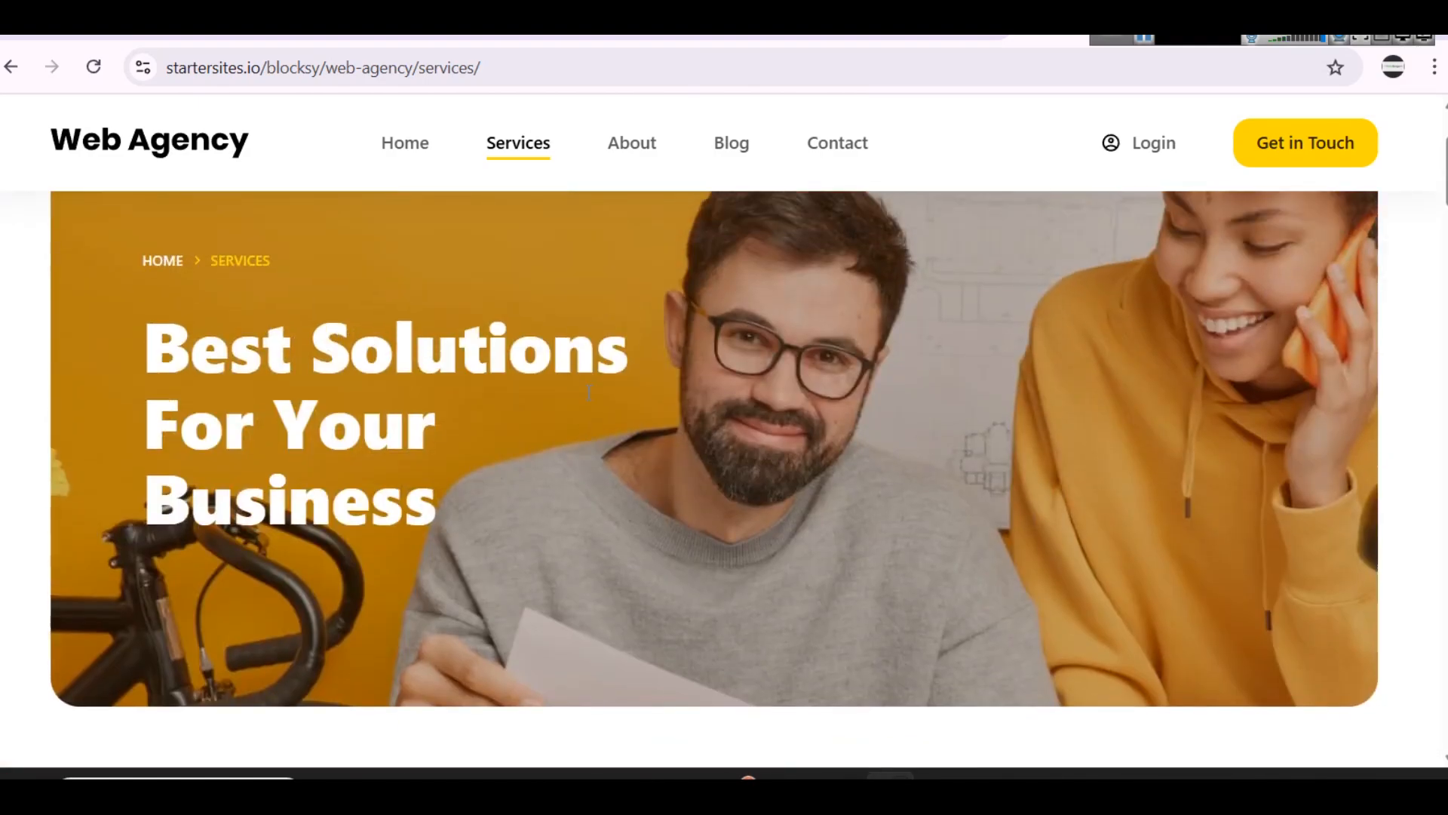
Step: Return to the Blocksy starter sites list and open the preview of the Business demo
click(717, 34)
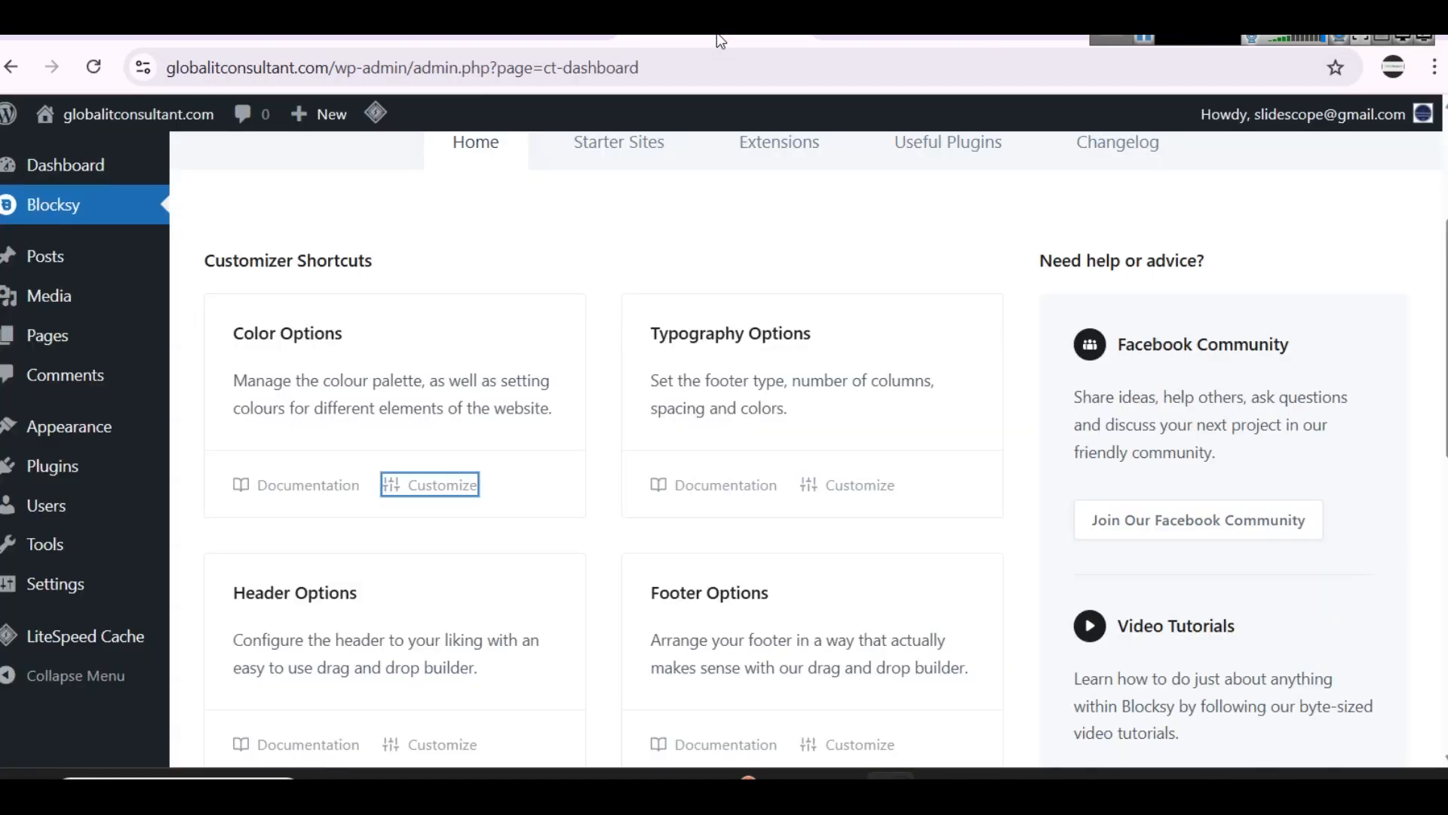
click(884, 33)
scroll(1139, 496, down, 8)
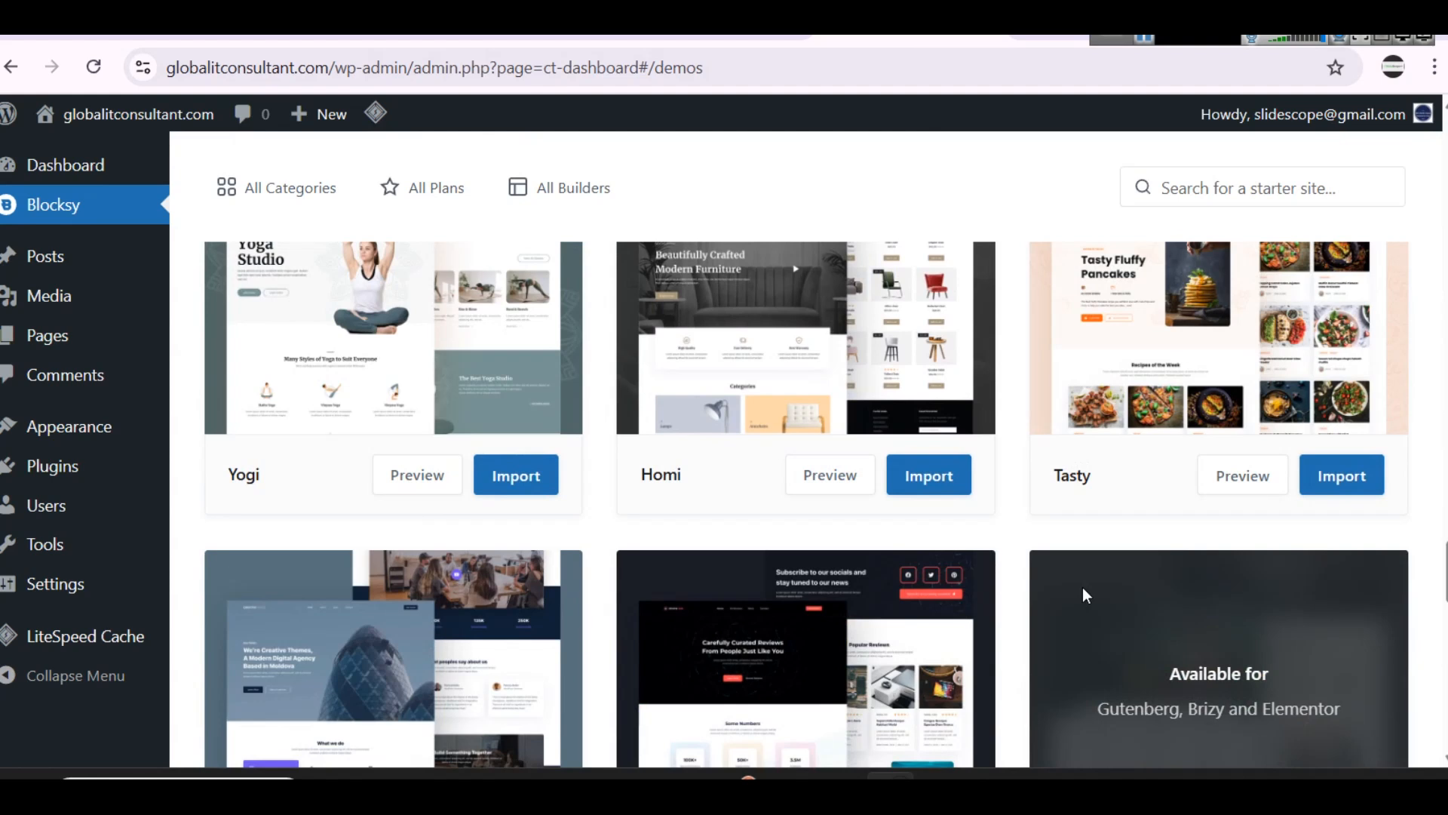
scroll(1083, 592, up, 2)
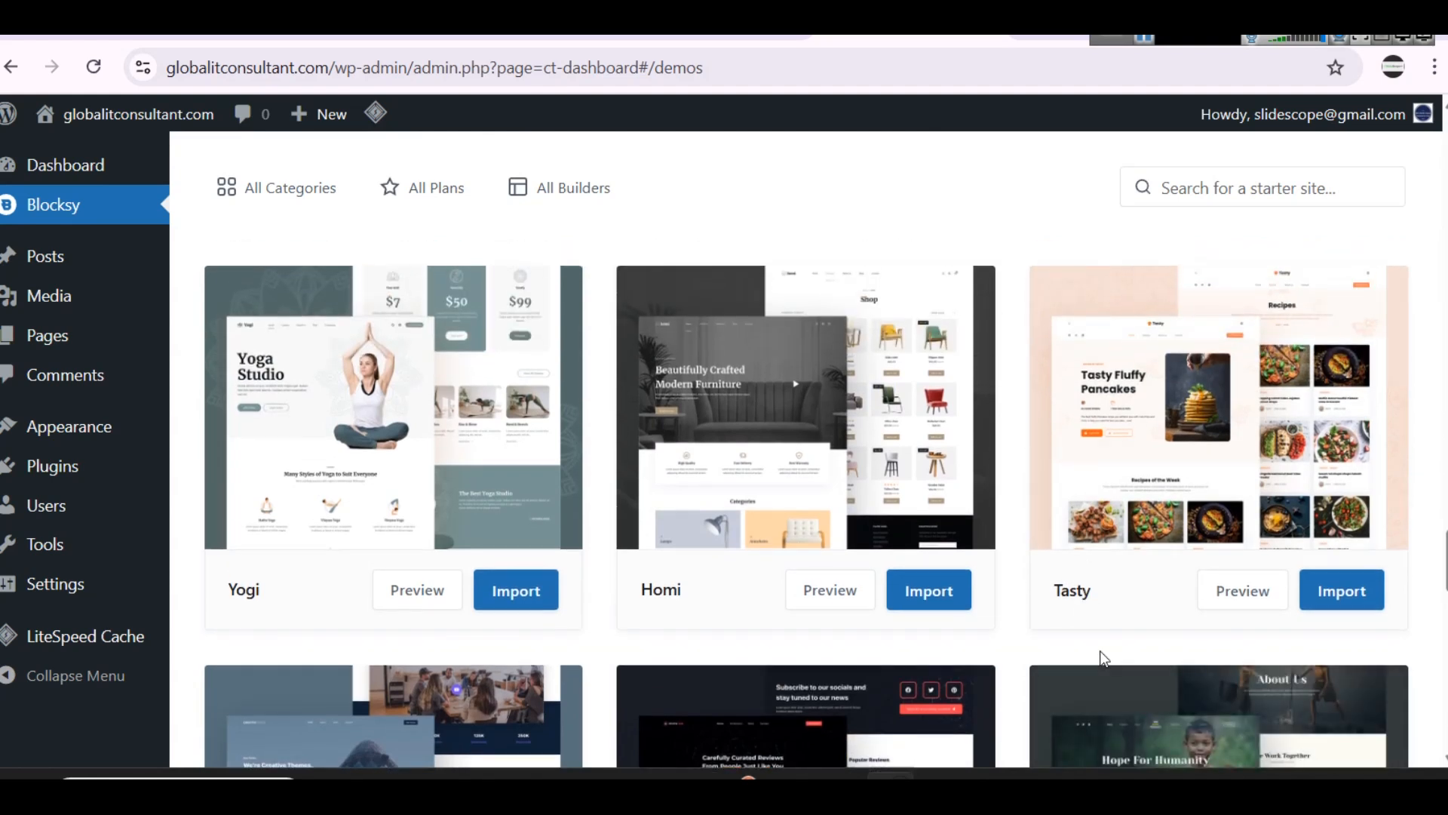
scroll(473, 567, down, 6)
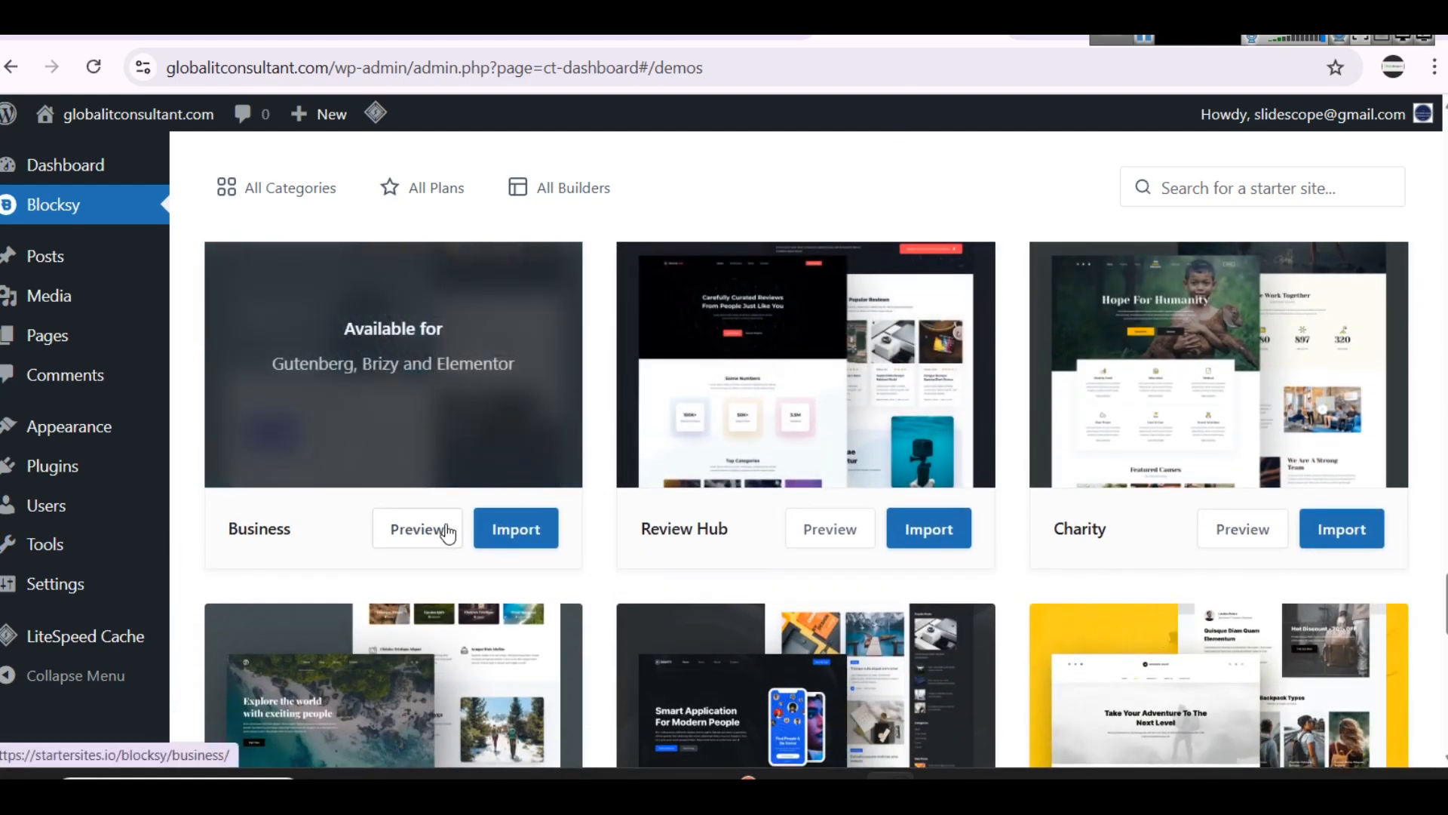
click(445, 533)
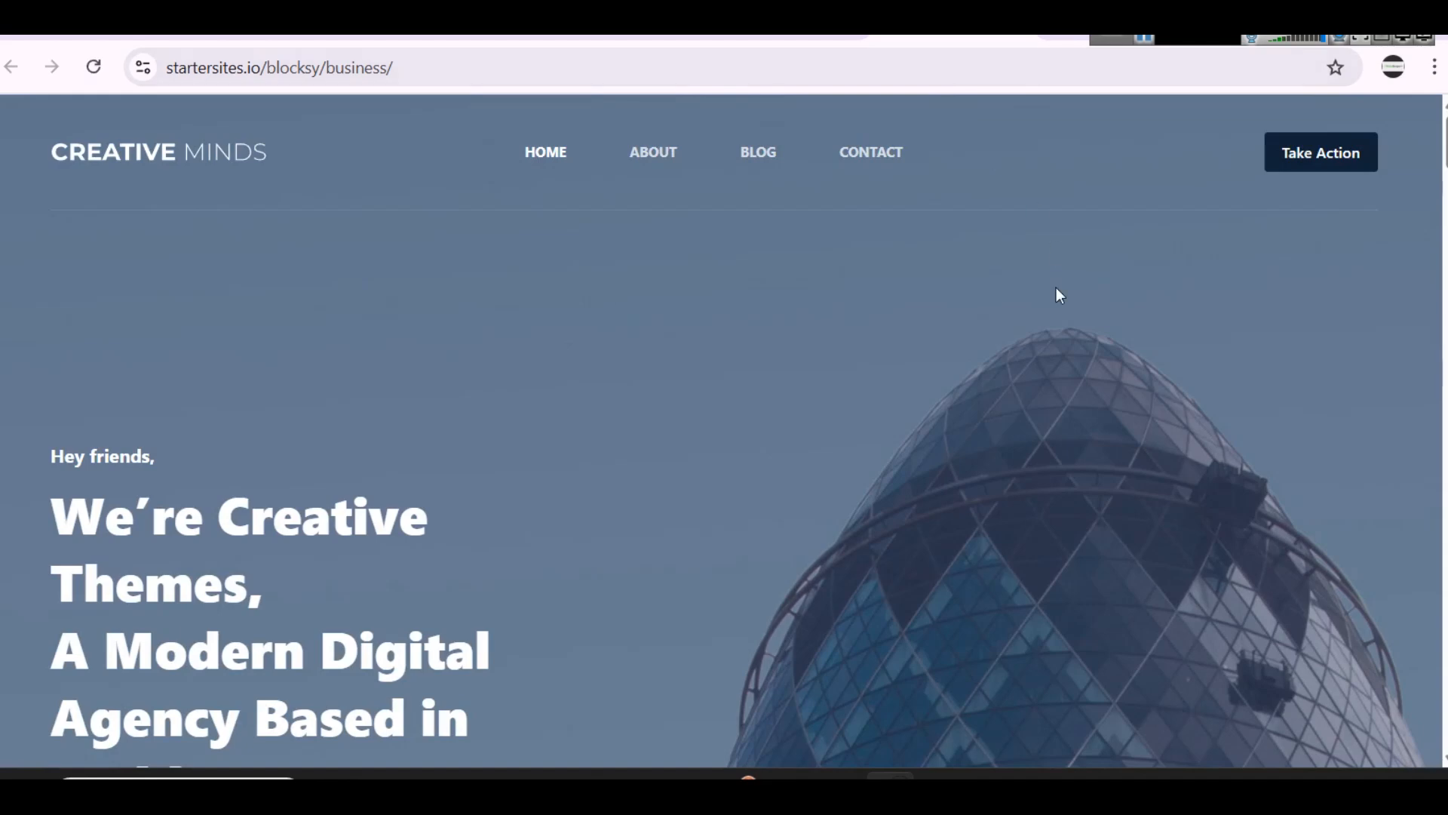
Step: Examine the Business demo's home page from the hero section down to the testimonials
scroll(591, 310, down, 15)
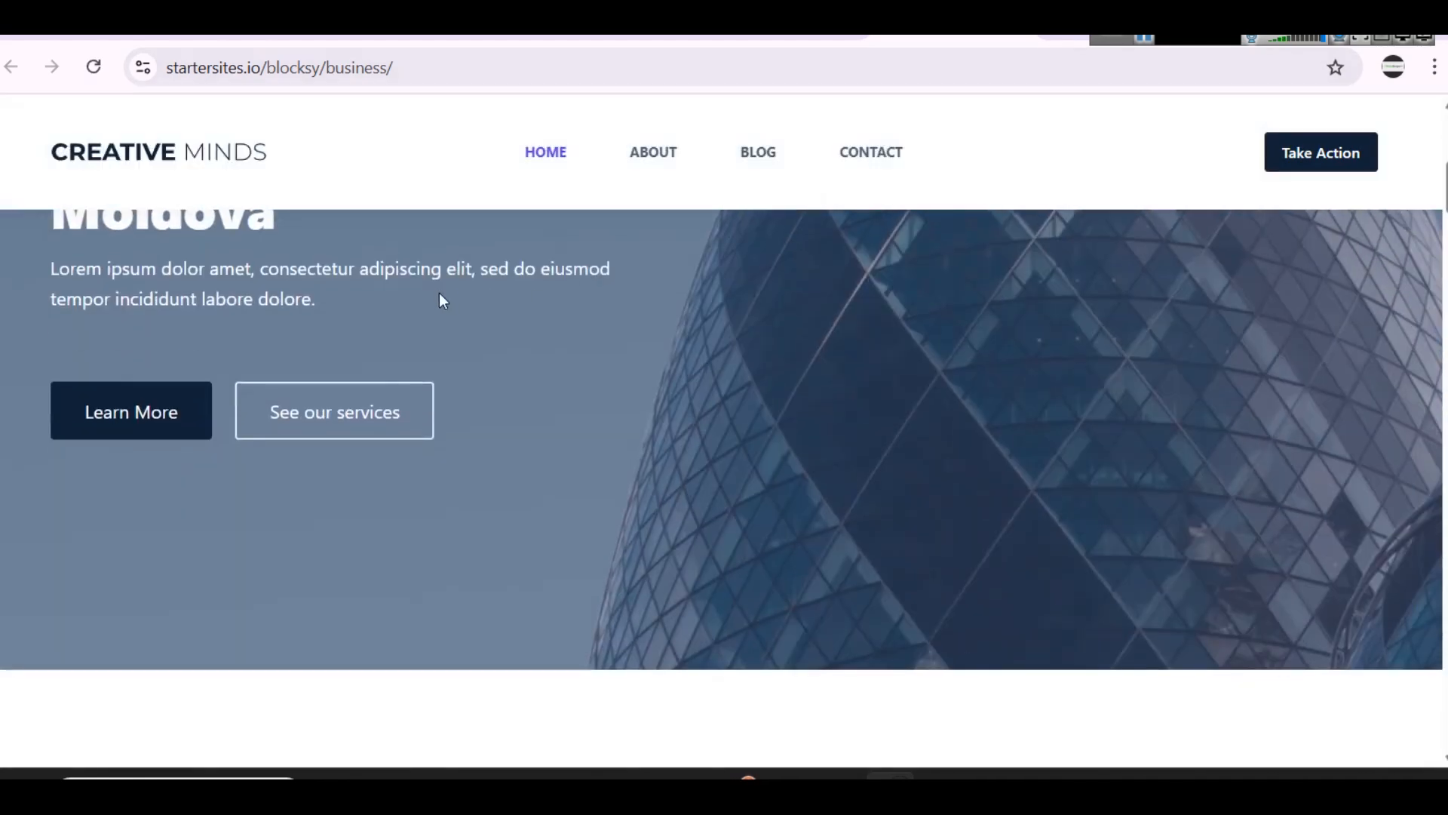
scroll(589, 356, down, 10)
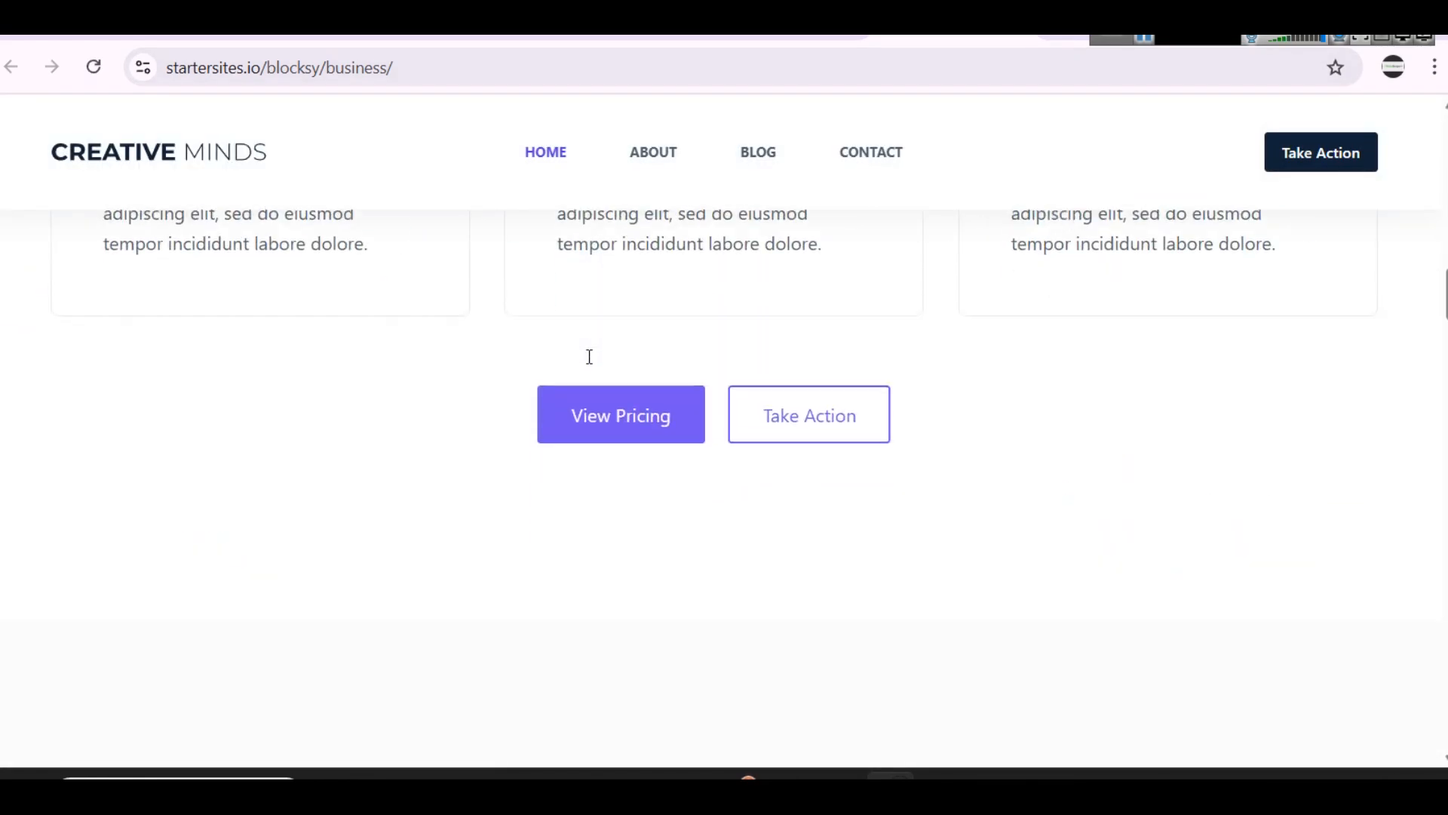
scroll(588, 355, up, 5)
scroll(777, 582, down, 10)
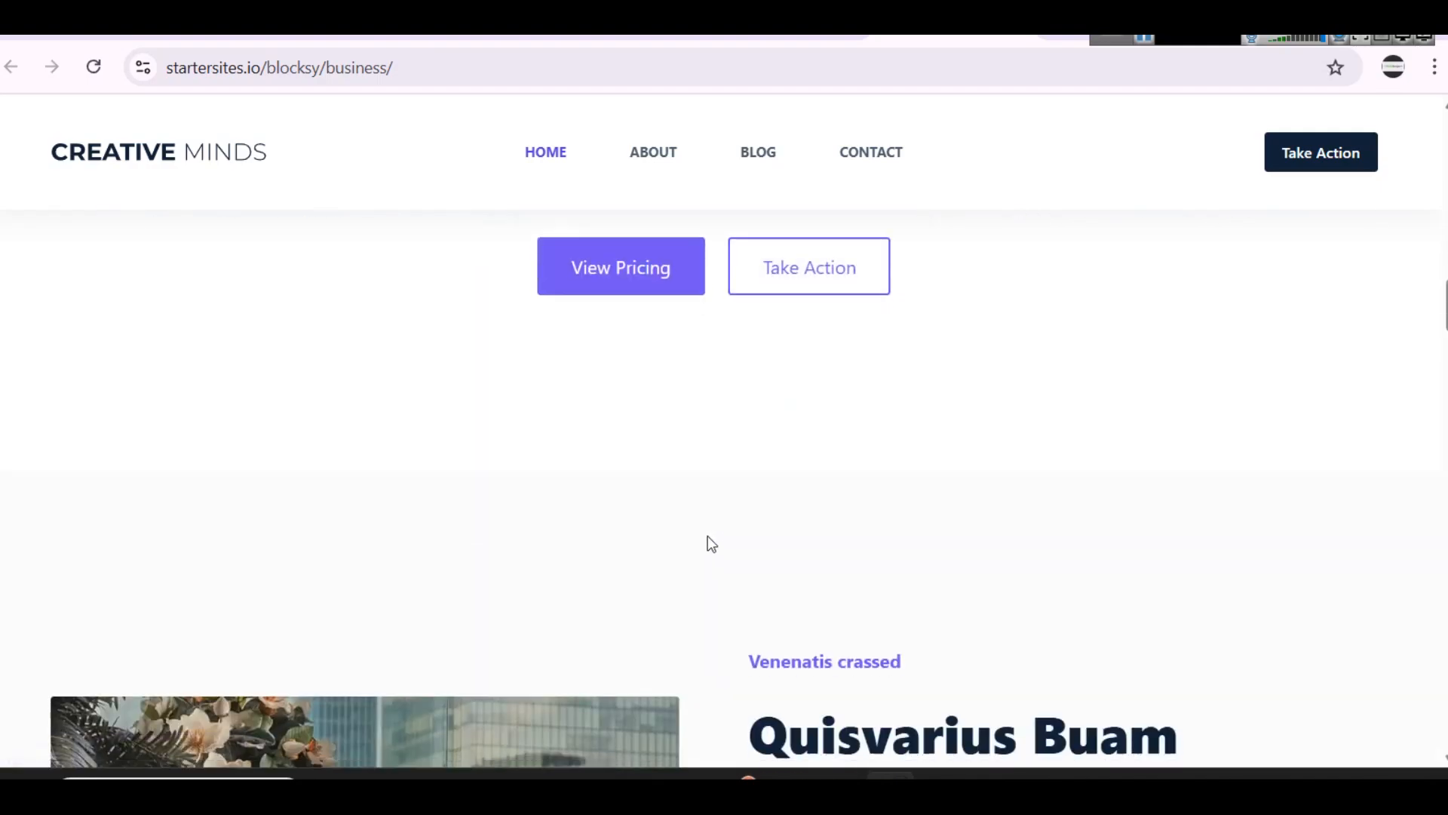
scroll(663, 411, up, 3)
scroll(724, 411, down, 15)
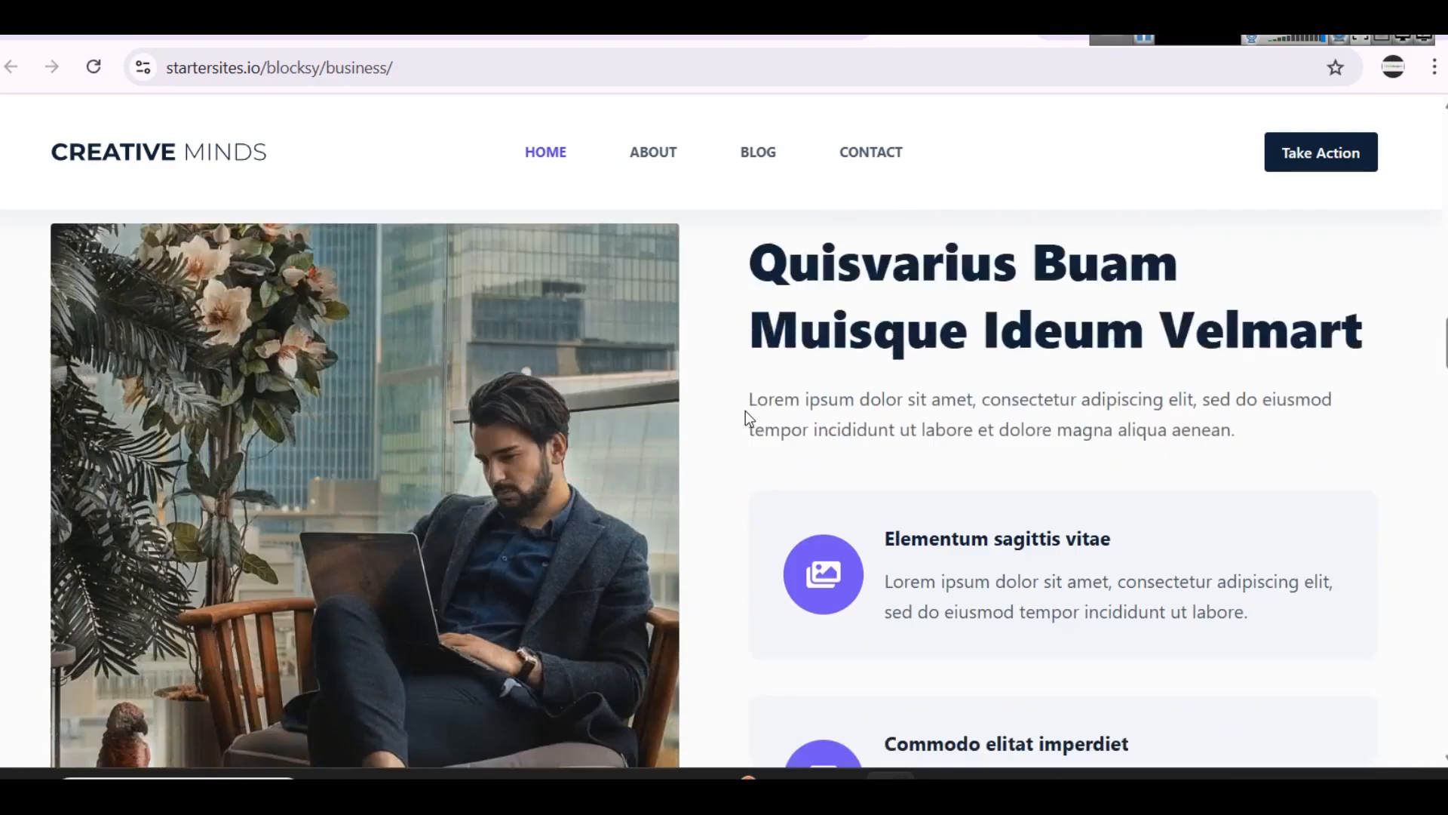
scroll(674, 383, down, 15)
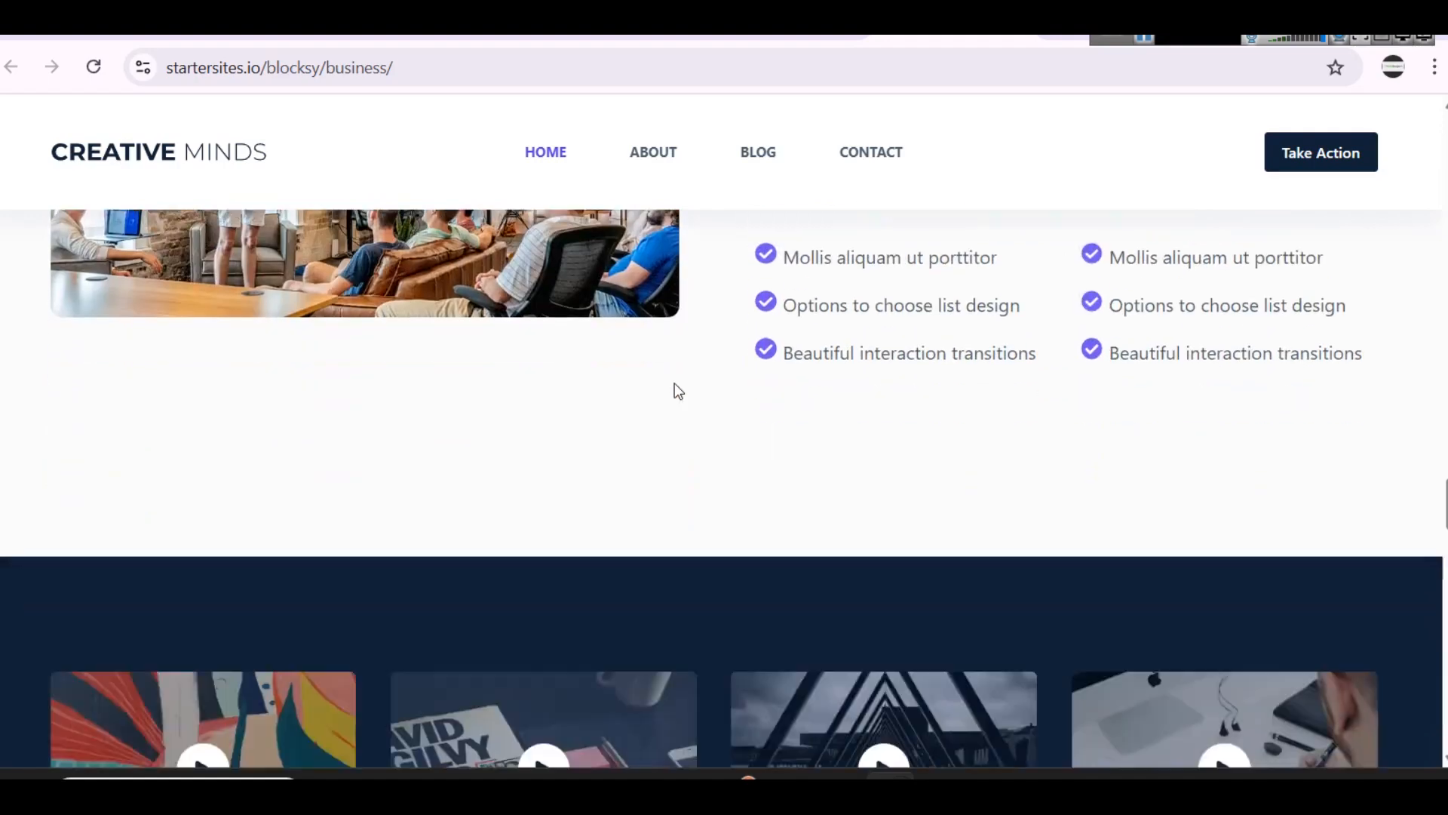
scroll(674, 389, down, 20)
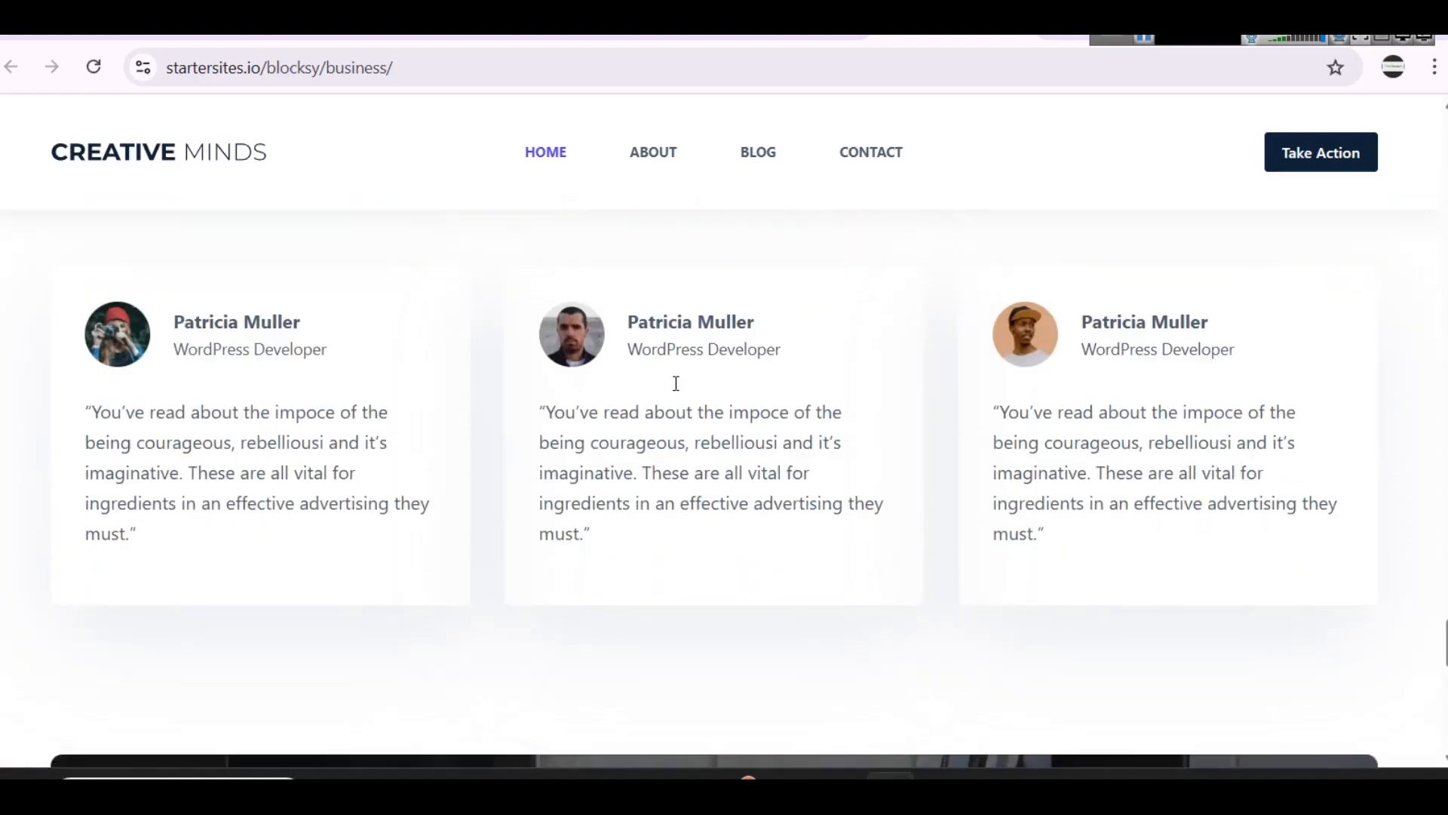
scroll(675, 384, up, 5)
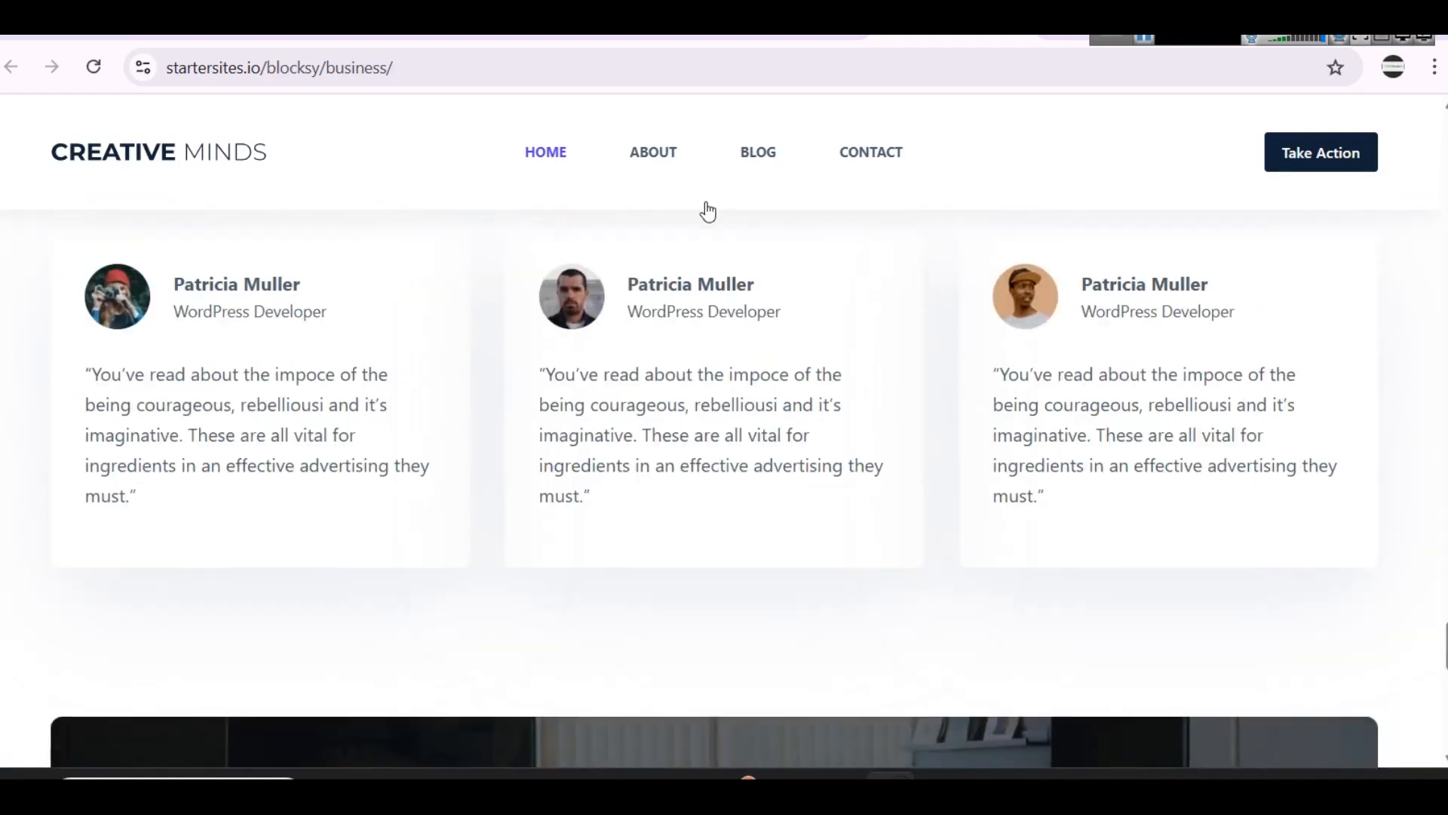
Step: Open the Business demo's About page and examine its Our Story video and the image cards such as Web Design
click(664, 155)
scroll(875, 396, down, 2)
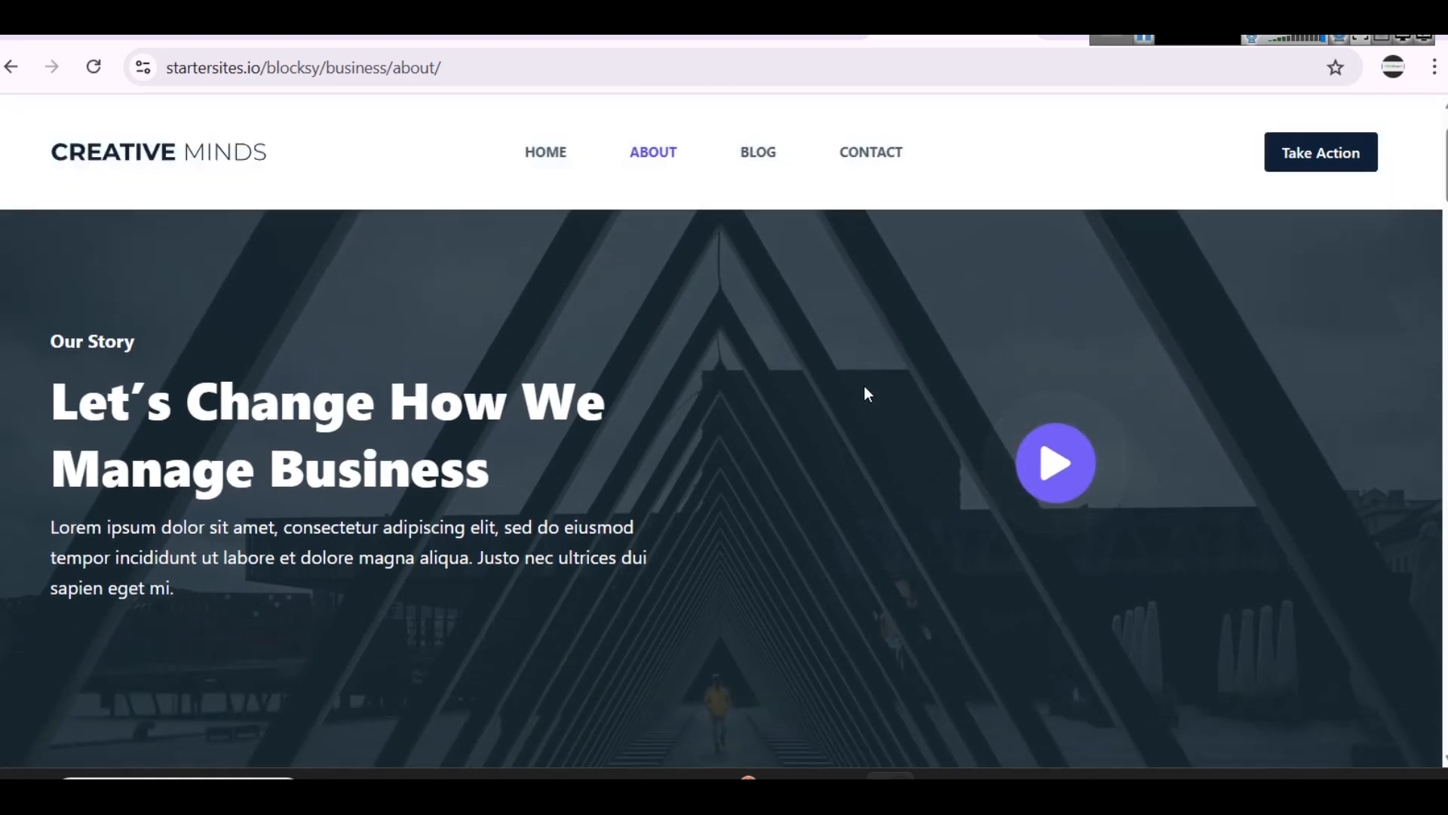
click(1077, 482)
click(1397, 128)
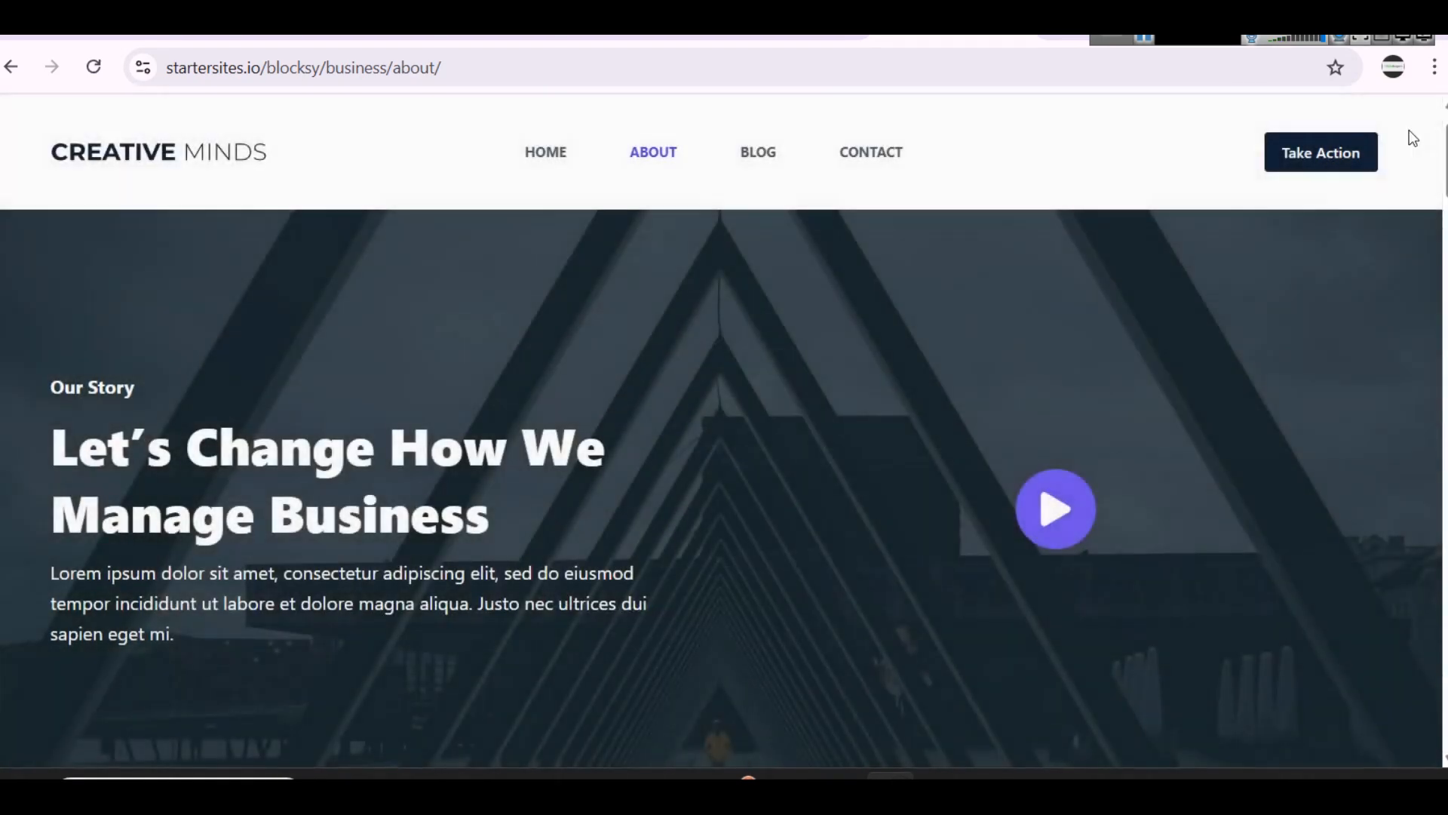
scroll(647, 420, down, 10)
scroll(850, 441, down, 15)
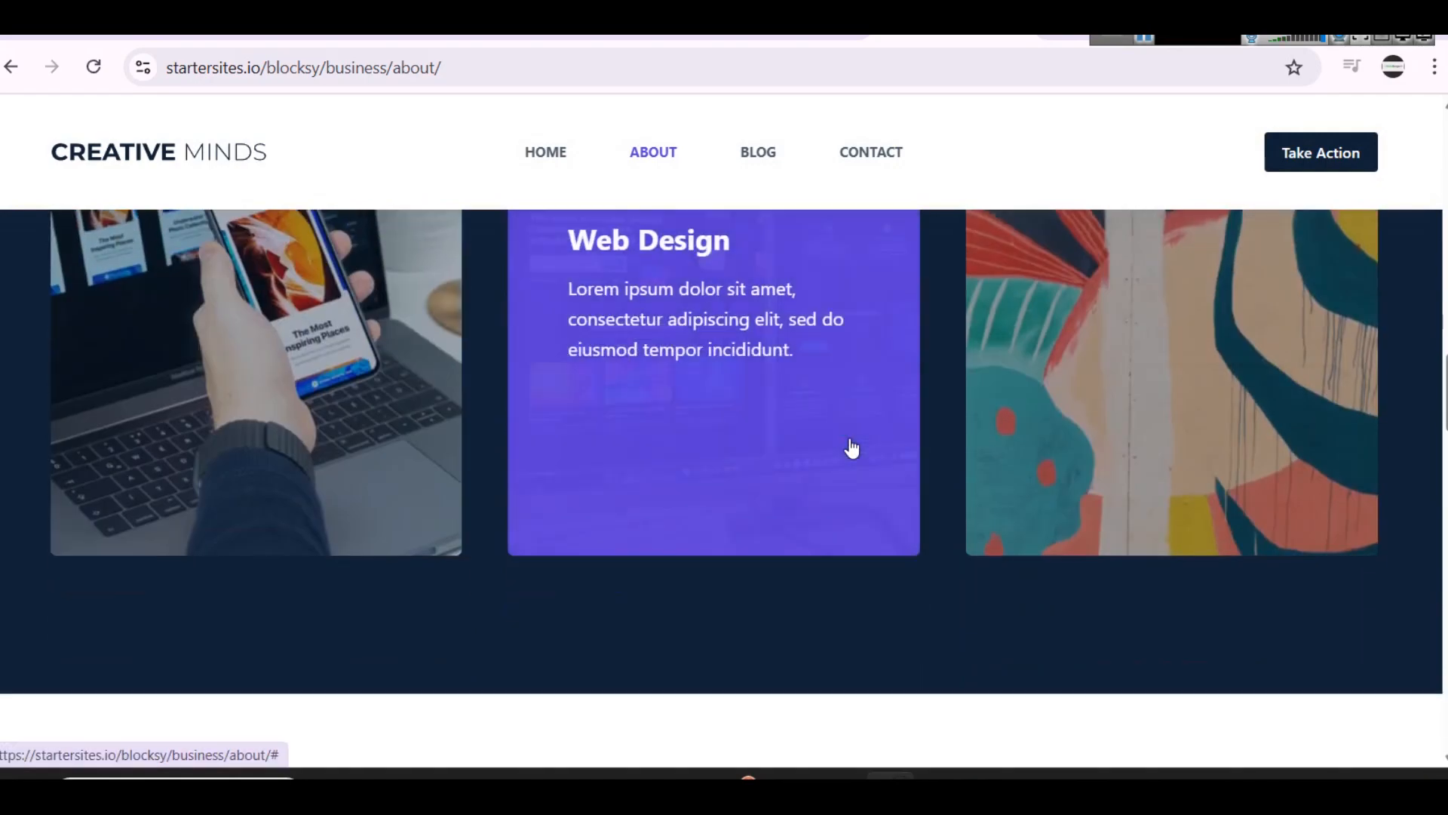
Step: Examine the Our Team section of the Business demo's About page, and return to the demo's home page to view its services
scroll(847, 457, down, 20)
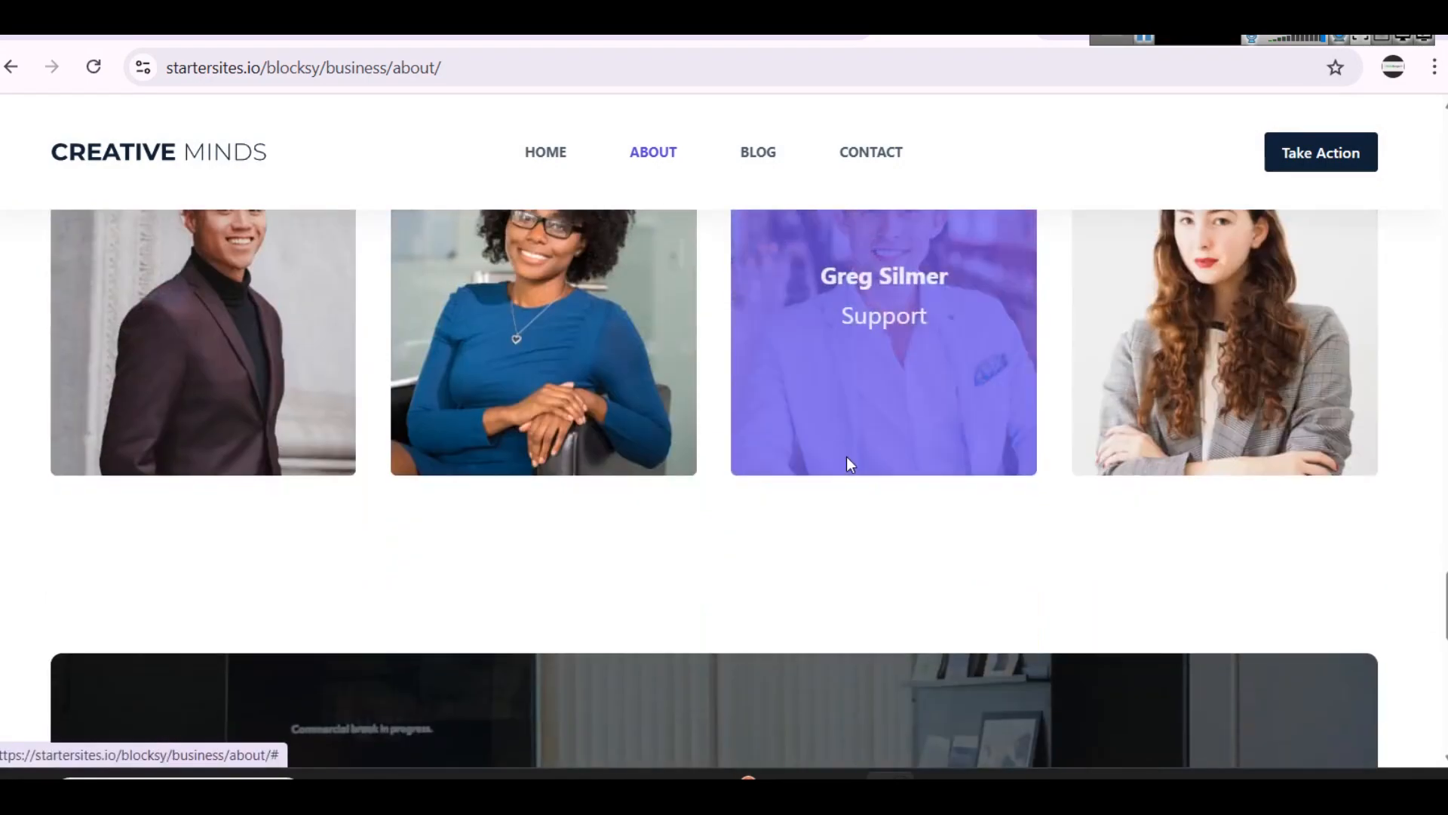
scroll(847, 469, up, 10)
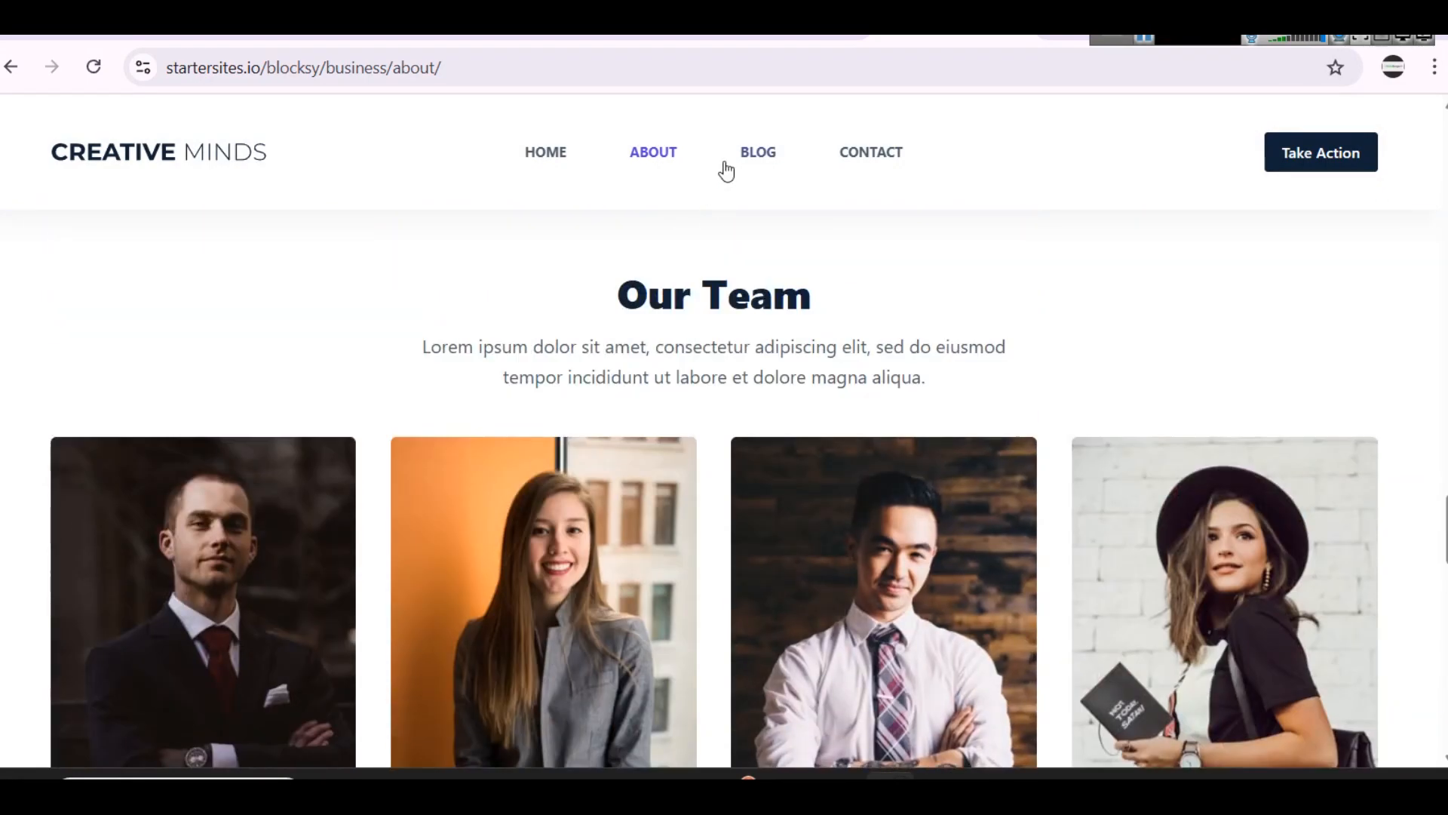
click(111, 154)
scroll(869, 416, down, 15)
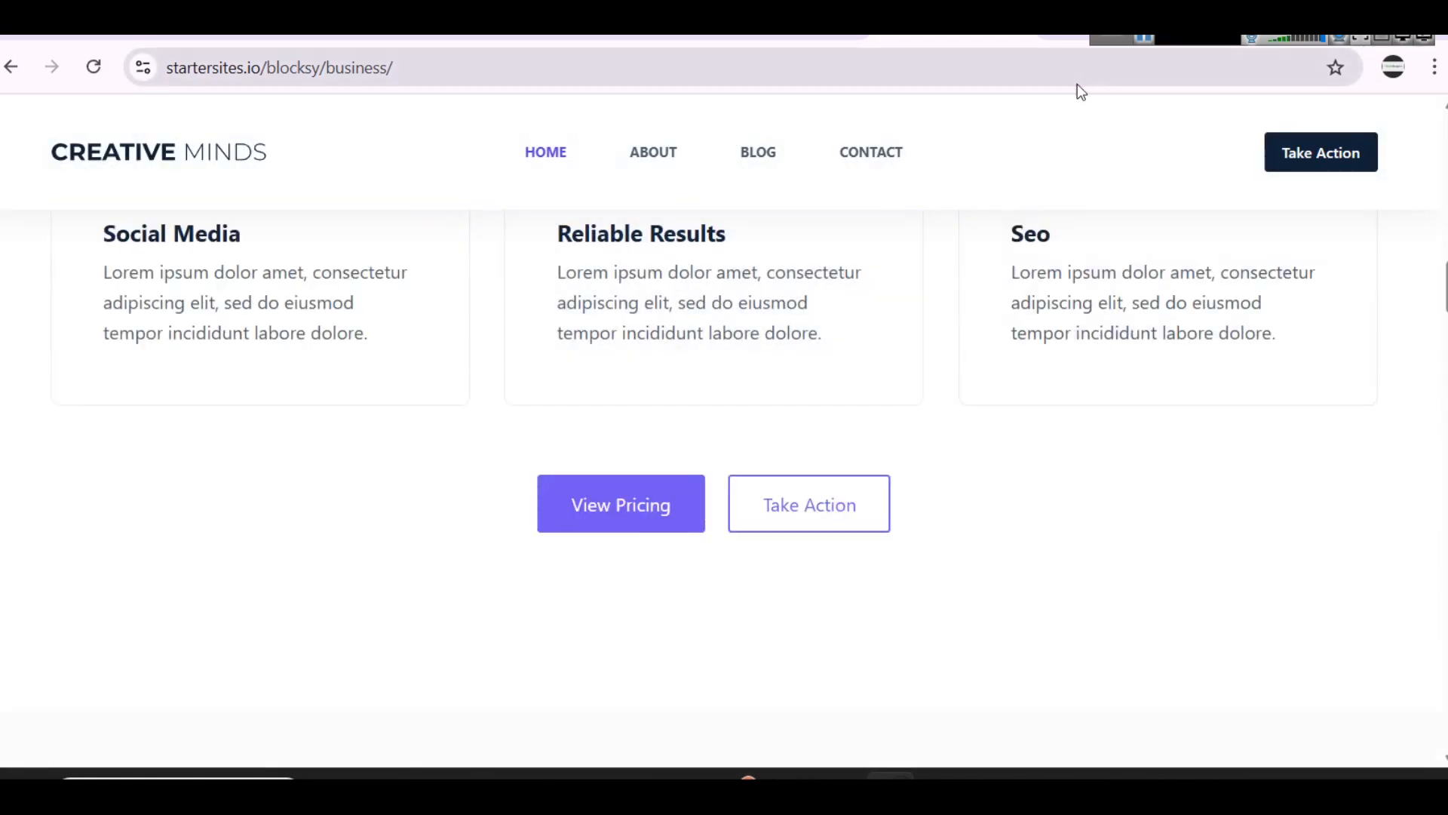
Step: Return to the Blocksy starter sites list and start importing the Consultant starter site
click(1144, 39)
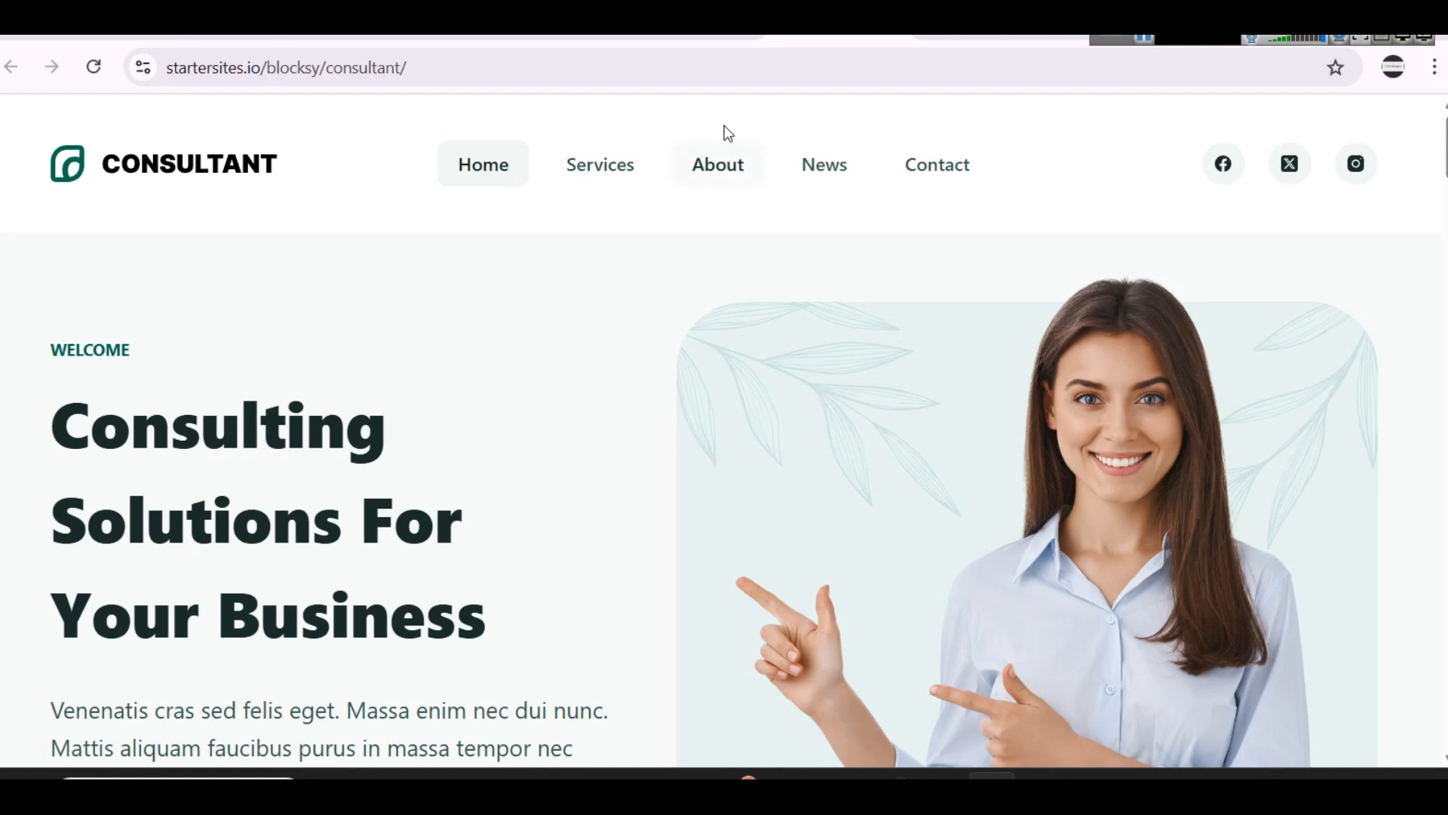
click(715, 39)
scroll(1282, 626, down, 1)
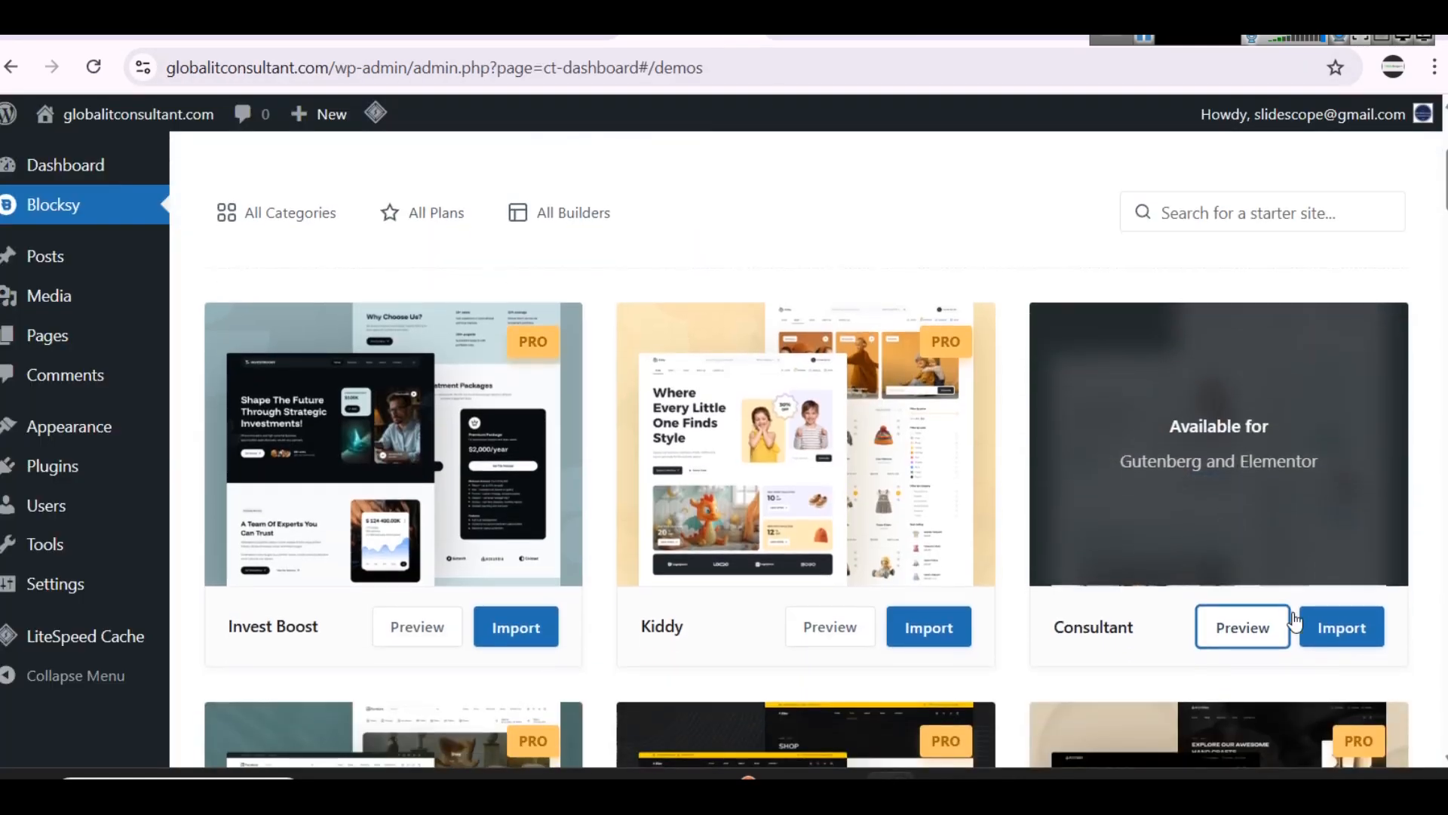
click(1329, 632)
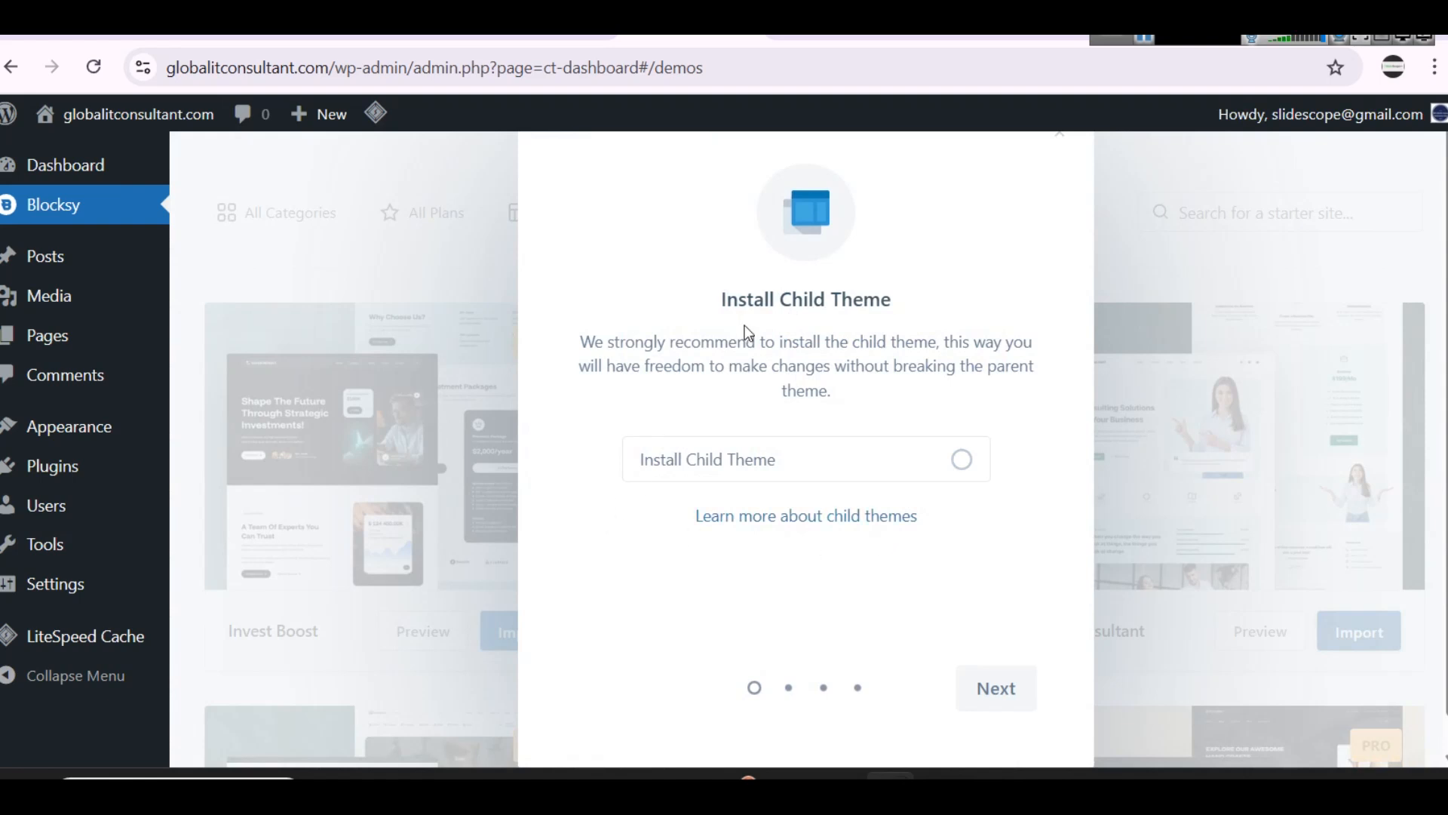
Step: Include the child theme in the import and choose Elementor as the page builder
scroll(788, 332, down, 1)
click(699, 432)
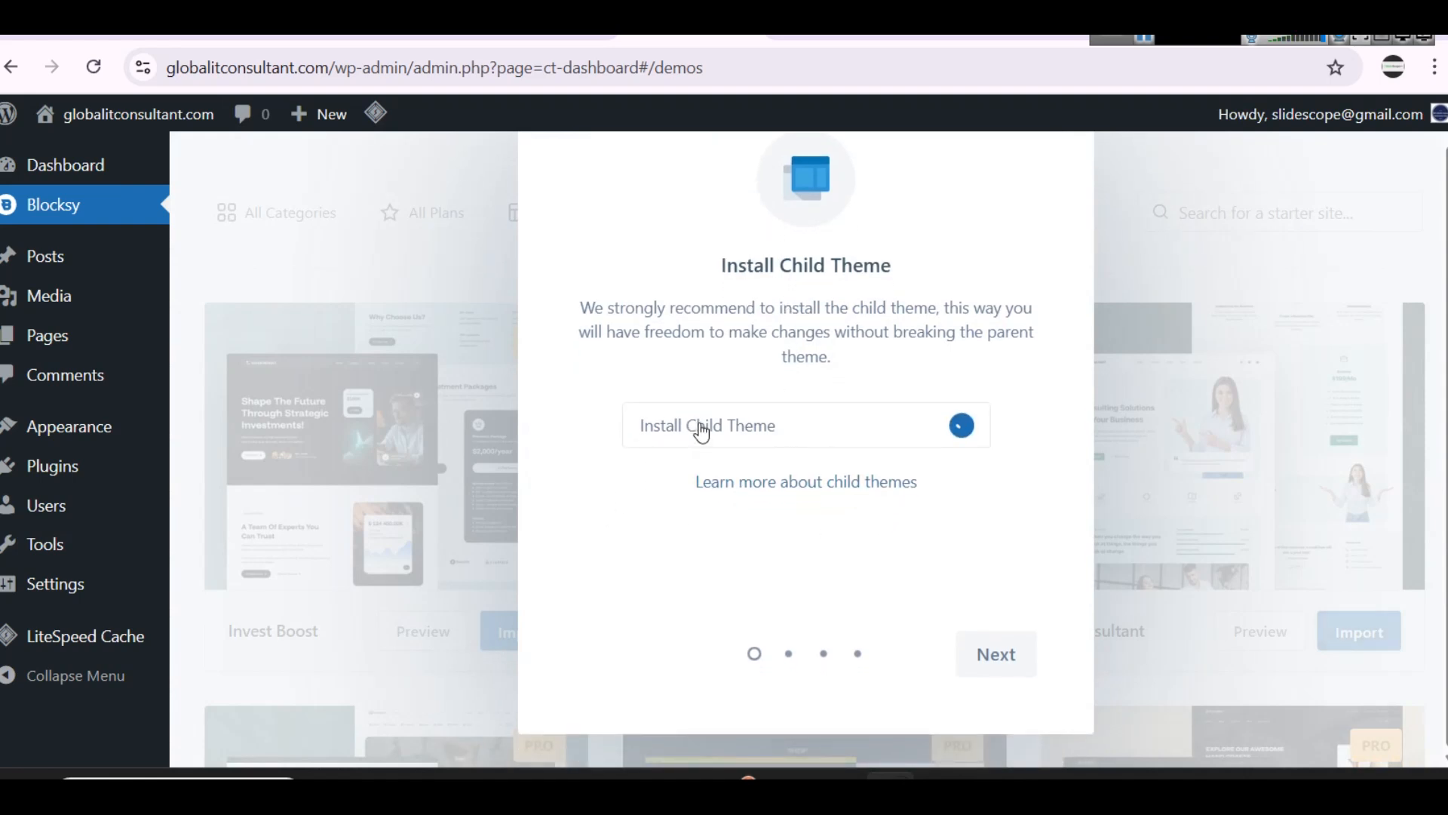
click(983, 636)
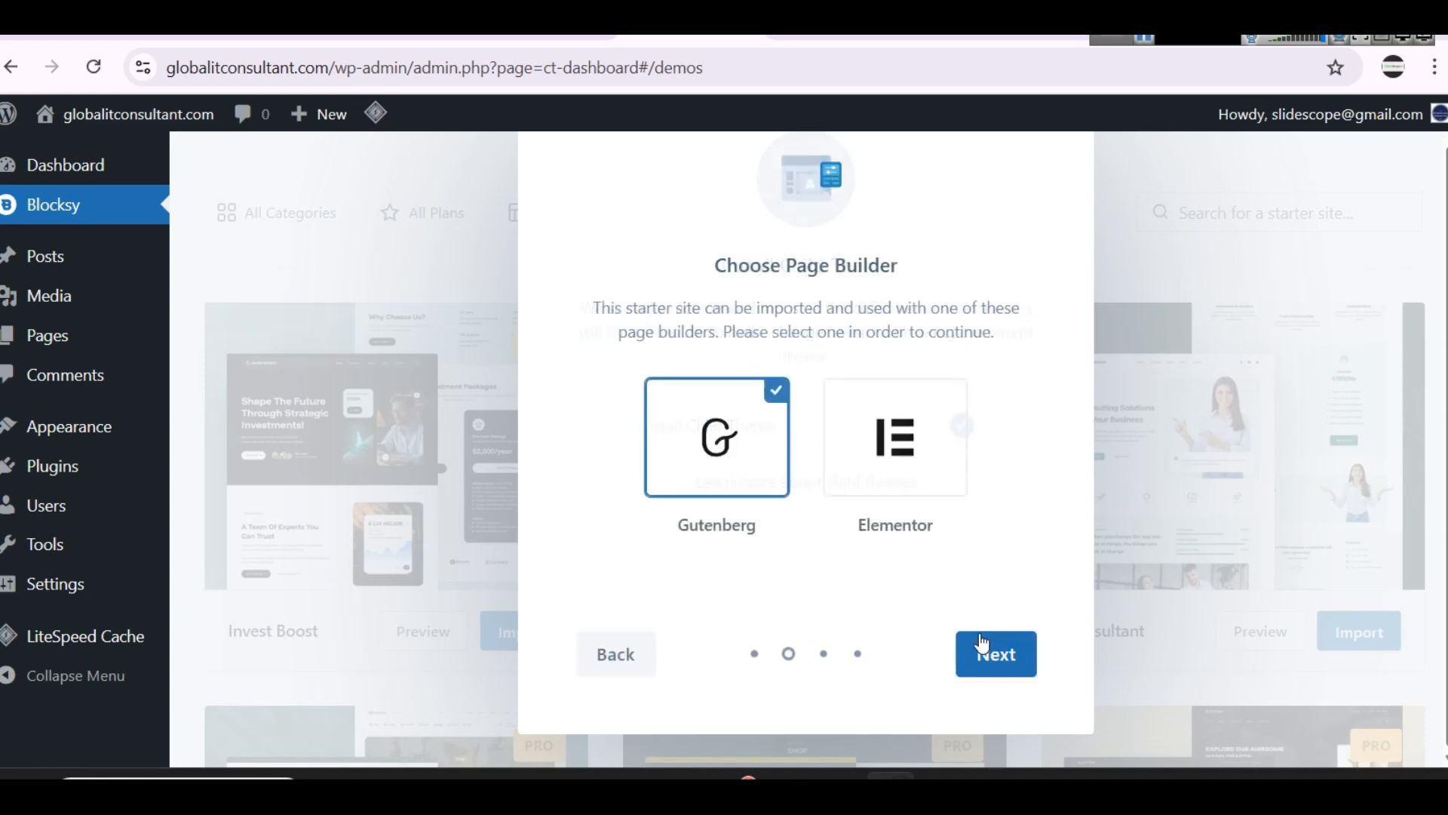
click(918, 454)
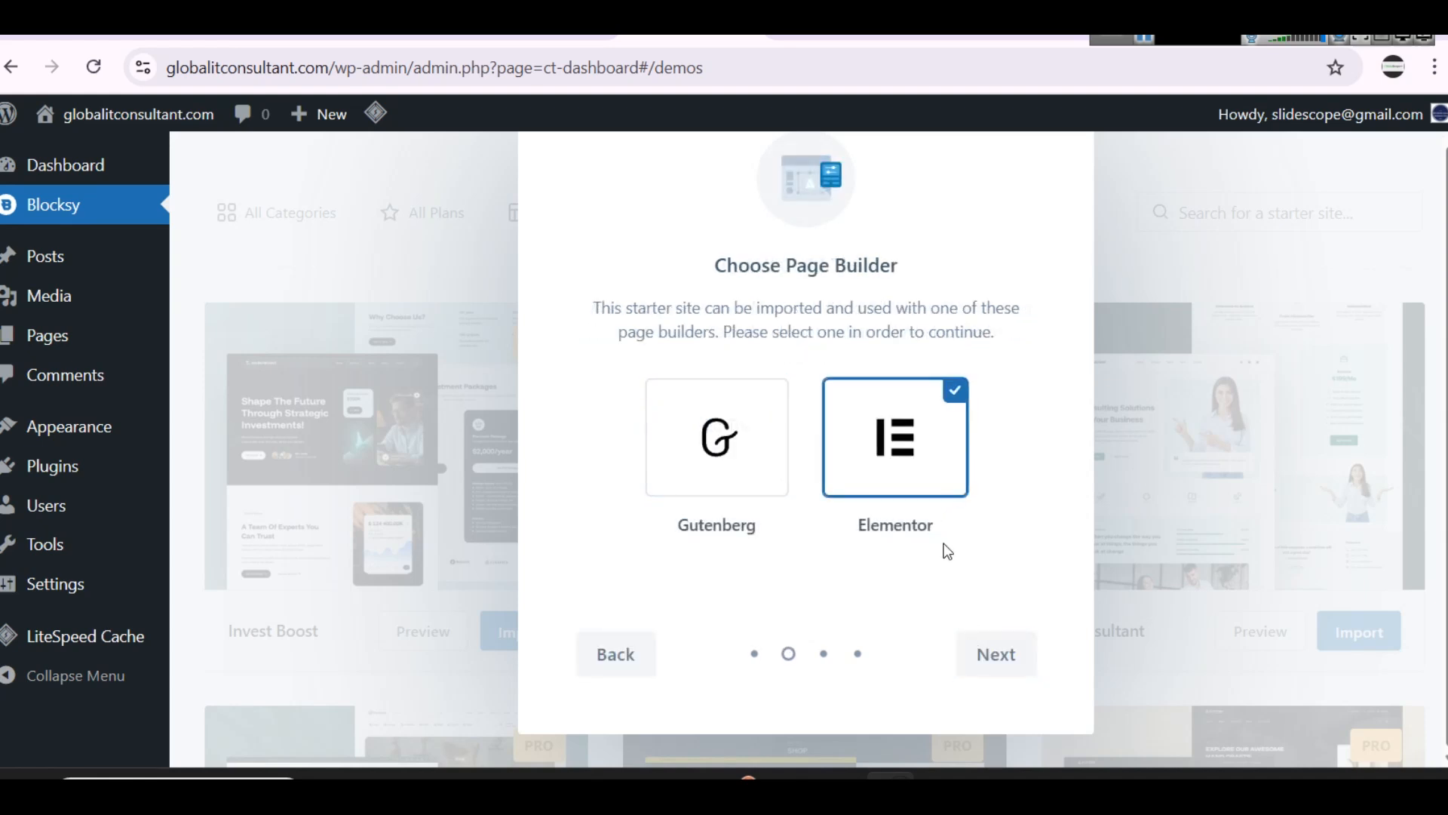
click(1003, 654)
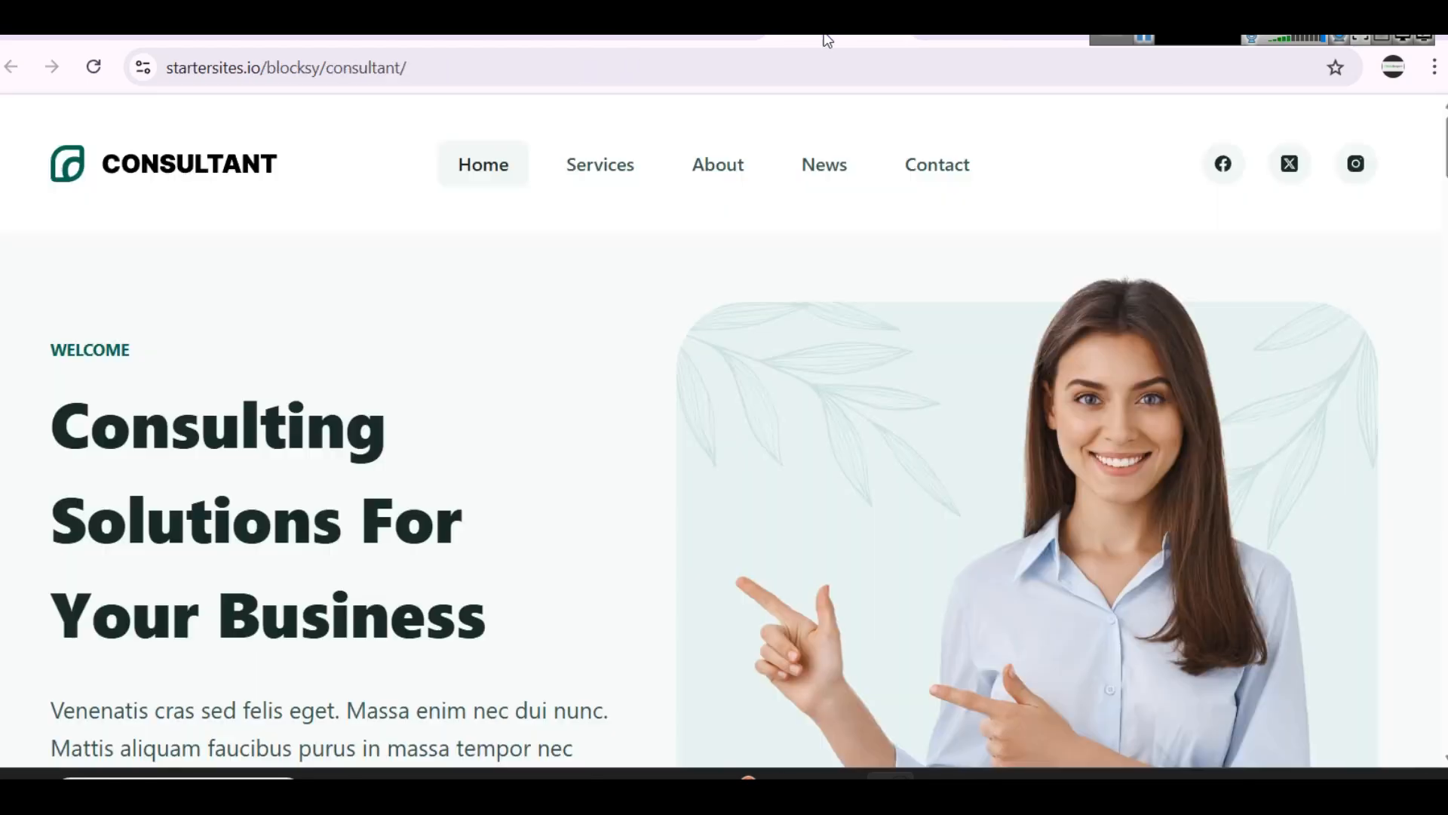
Step: Examine the booking calendar on the Consultant demo page and return to the plugin stage of the import
scroll(1435, 205, down, 3)
scroll(1435, 205, down, 15)
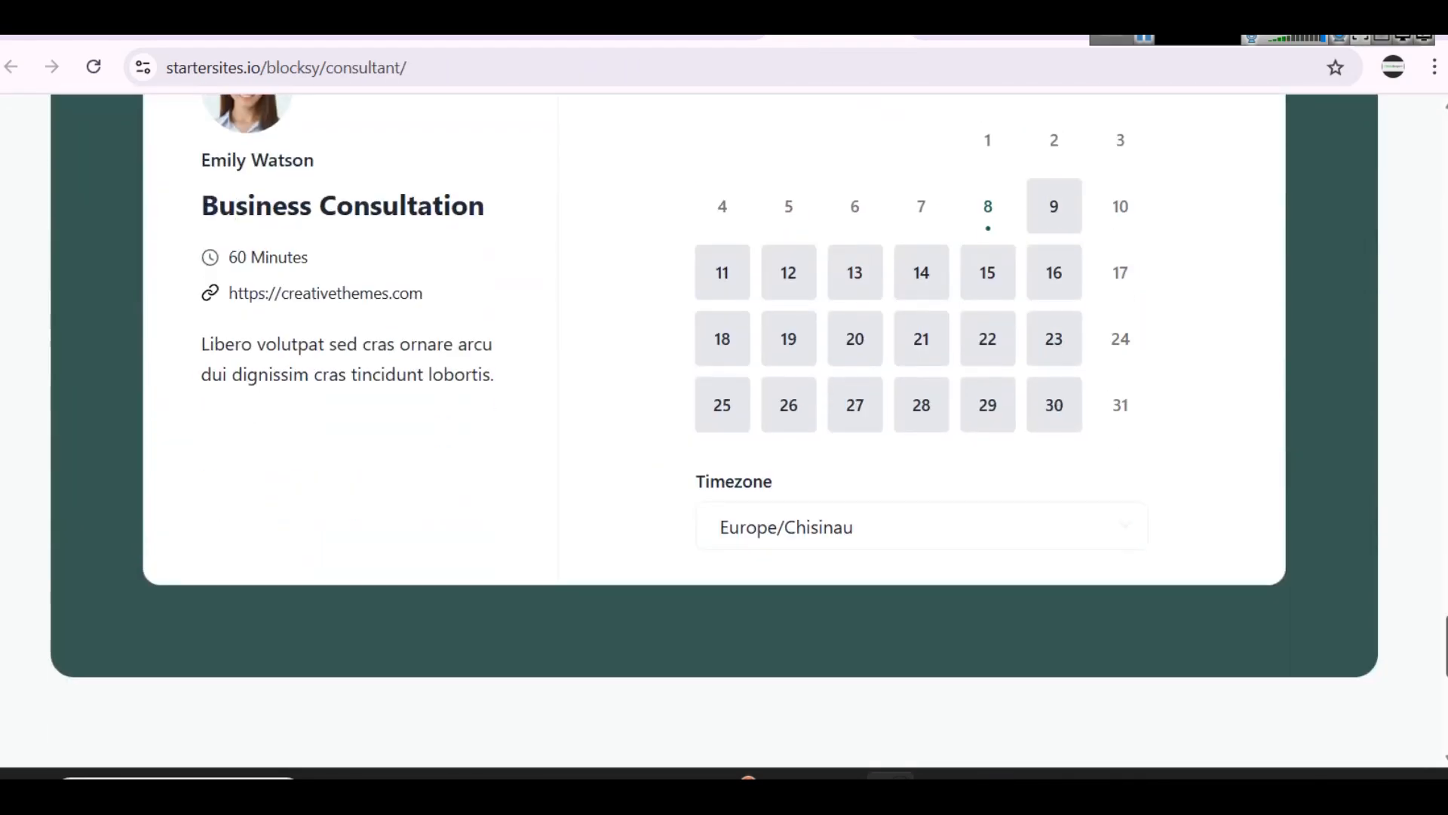
scroll(1310, 596, up, 3)
click(700, 41)
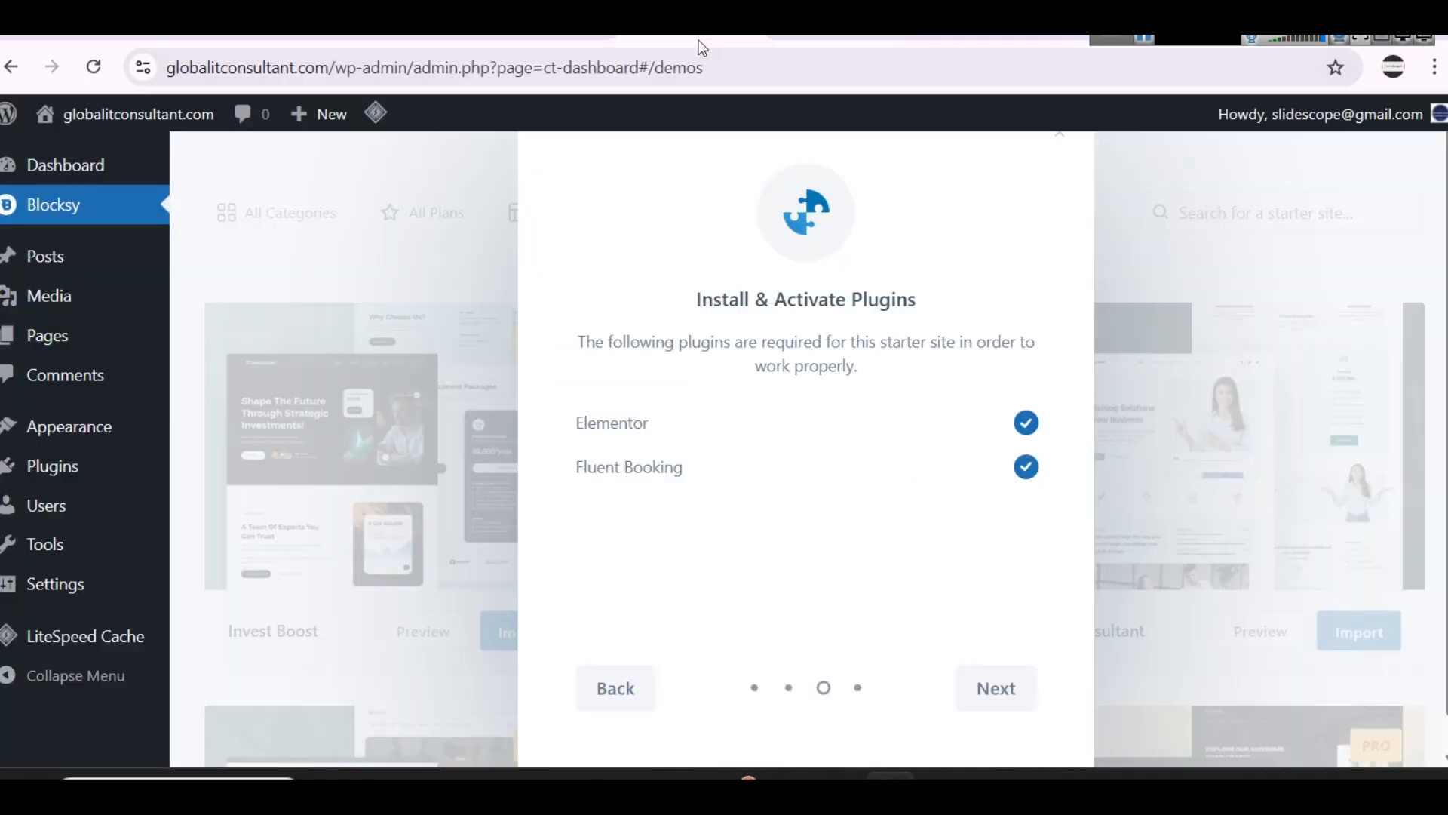
Step: Install the Consultant starter site with the required plugins, Options, Widgets, Content and Clean Install selected, and open the imported site
click(1007, 655)
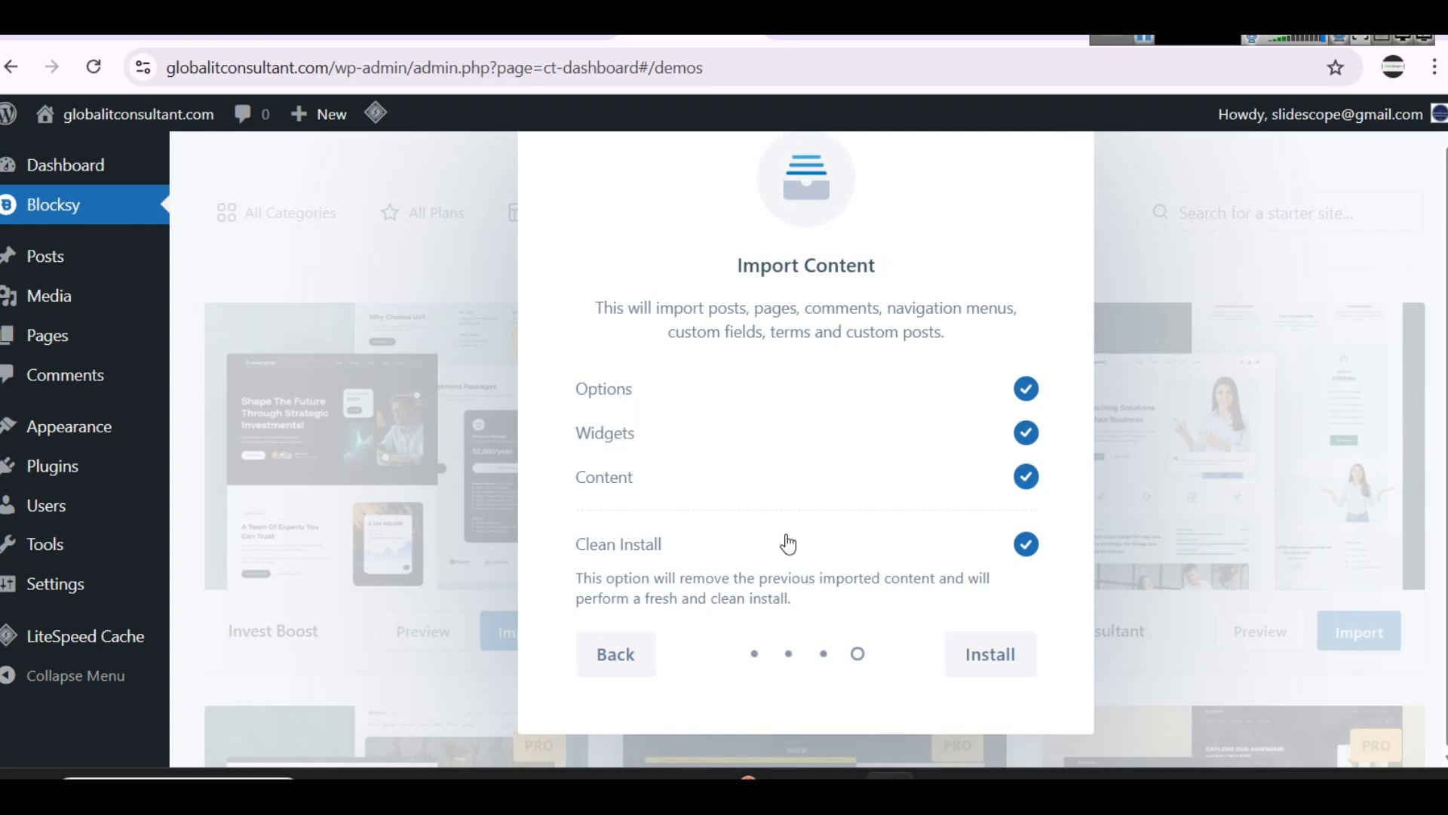
click(984, 650)
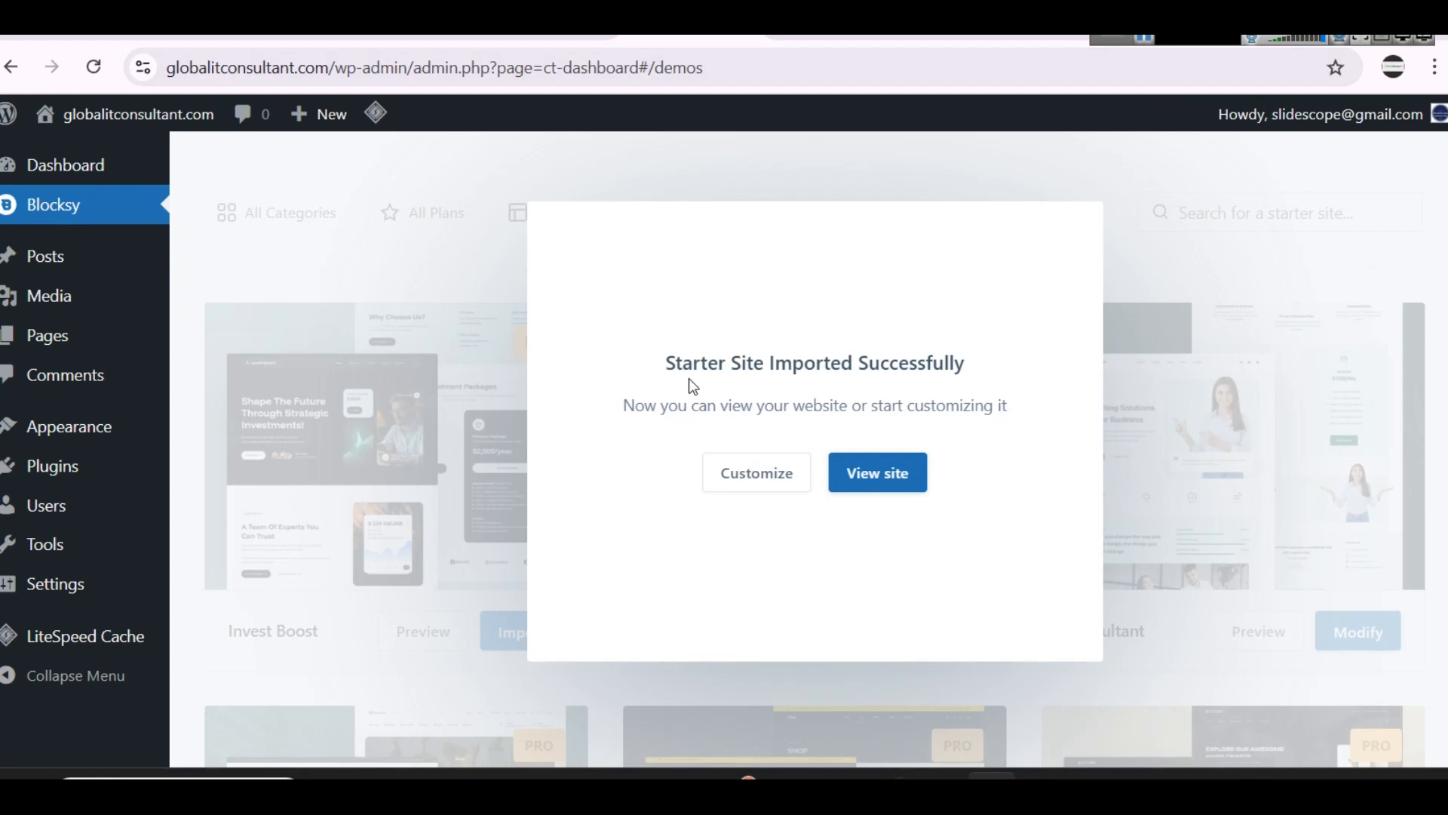
click(875, 472)
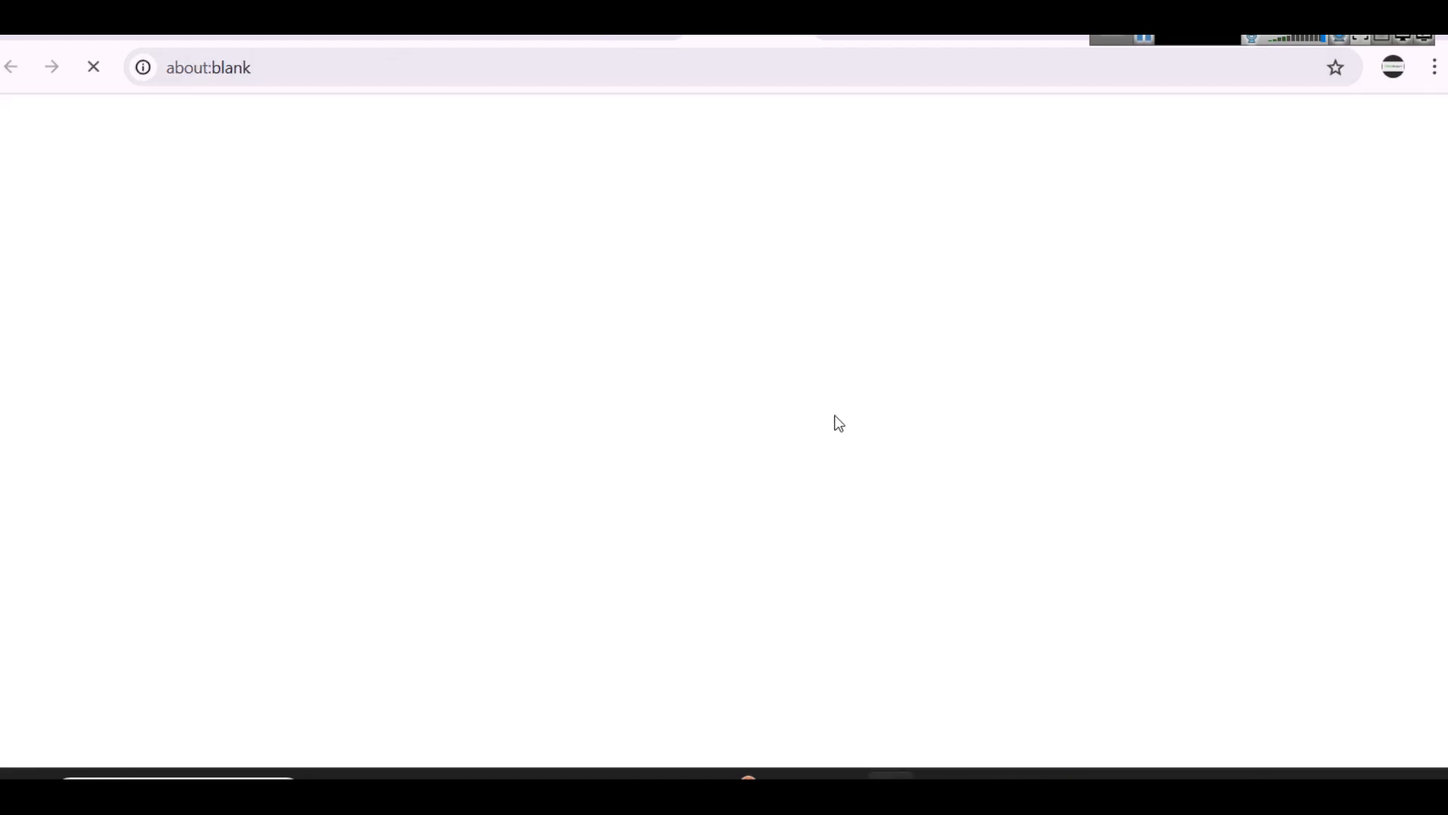
Step: Examine the imported site's home page from the hero through the consultation services and testimonials
scroll(1093, 359, down, 15)
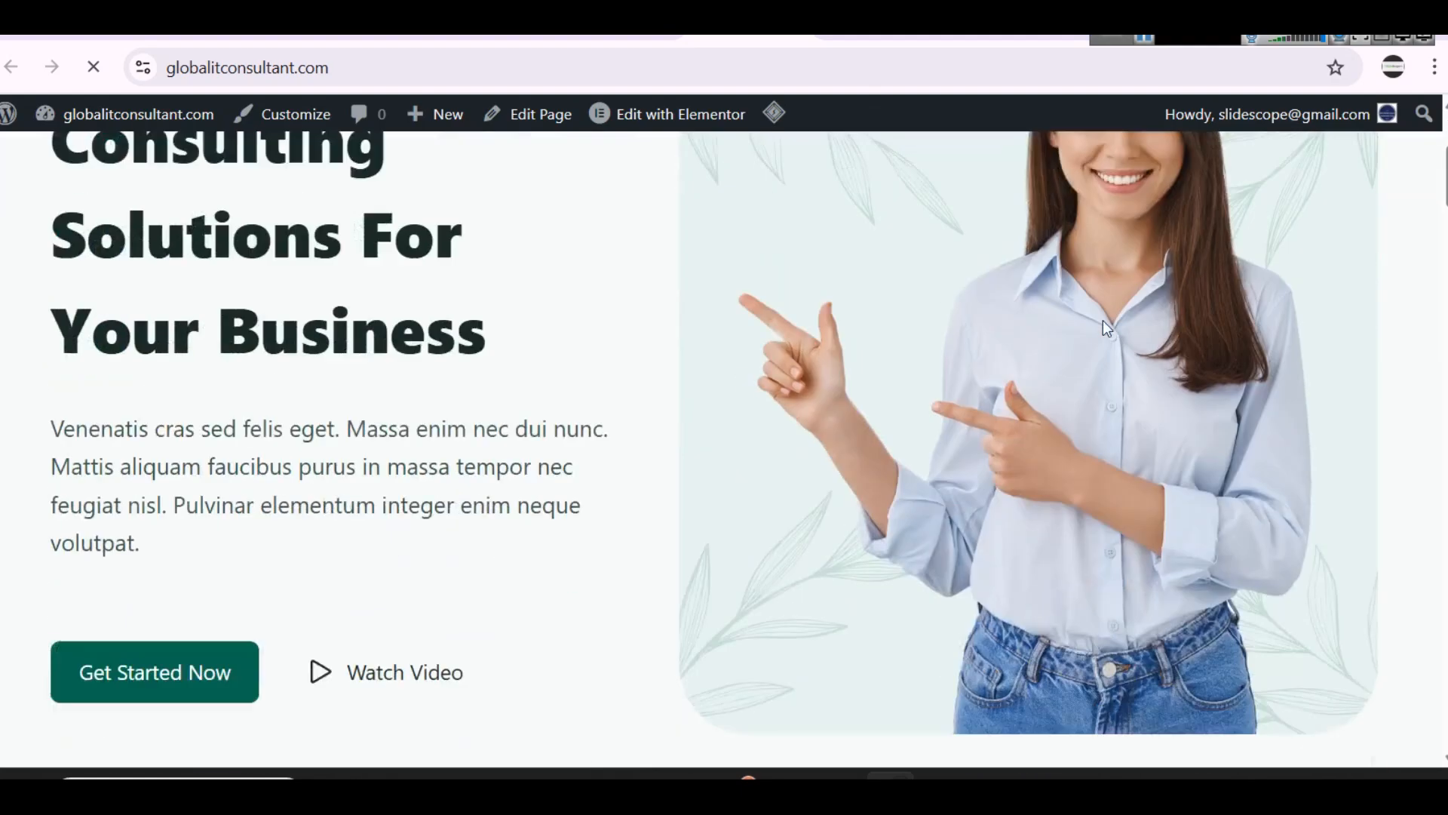
scroll(1098, 310, down, 10)
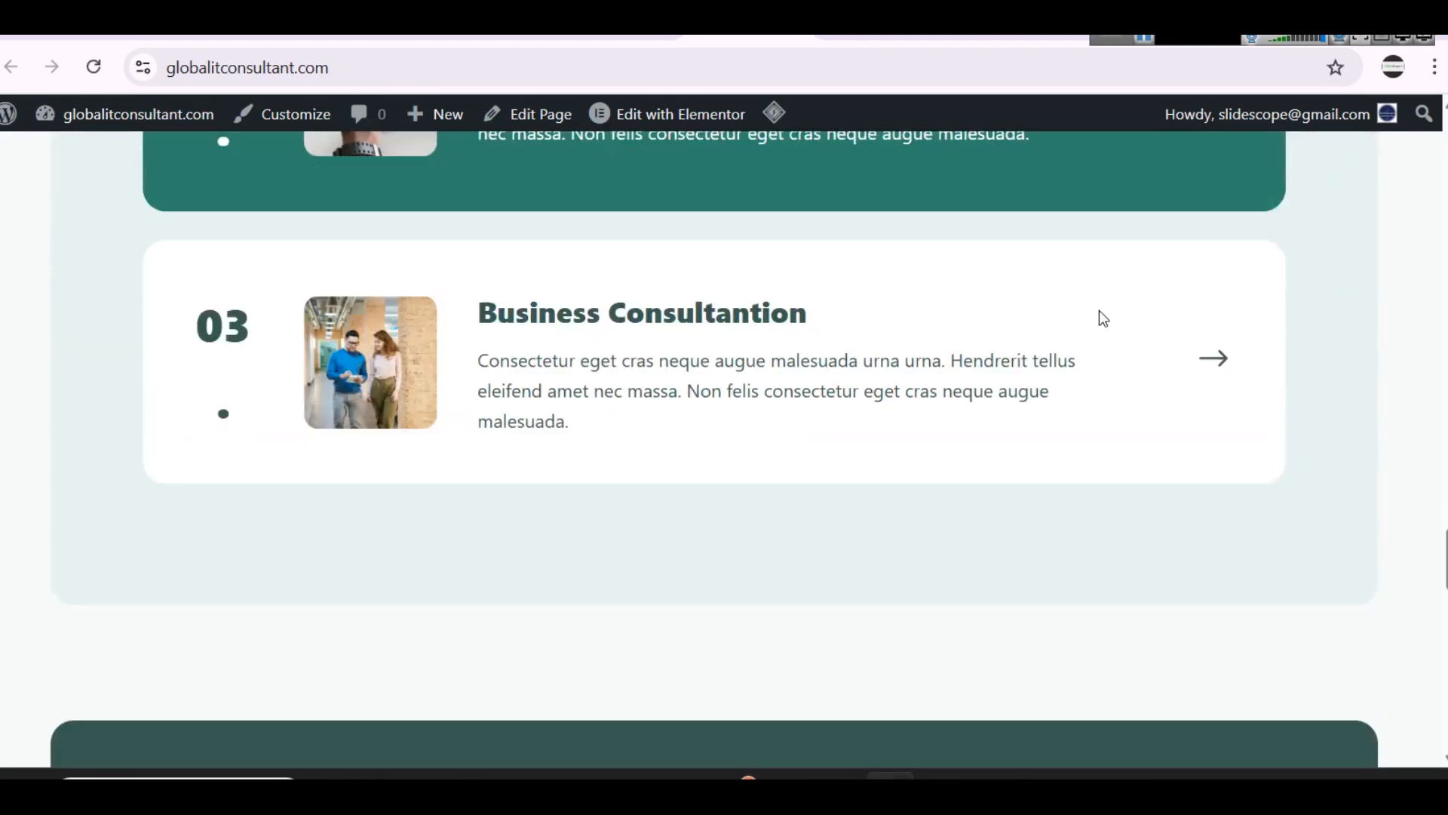
scroll(1098, 310, up, 8)
scroll(1099, 310, up, 15)
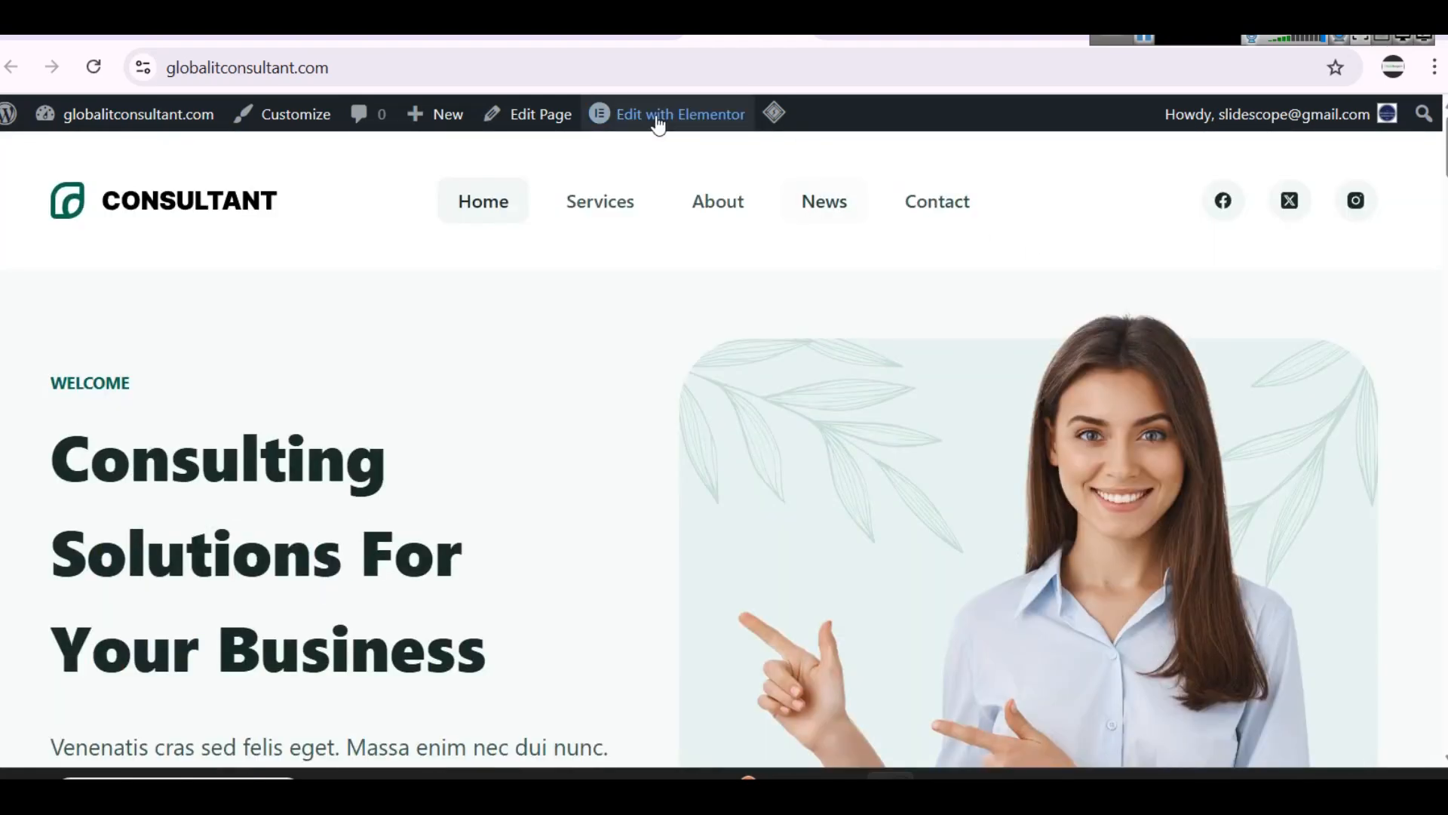
Step: Open the home page in the Elementor editor and proceed from there to the Recreate Kit tools
click(658, 121)
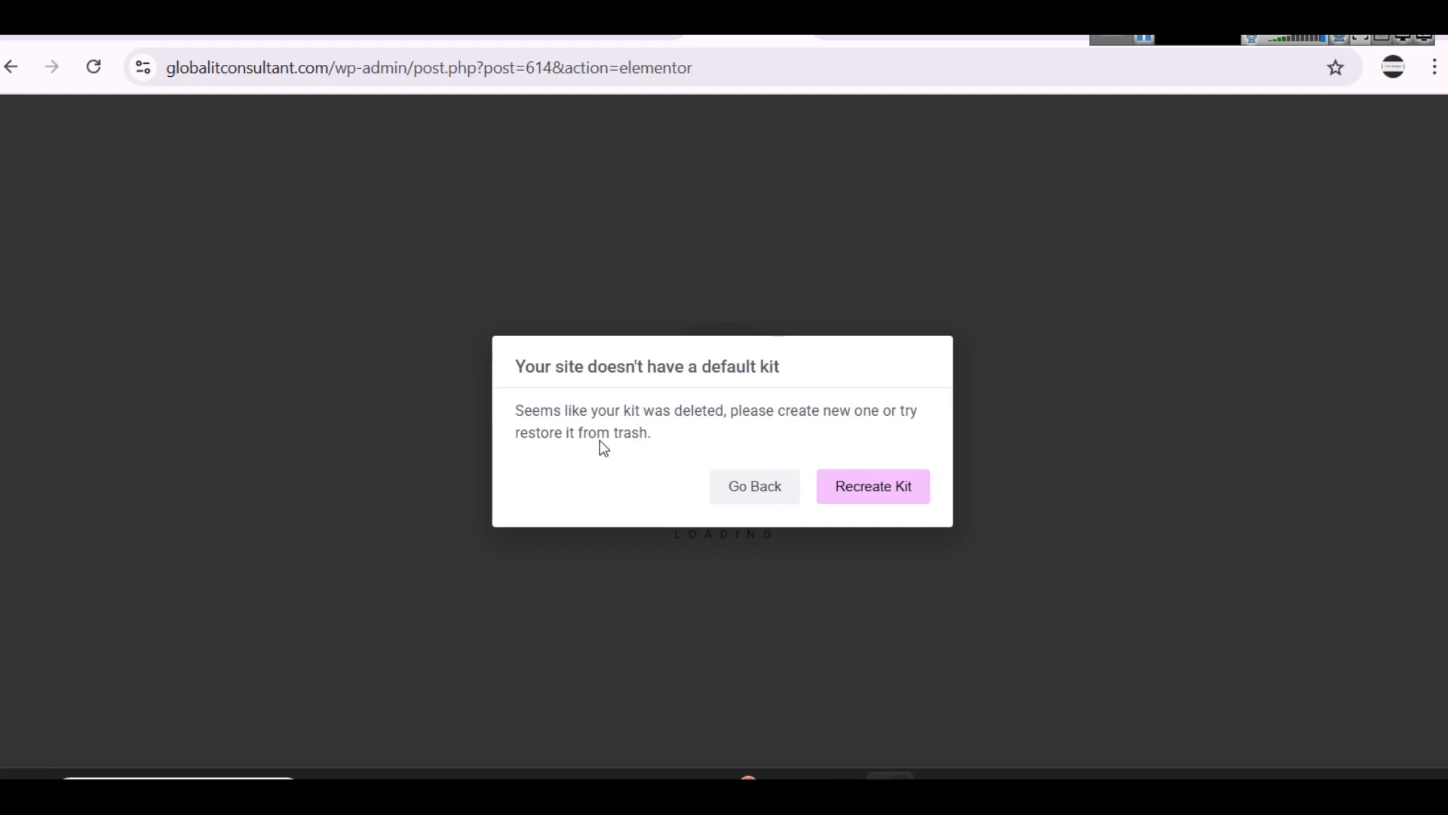
click(844, 491)
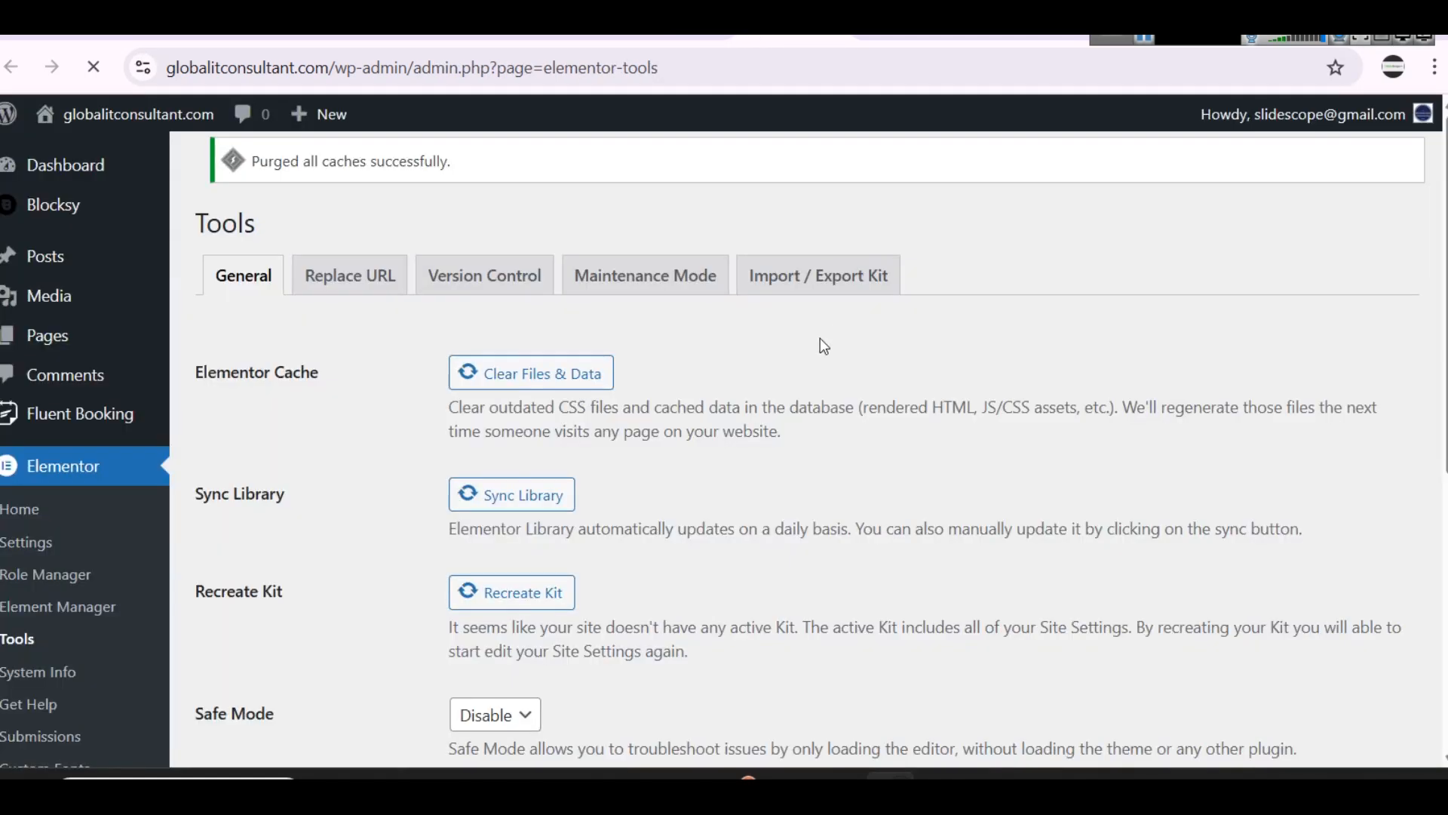
Step: Clear Elementor's files and data and sync its library
click(567, 411)
click(528, 536)
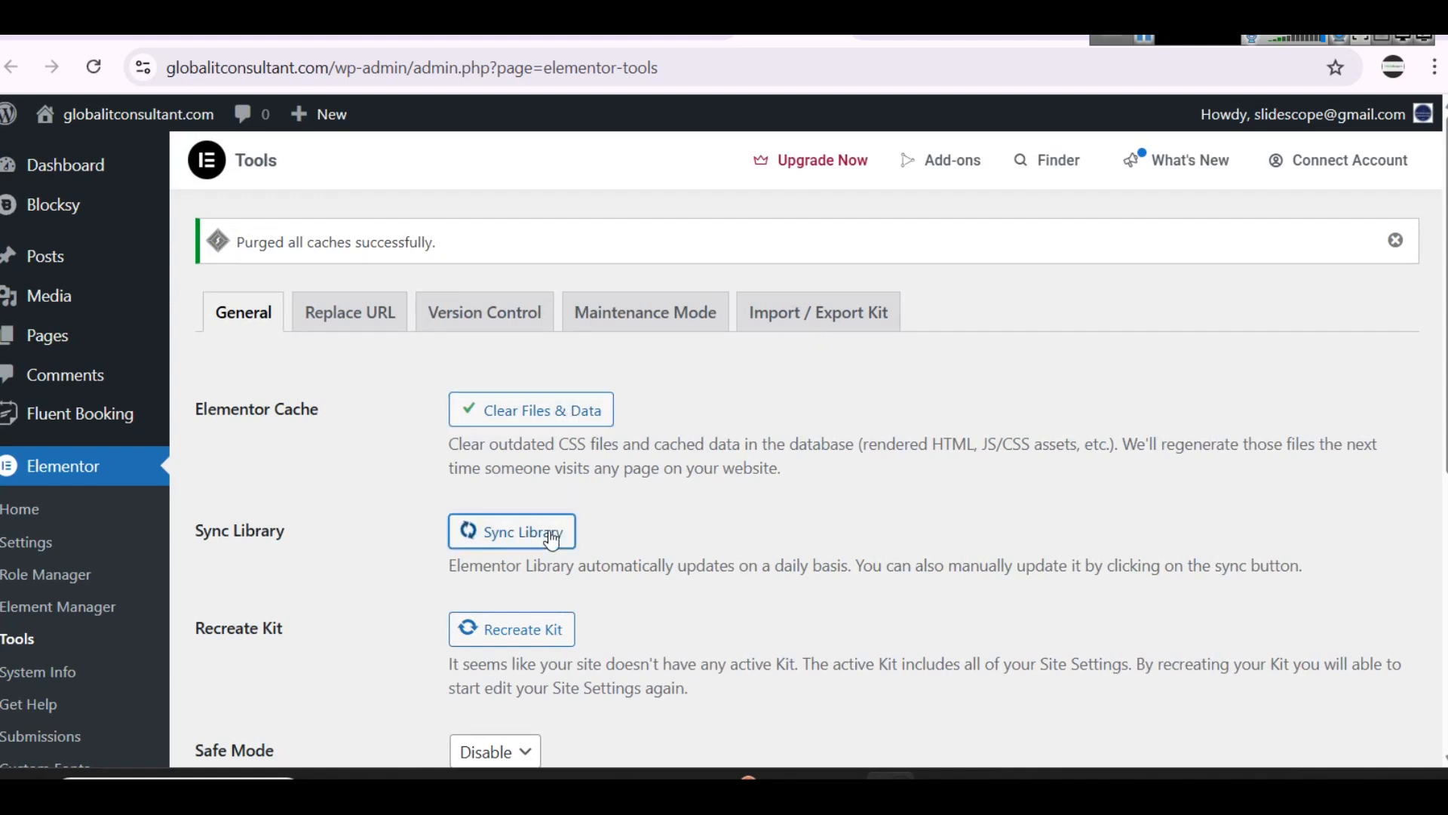
Step: Recreate the Elementor kit and save the changes to the Elementor tools settings
scroll(627, 495, down, 2)
click(534, 522)
scroll(581, 498, down, 3)
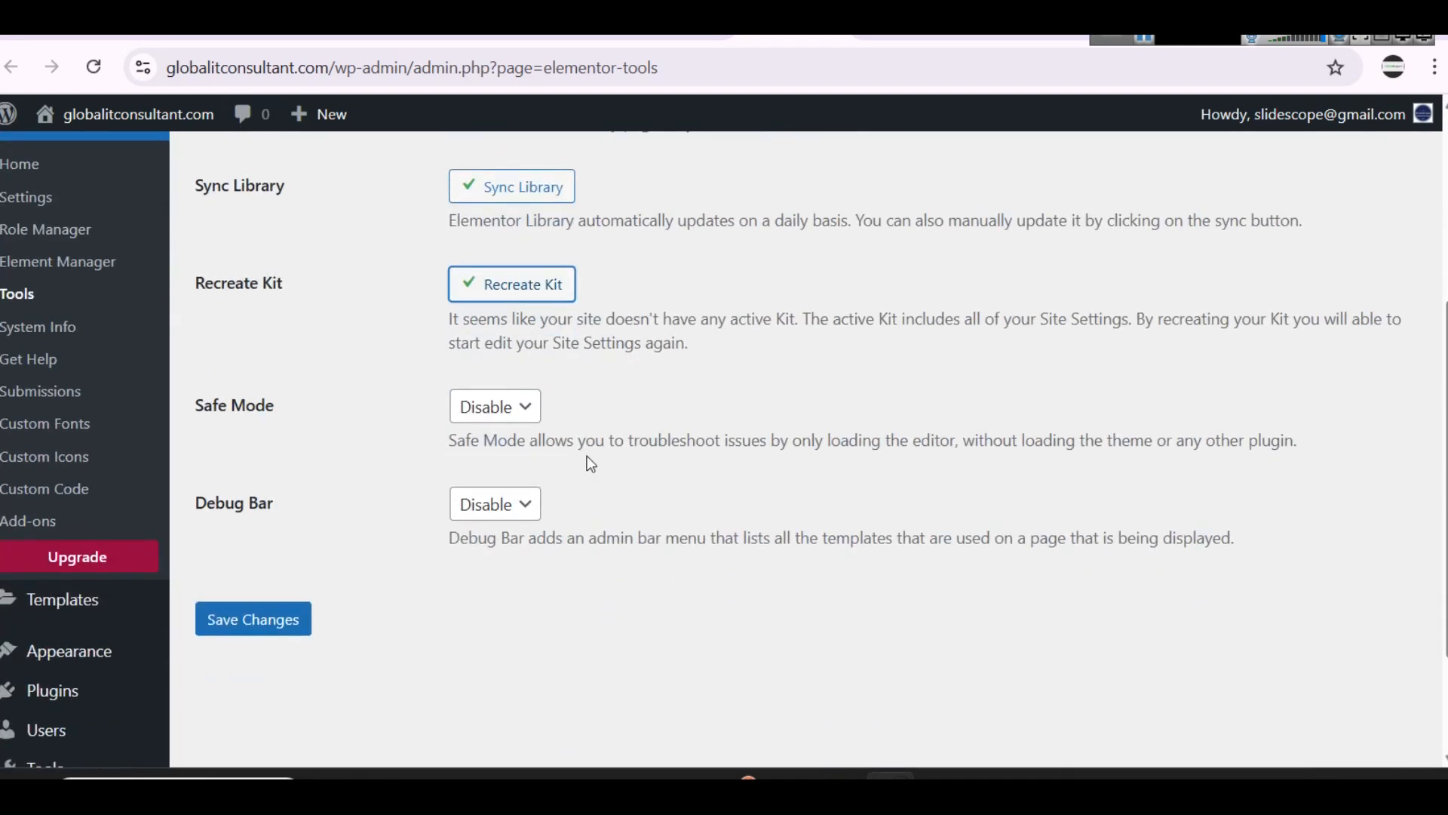
click(276, 631)
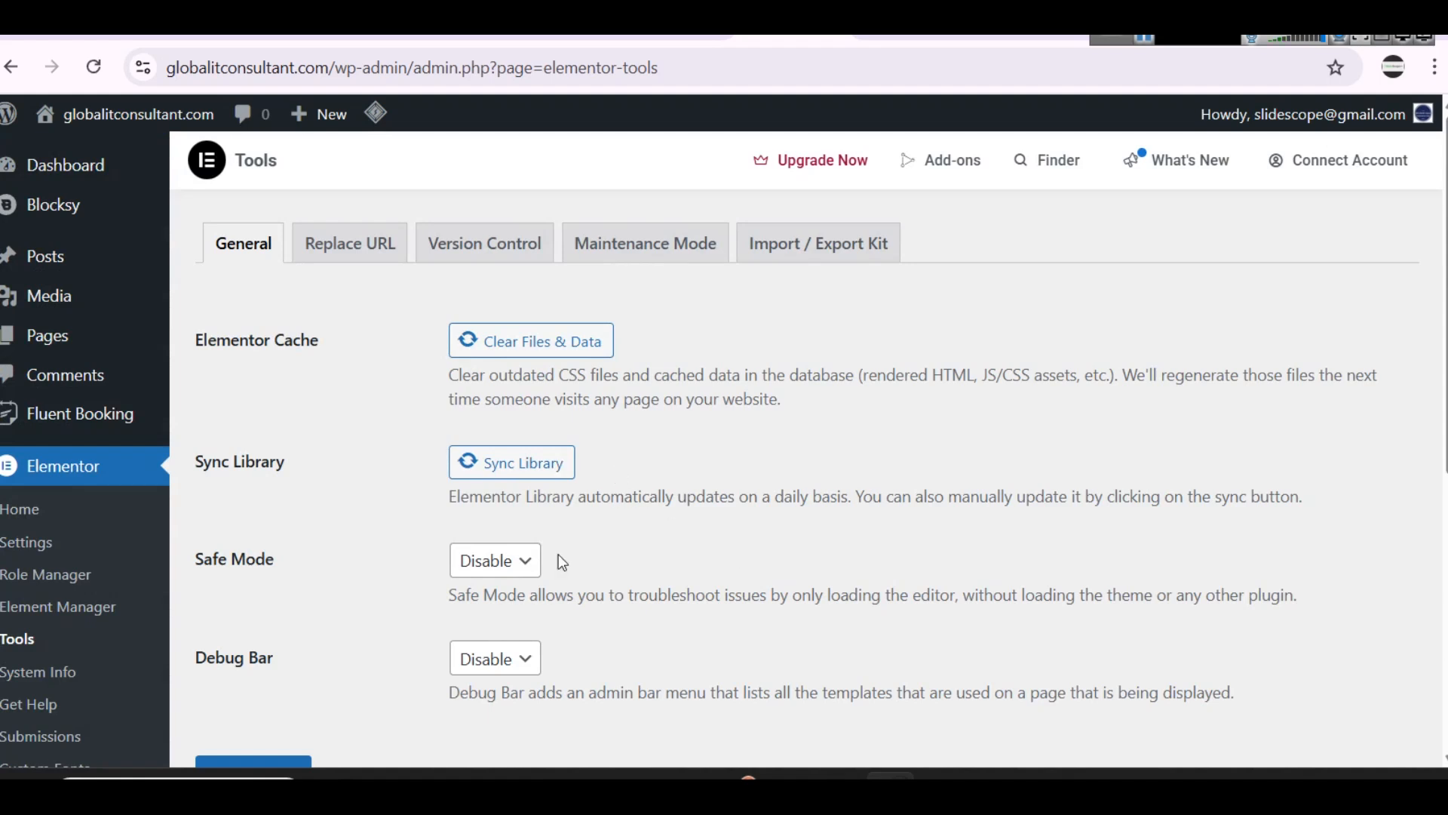
Step: Reload the home page's Elementor editor and dismiss the productivity checklist
click(632, 34)
click(634, 68)
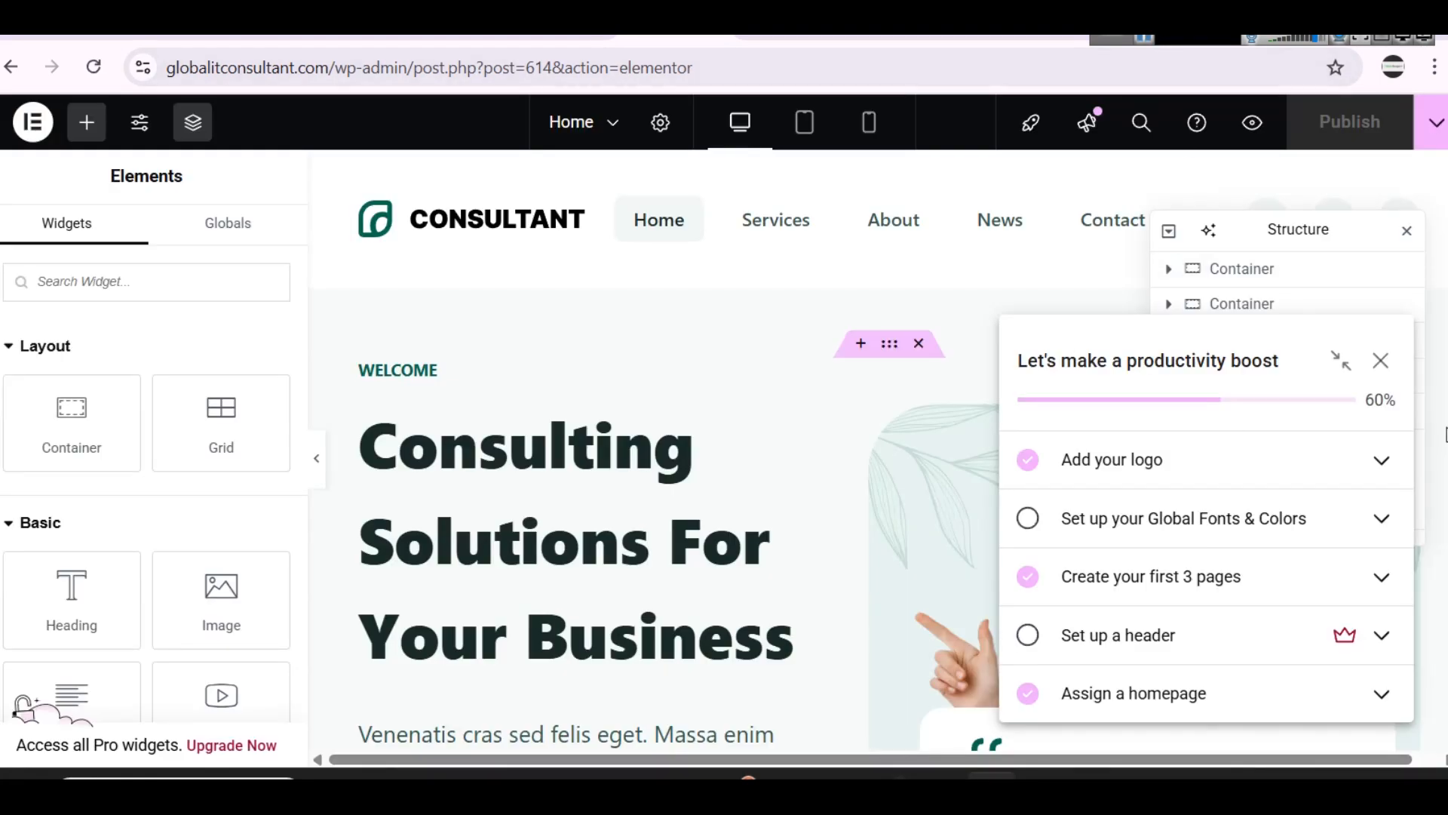
click(1380, 360)
Step: Open the hero heading "Consulting Solutions For Your Business" for editing on the home page
scroll(667, 375, down, 5)
scroll(667, 377, down, 2)
scroll(669, 388, up, 3)
click(669, 392)
click(639, 259)
scroll(681, 373, up, 4)
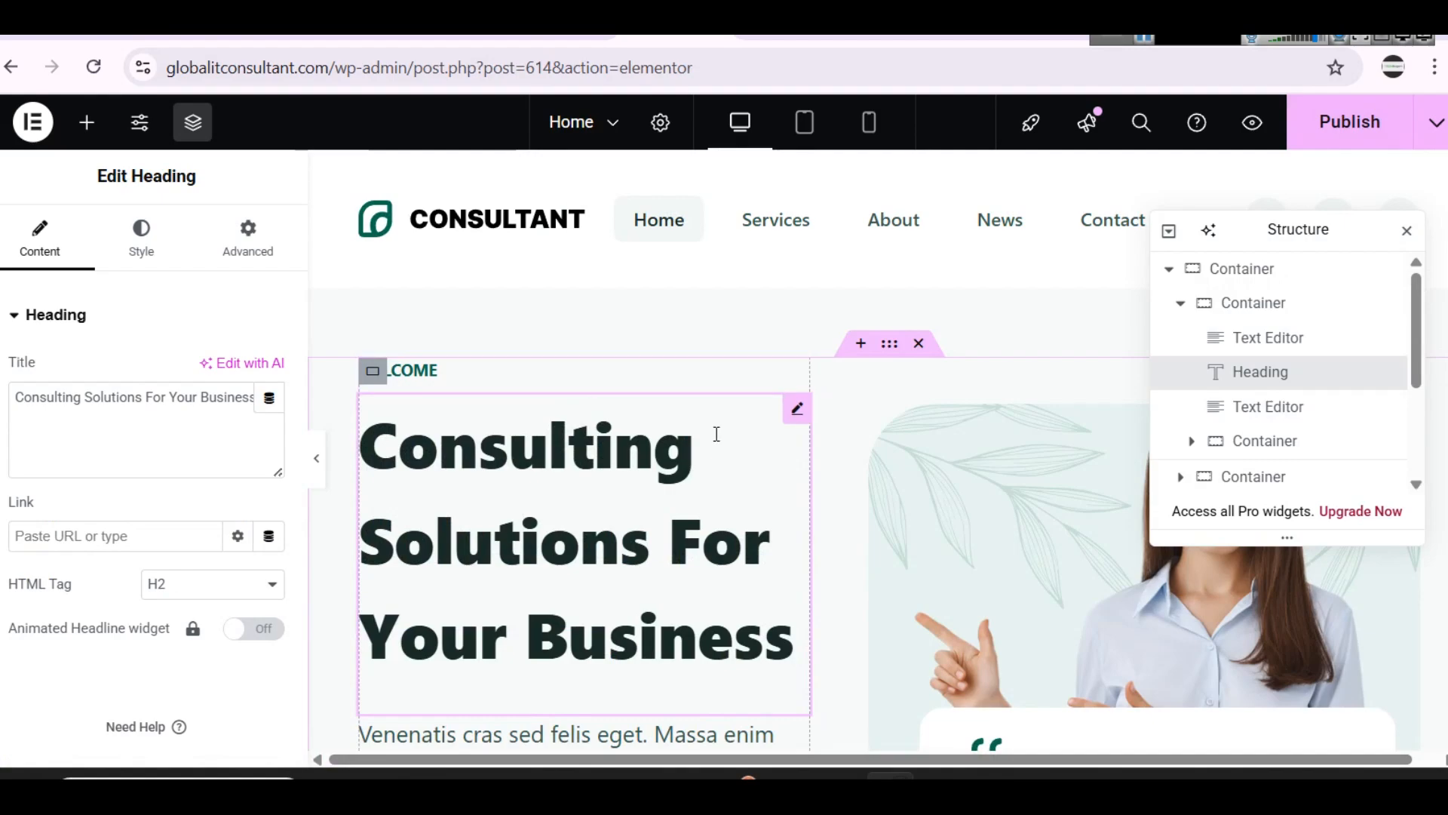
Step: Examine the home page's expertise, consultation services and testimonial sections in the Elementor editor
scroll(592, 404, down, 6)
scroll(837, 400, down, 15)
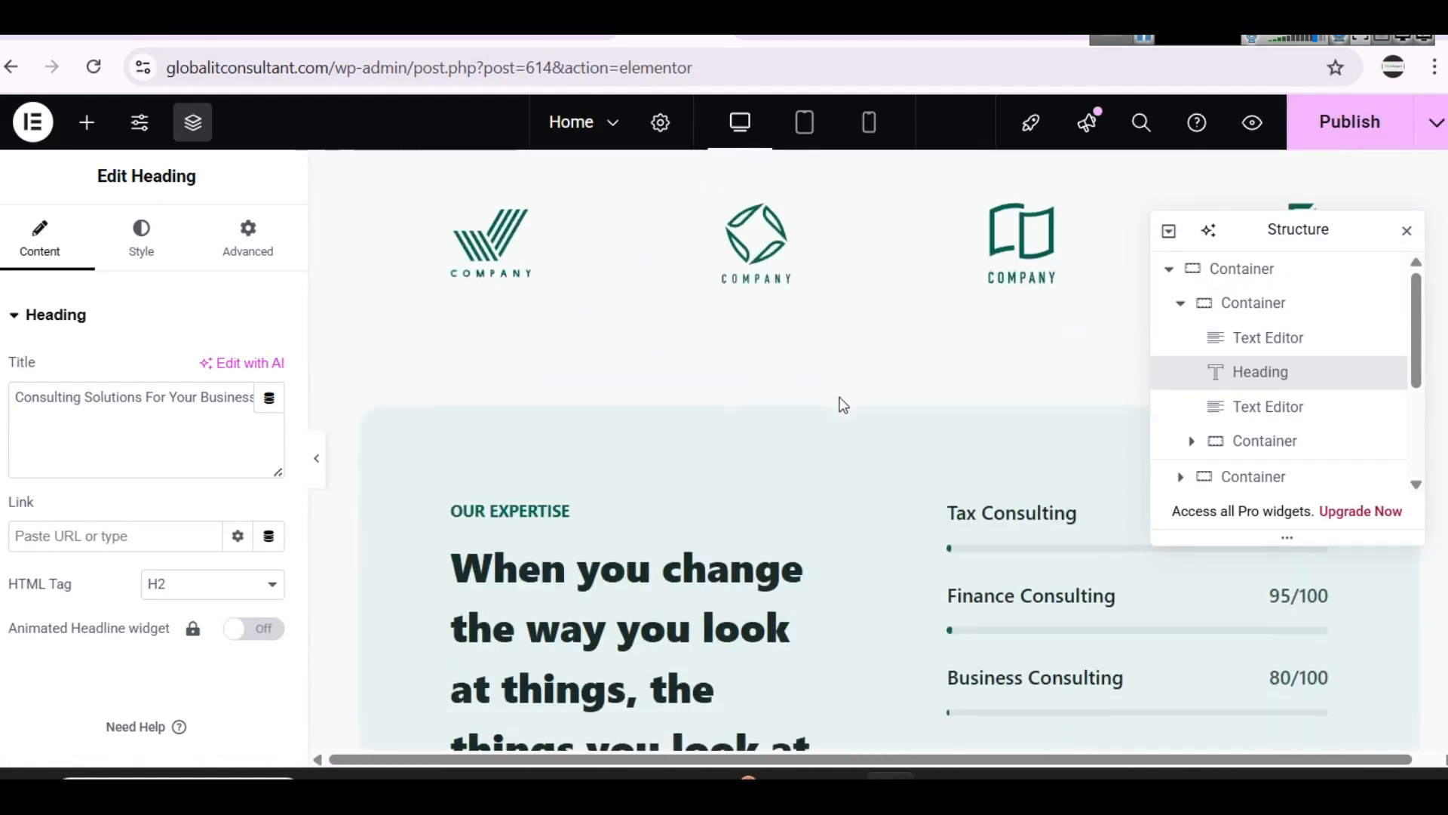
scroll(839, 396, down, 15)
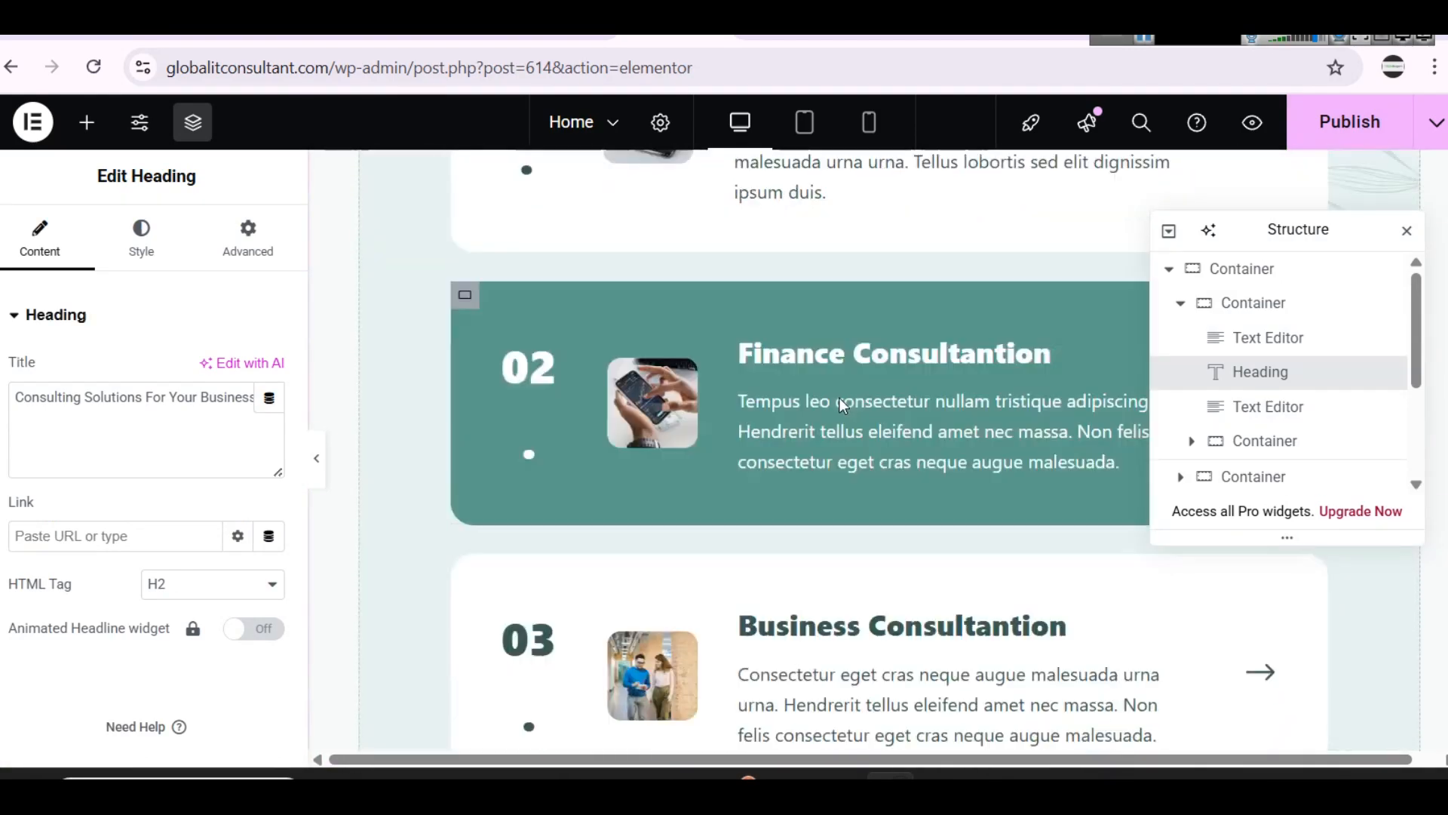
scroll(842, 393, up, 5)
scroll(842, 394, up, 20)
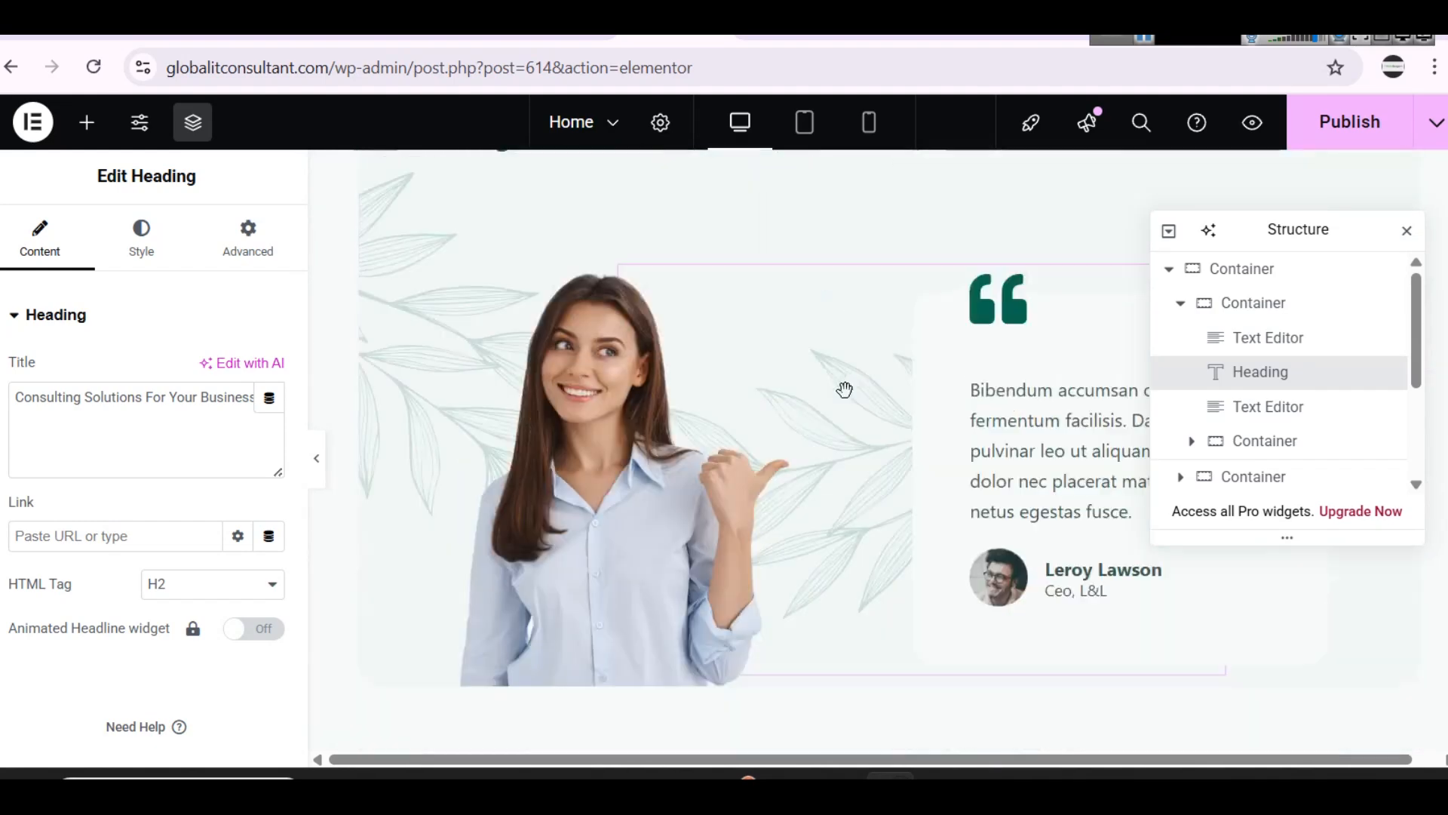